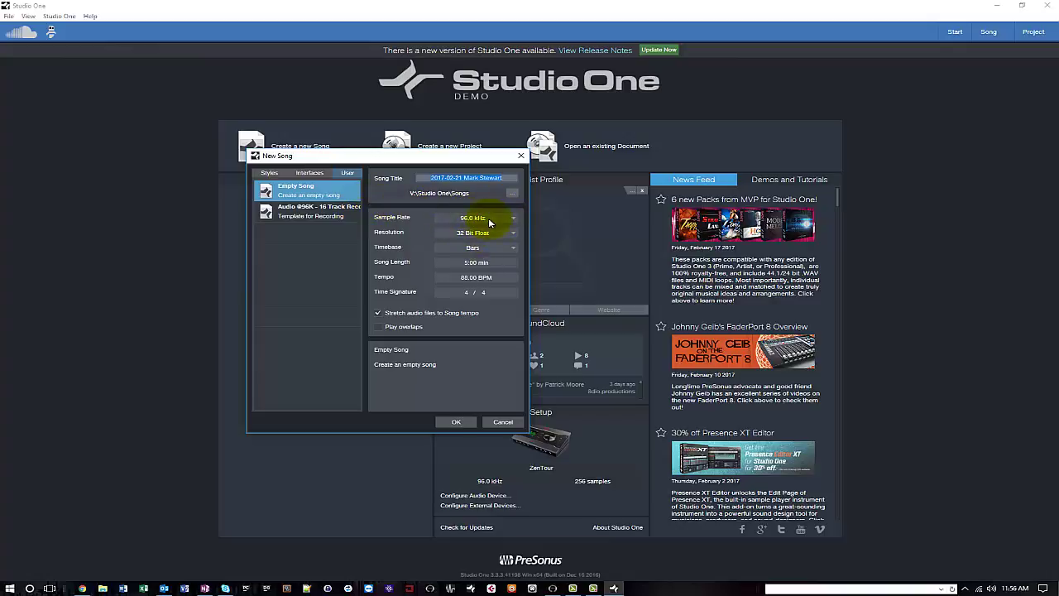
Switch to the ZenTour control panel, check the buffer size and USB streaming mode in its settings, and return to Studio One
click(552, 588)
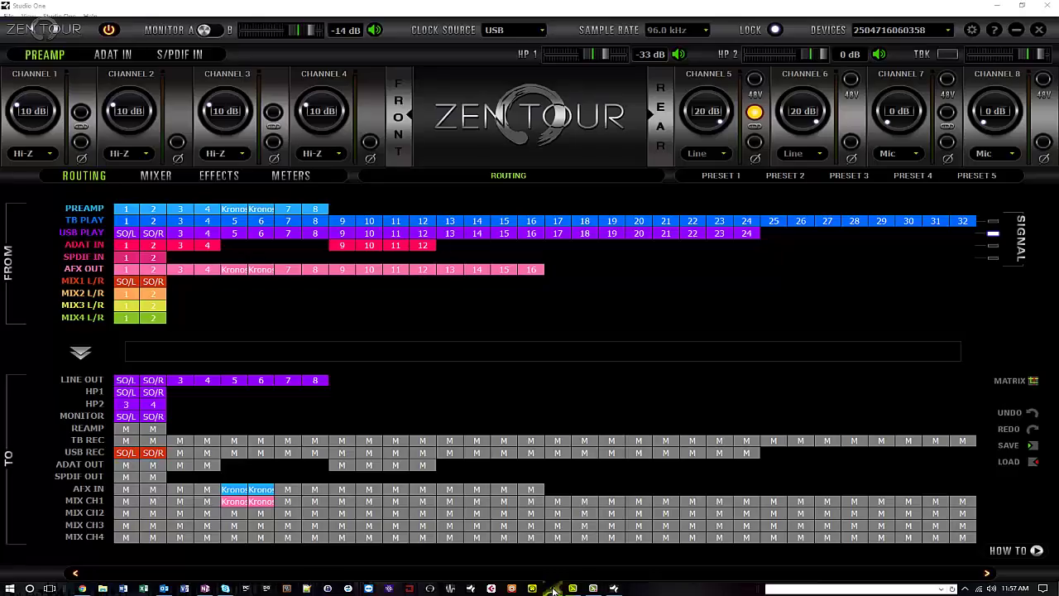
click(971, 30)
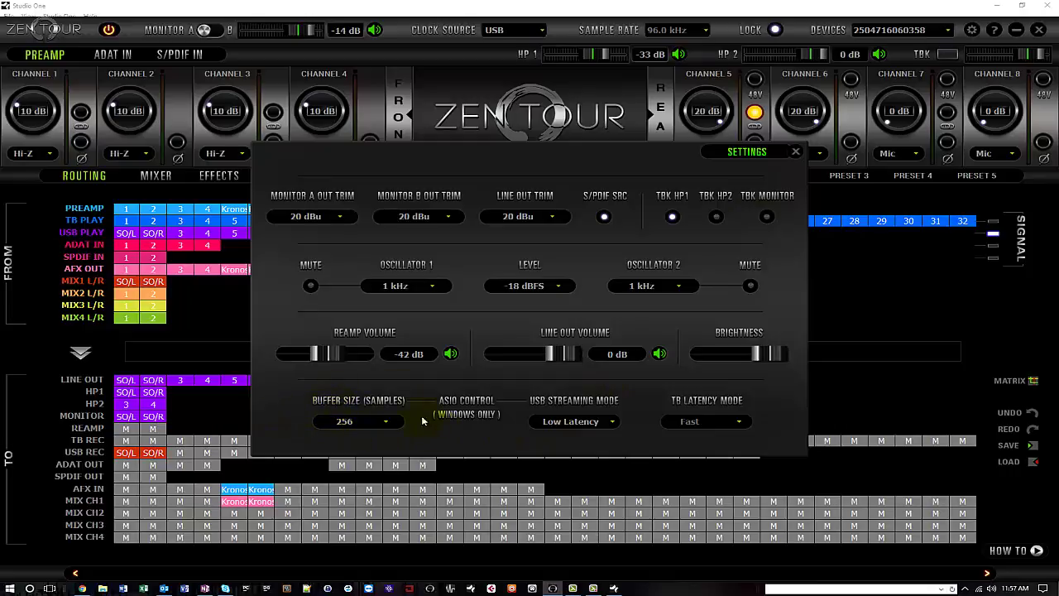
click(795, 151)
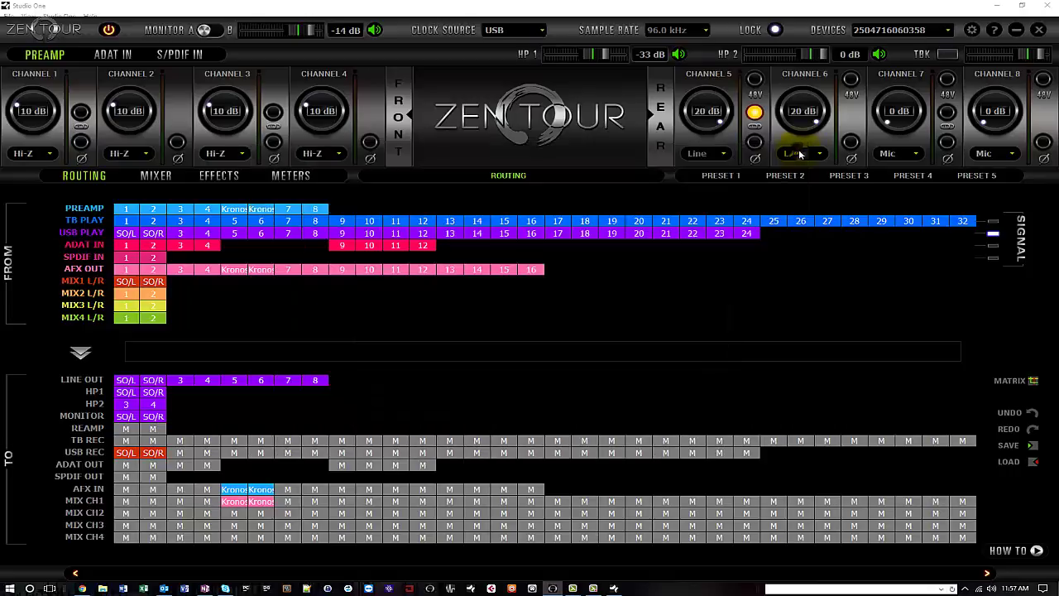
click(998, 6)
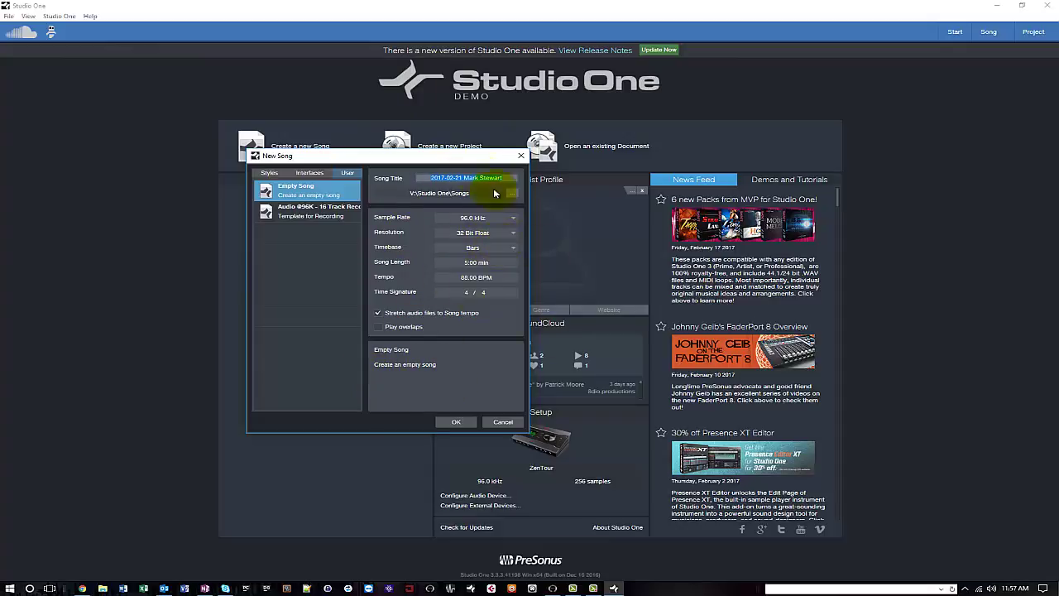
click(285, 211)
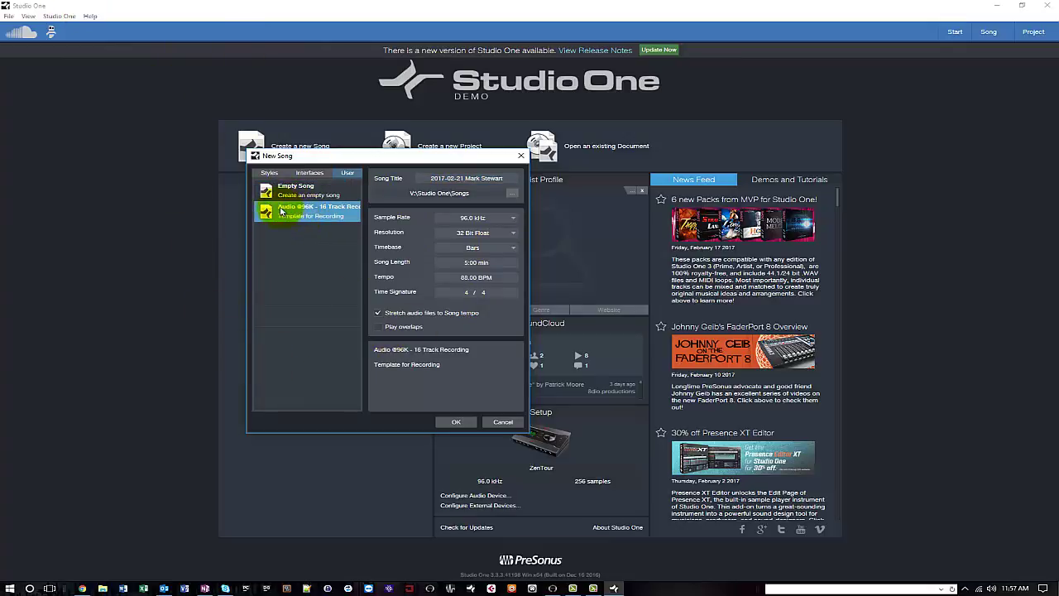
click(446, 422)
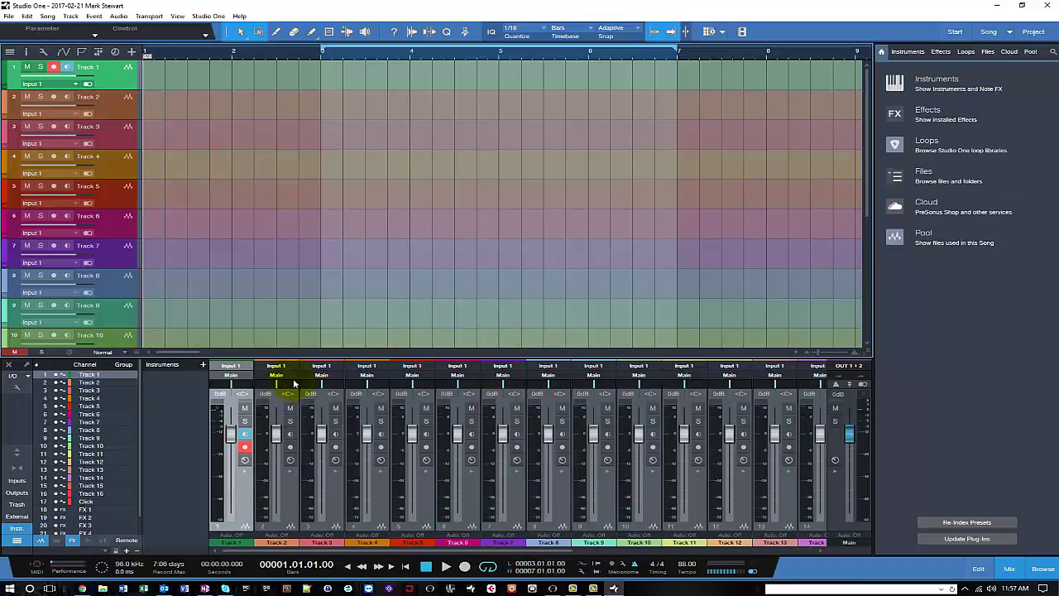
Hide the mixing console, review the song's audio tracks down to the Click track, and play the song briefly
click(1010, 568)
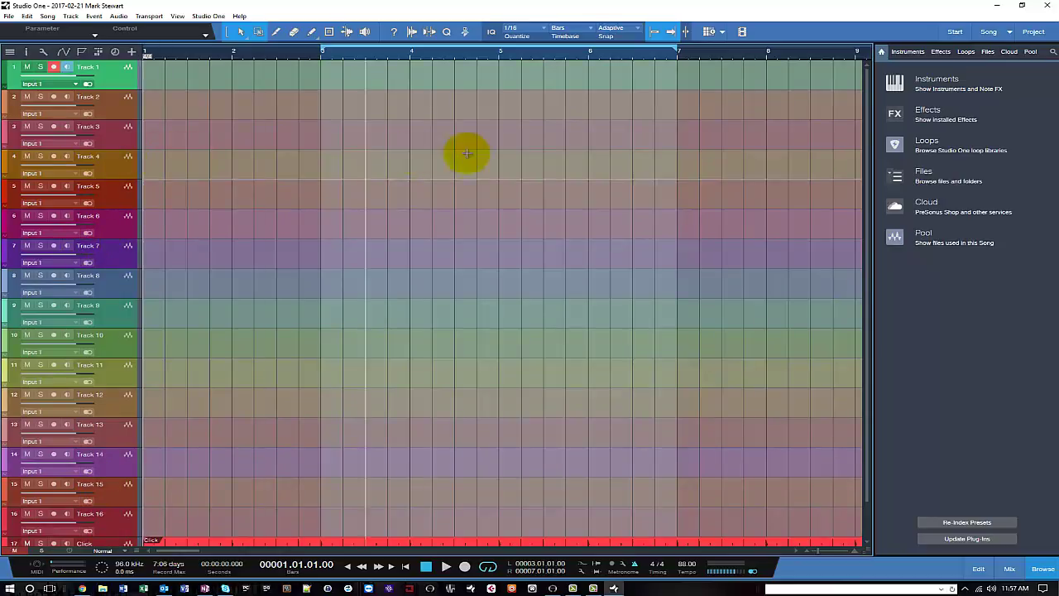
scroll(466, 154, down, 1)
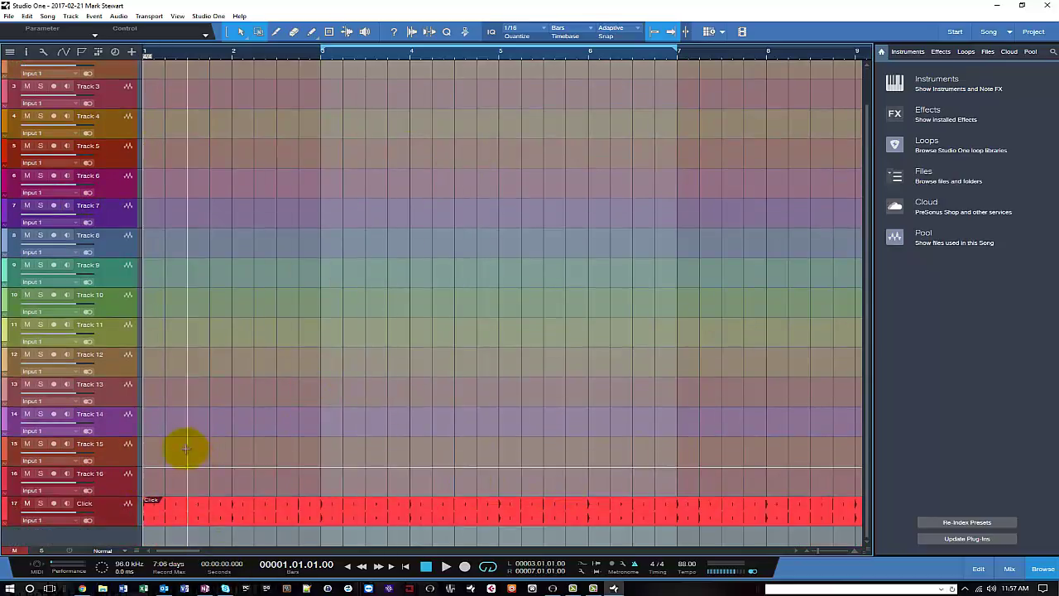
scroll(248, 411, up, 1)
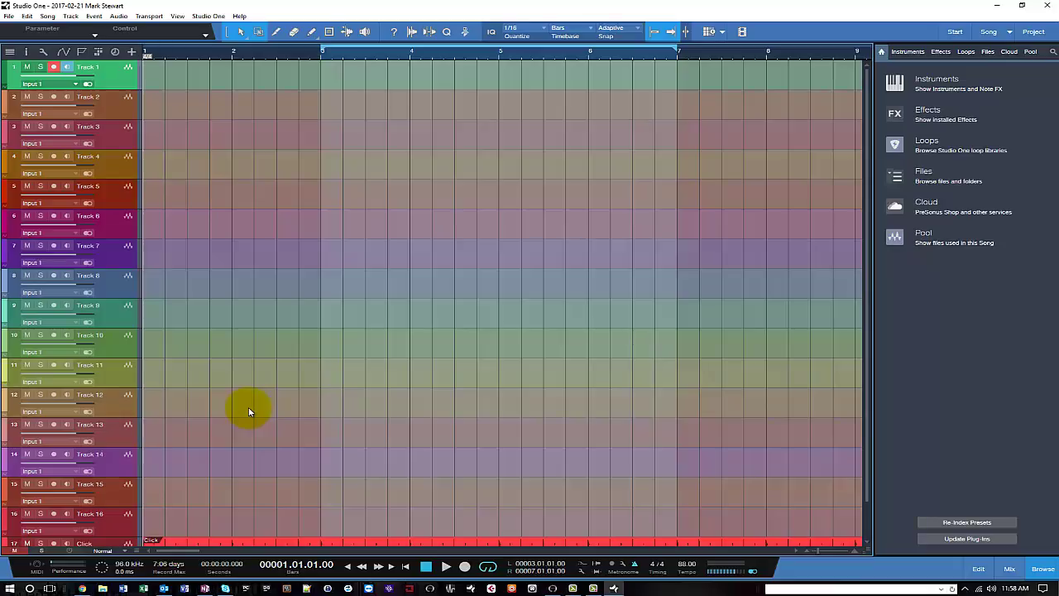
scroll(248, 411, down, 2)
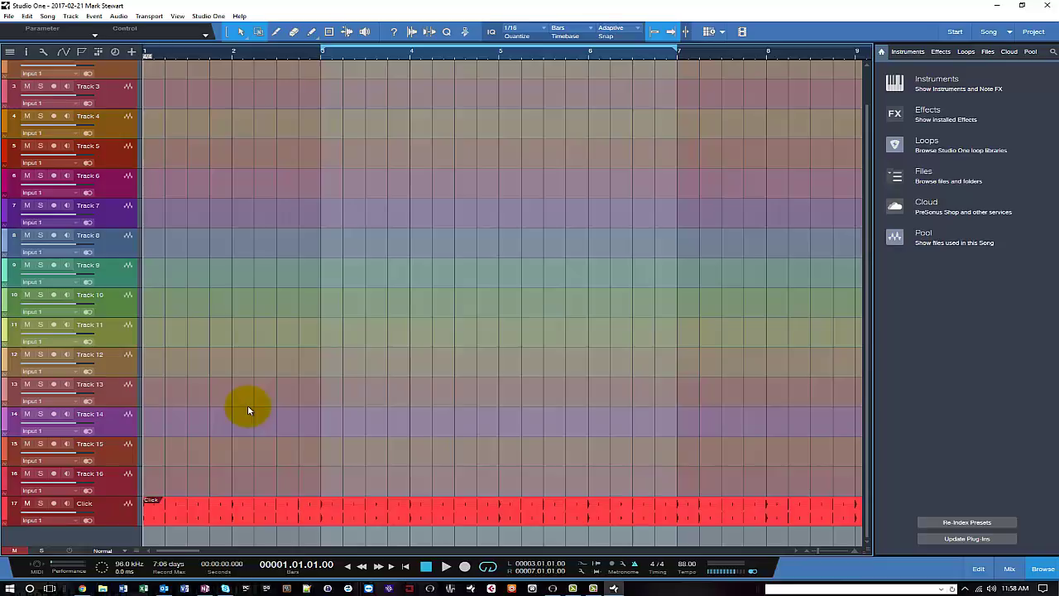
key(space)
scroll(246, 467, up, 1)
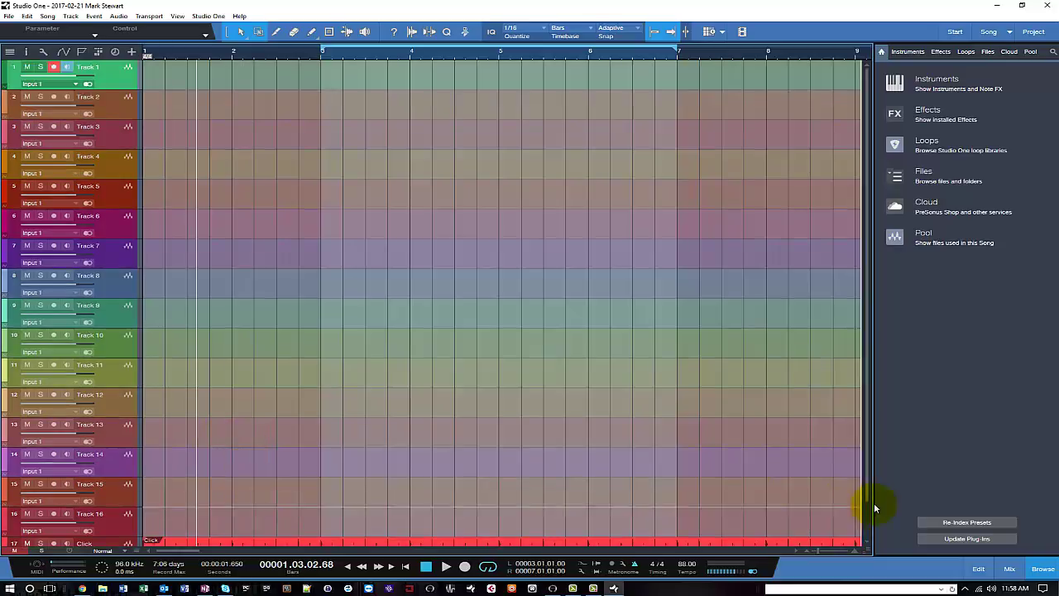
Show the mixing console again and enlarge it to display full-length channel faders
click(1010, 569)
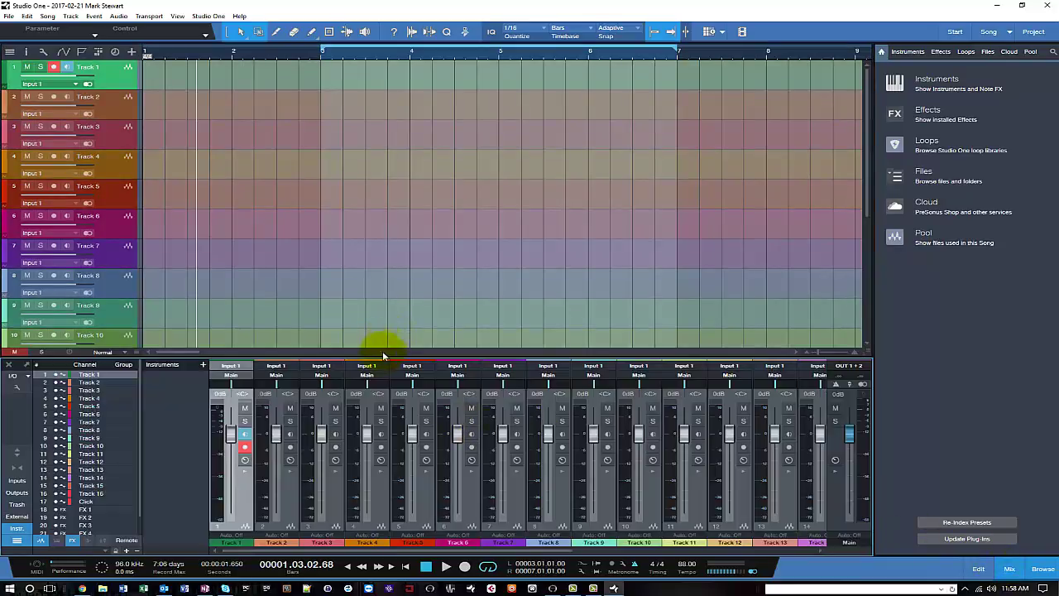
drag(382, 315, 376, 245)
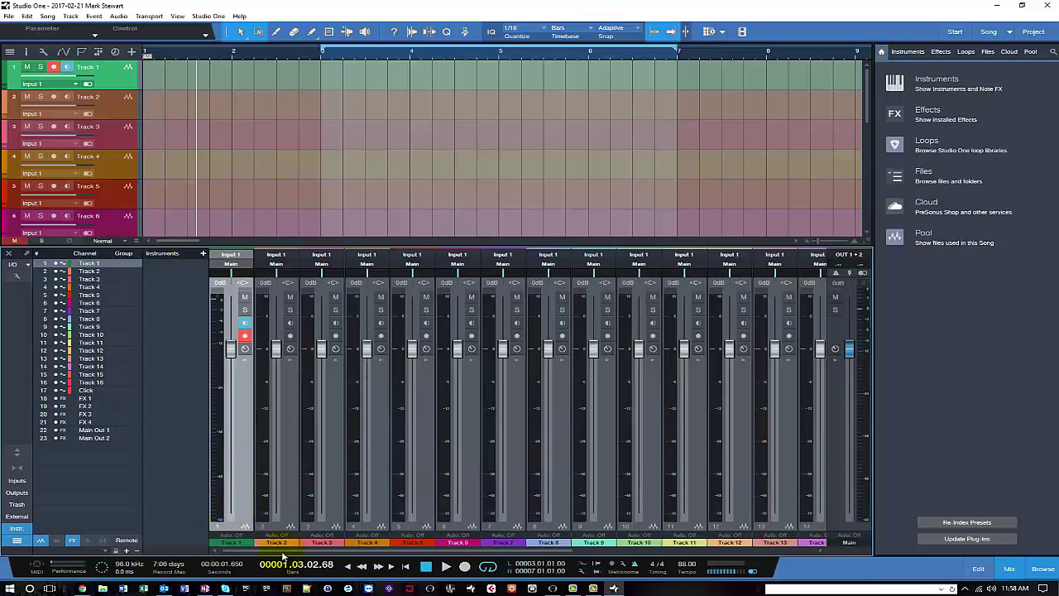
Examine the FX 1 to FX 4, Main Out 1 and Main Out 2 channels and the output routing of the FX channels
drag(284, 552, 548, 553)
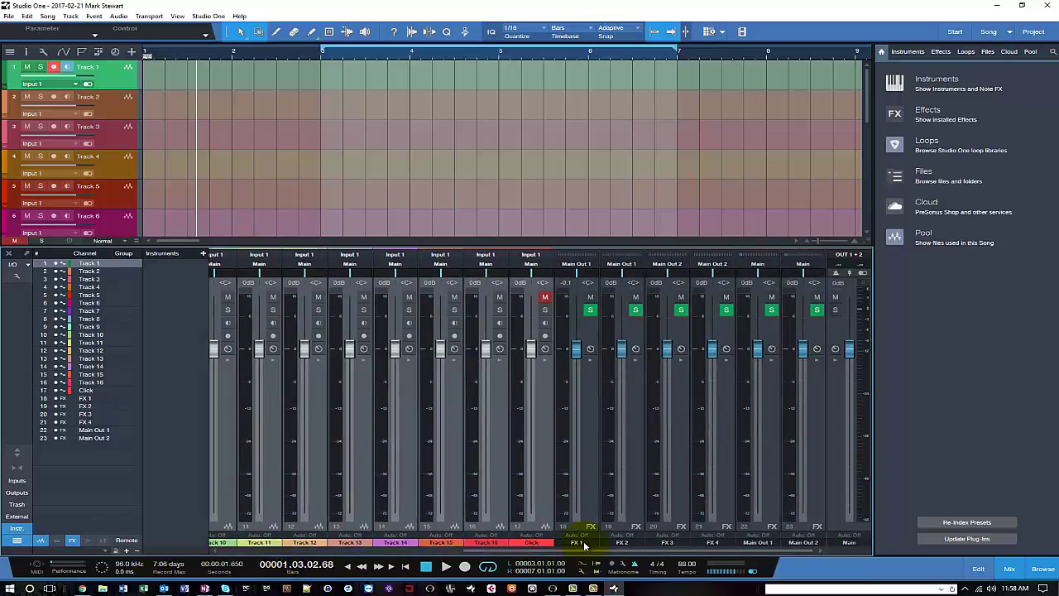
click(584, 543)
click(679, 542)
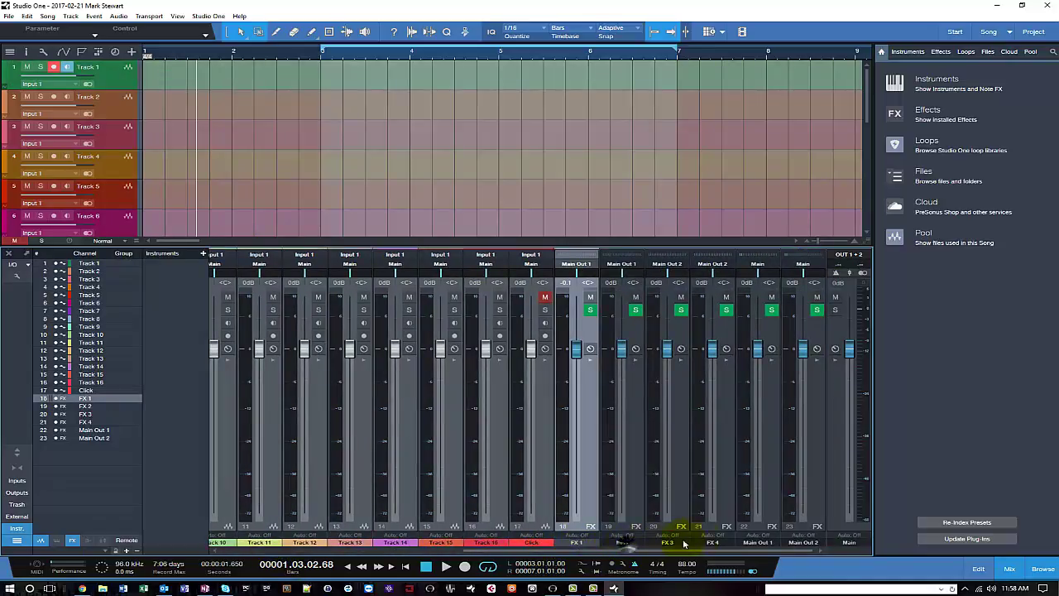
click(667, 544)
click(707, 552)
click(710, 544)
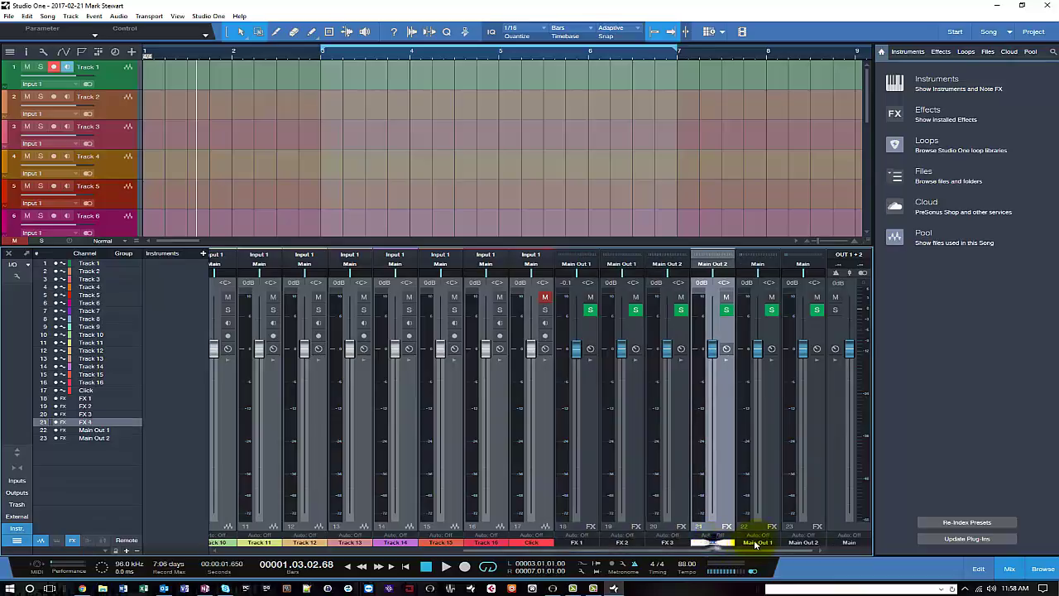
click(757, 542)
click(802, 530)
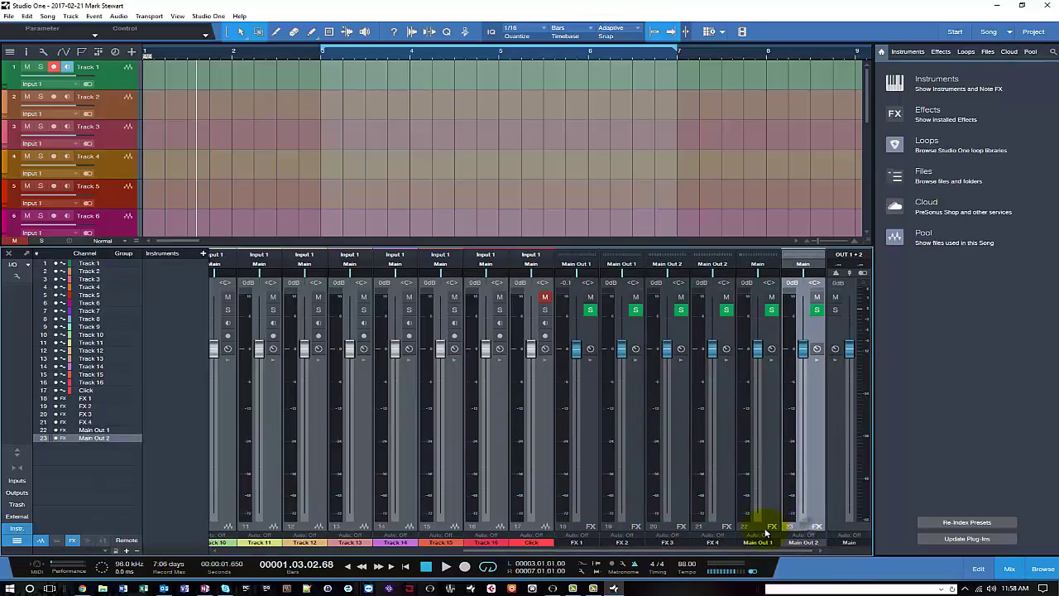
click(762, 524)
click(567, 272)
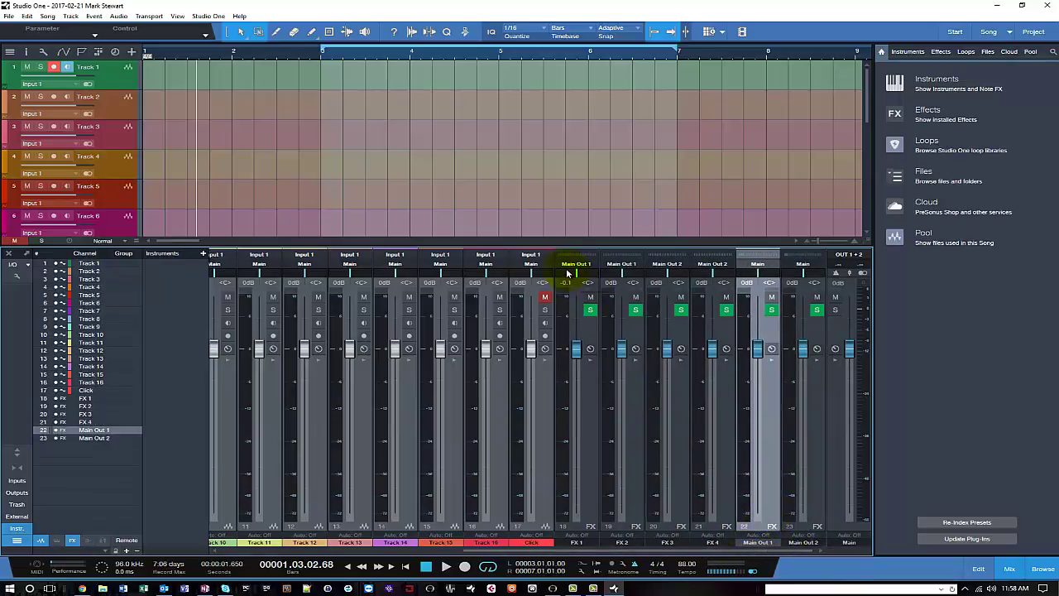
click(580, 264)
click(678, 265)
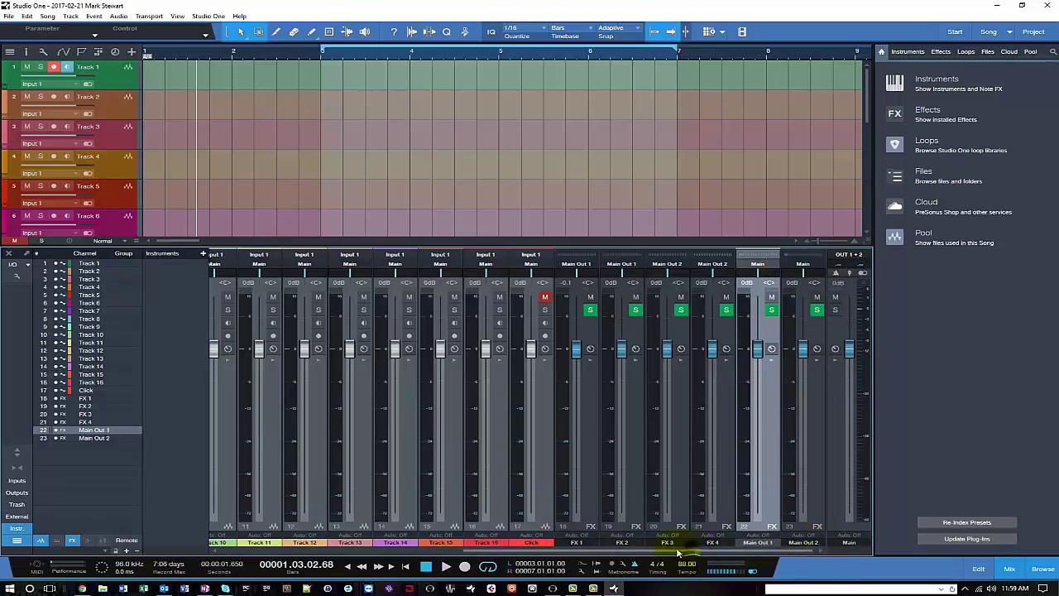
Open the song's Audio I/O Setup from the Track 1 channel and enlarge the window to fit all input assignments
drag(689, 552, 321, 552)
click(244, 484)
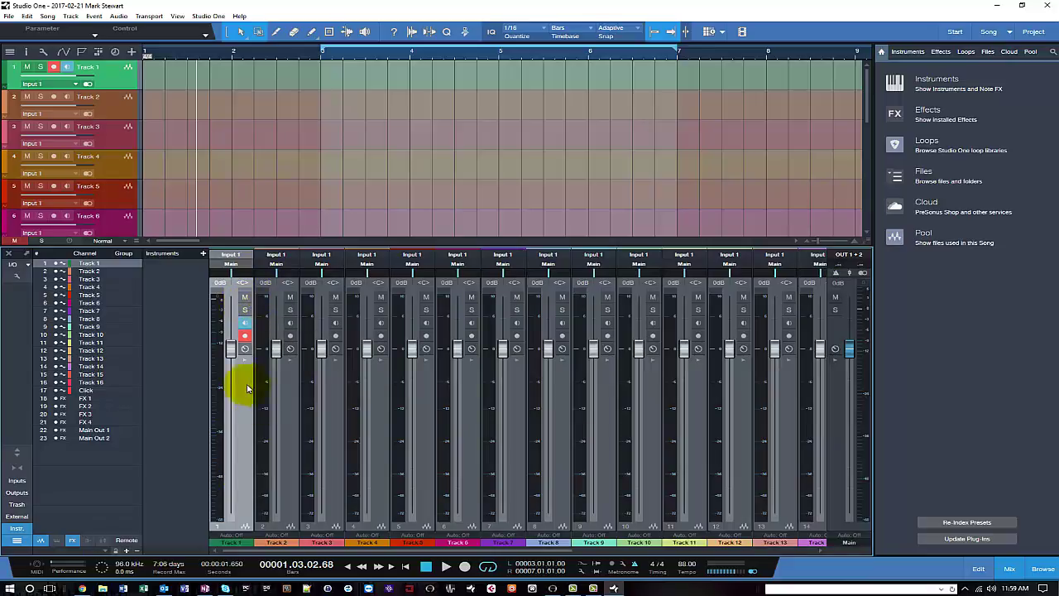
right_click(245, 257)
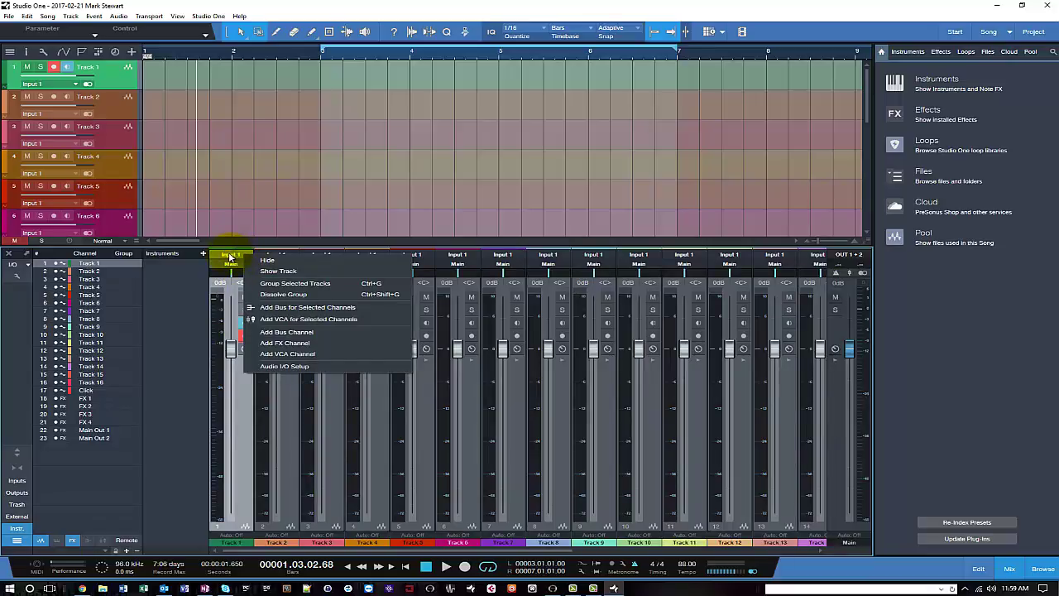
click(267, 366)
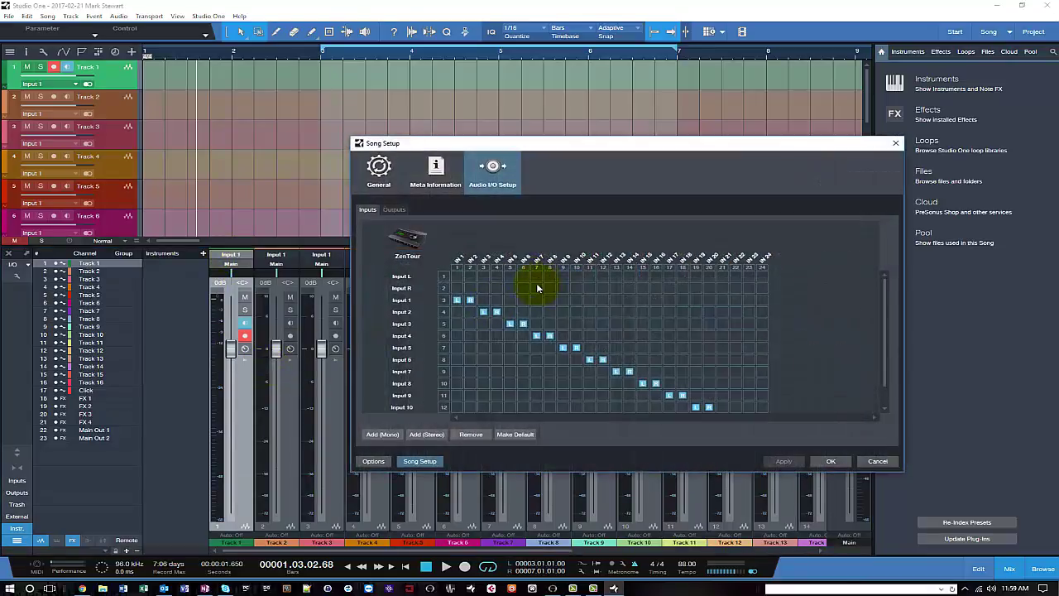
drag(571, 152, 486, 127)
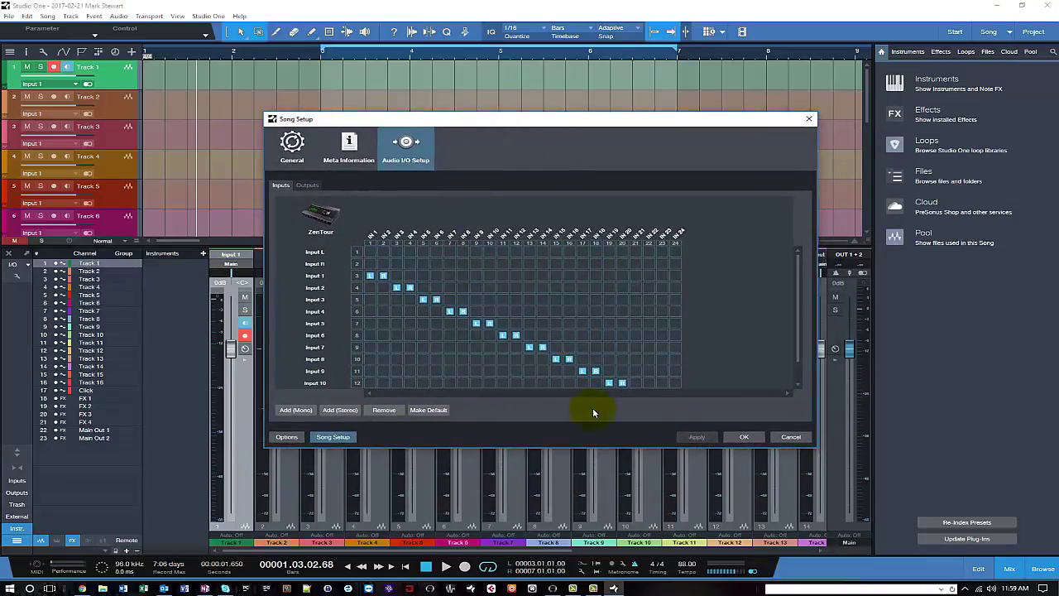
drag(817, 451, 882, 529)
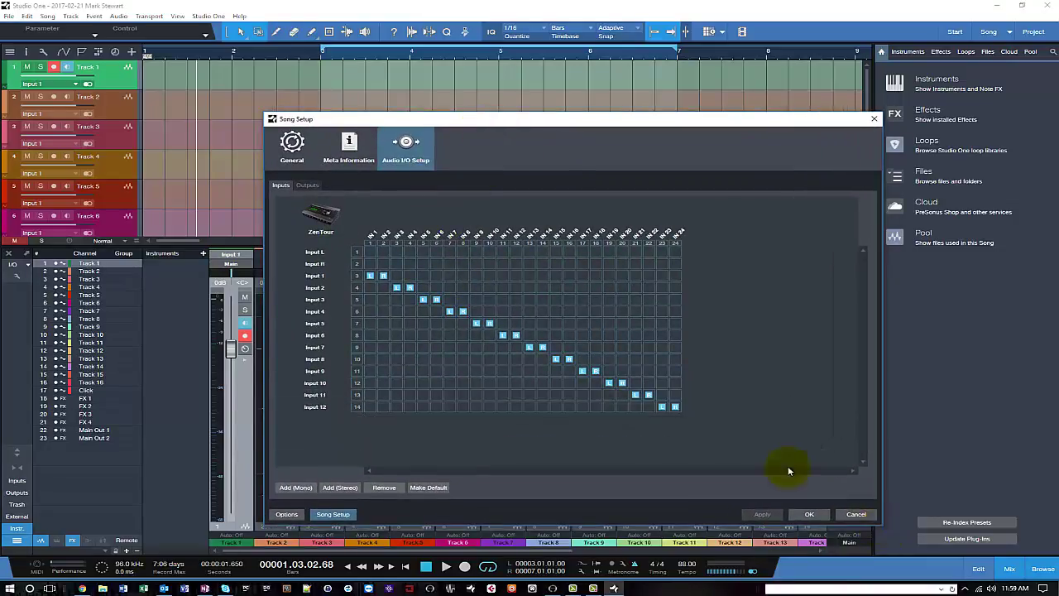
Examine the input and output assignments, including Input L and Input R, and leave the Audio I/O Setup without changes
click(307, 187)
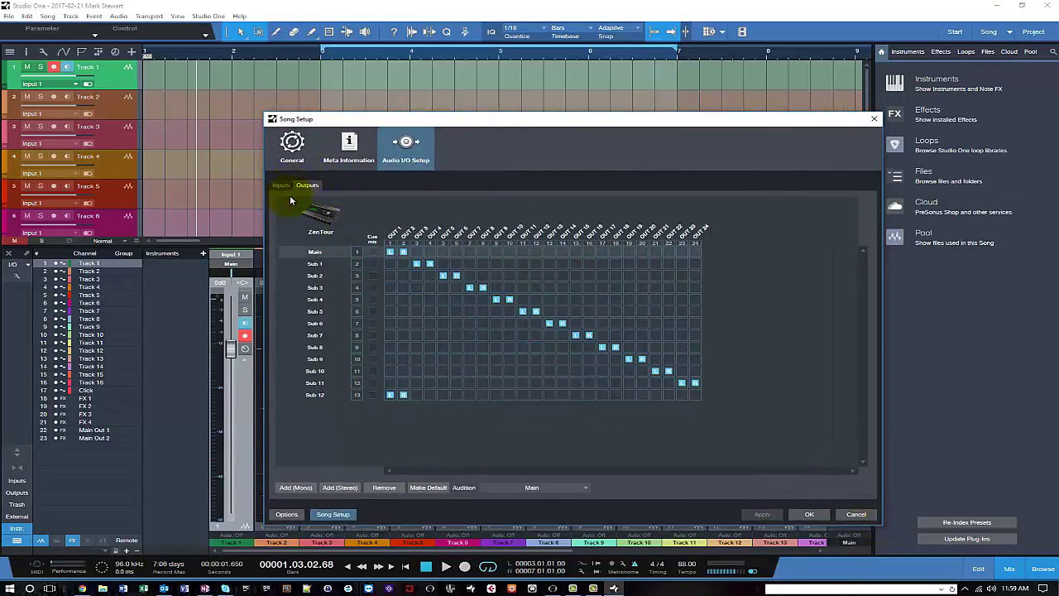
click(282, 188)
click(311, 254)
click(311, 264)
click(316, 253)
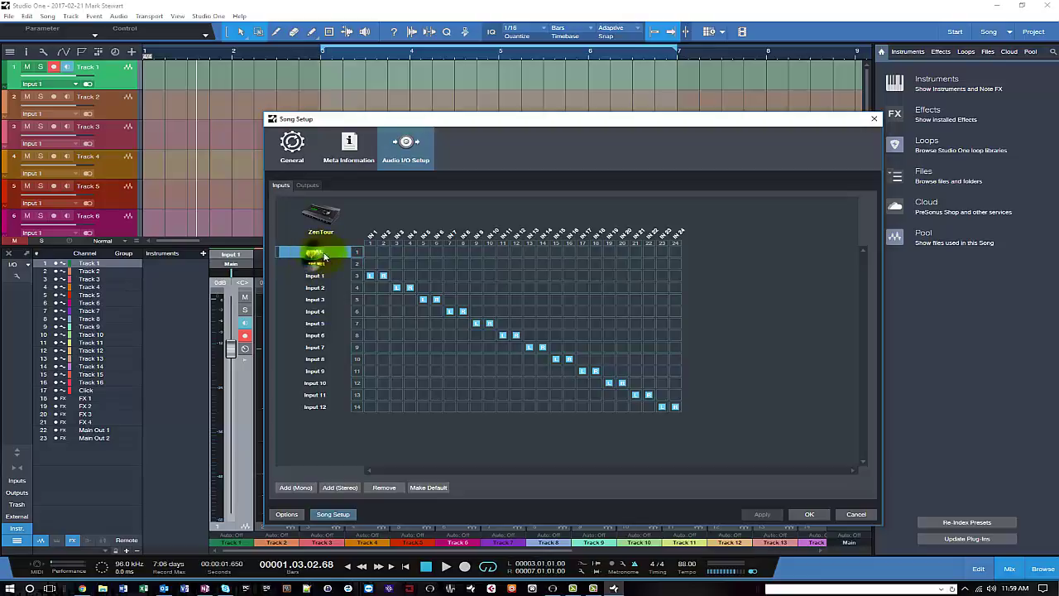
click(316, 263)
click(313, 253)
click(317, 264)
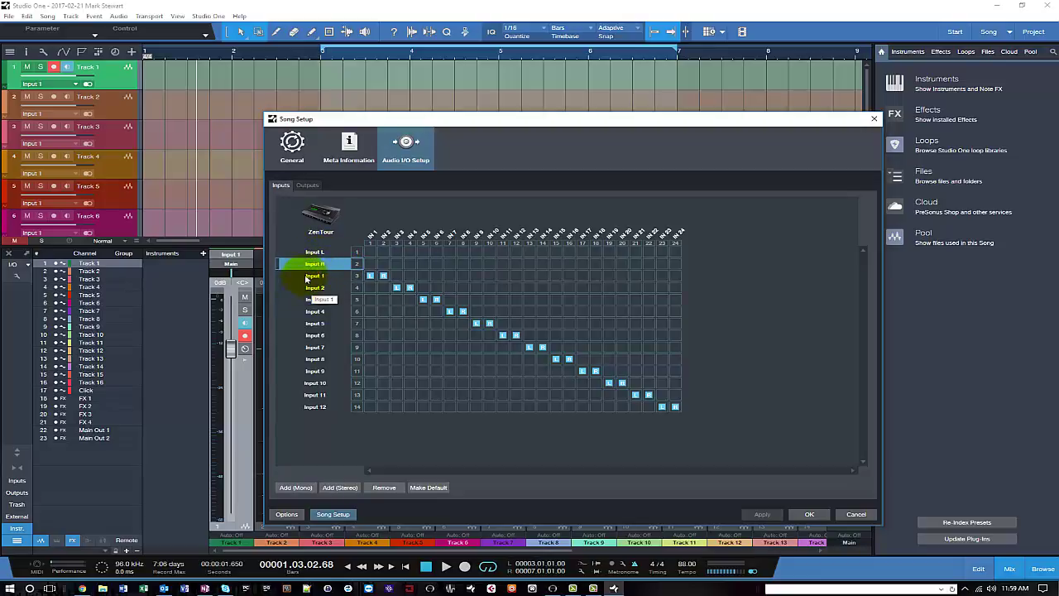
click(306, 186)
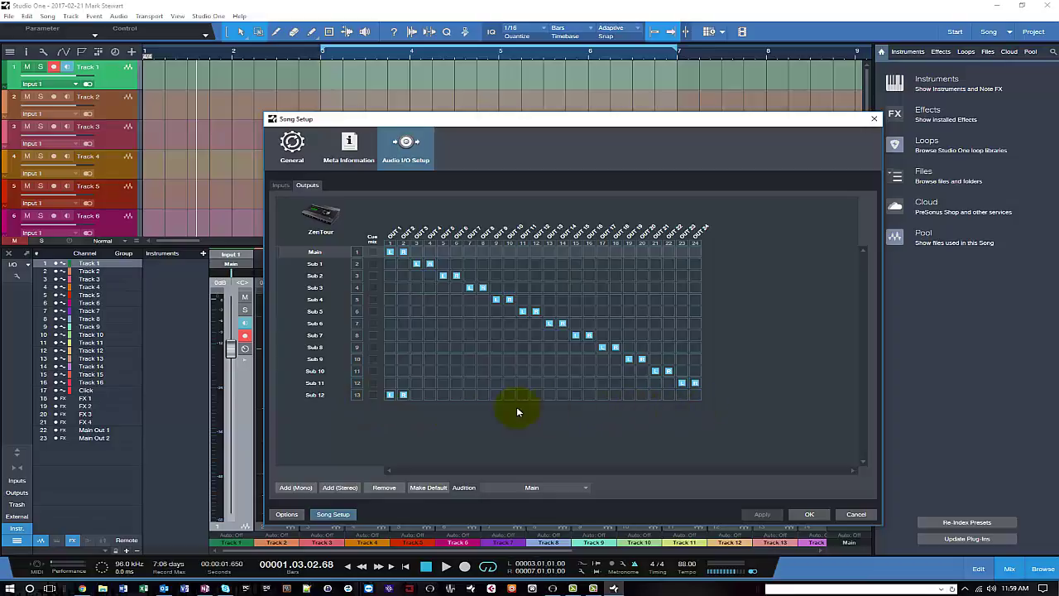
click(855, 515)
Reopen the Audio I/O Setup, clear Sub 12's assignments to OUT 1 and OUT 2, and remove the Sub 12 output
click(246, 262)
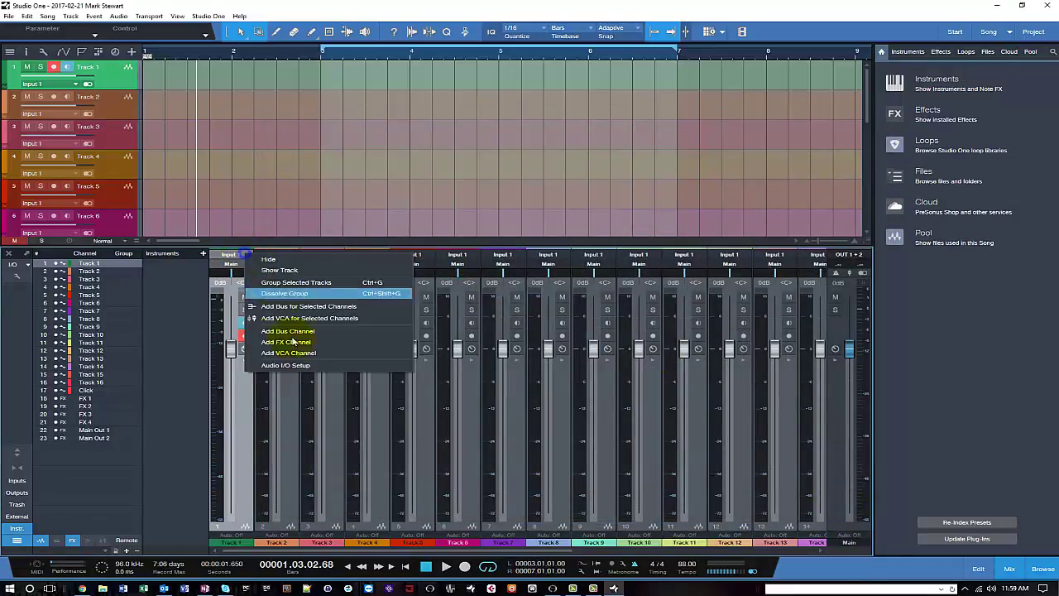
click(285, 365)
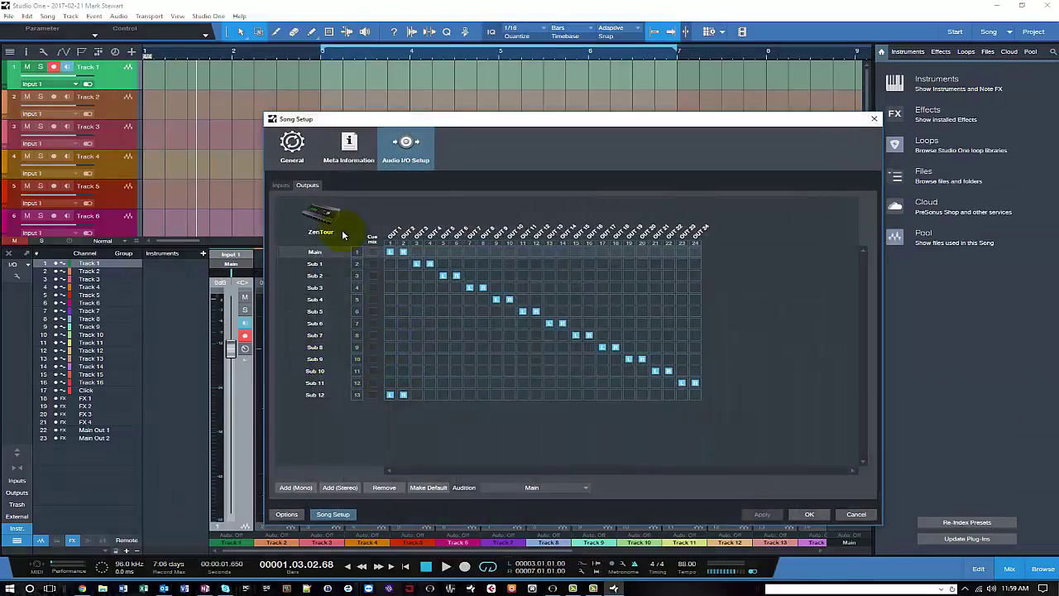
click(281, 186)
click(307, 186)
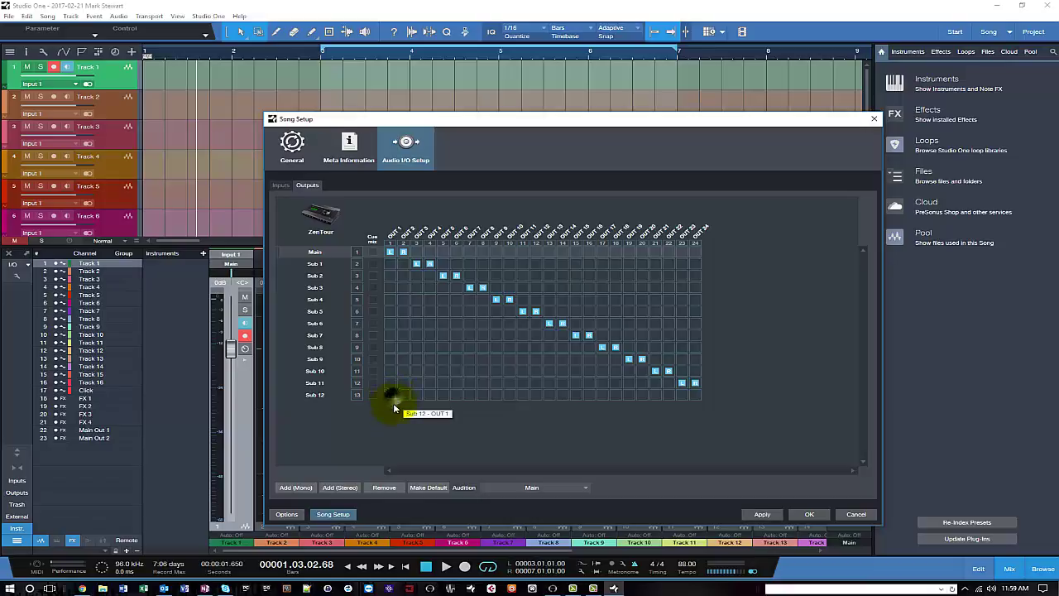
click(313, 394)
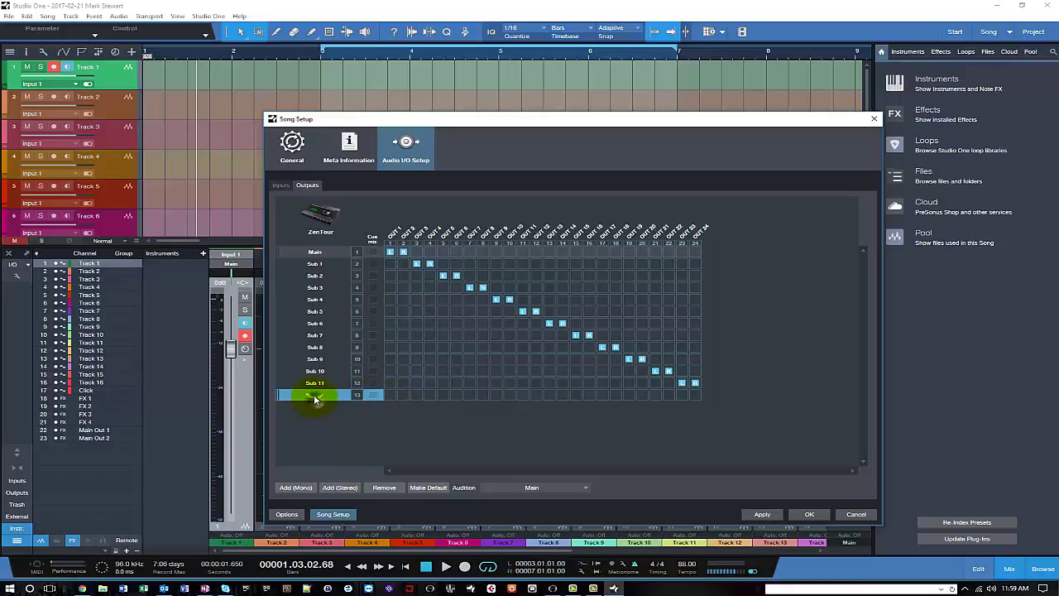
click(384, 487)
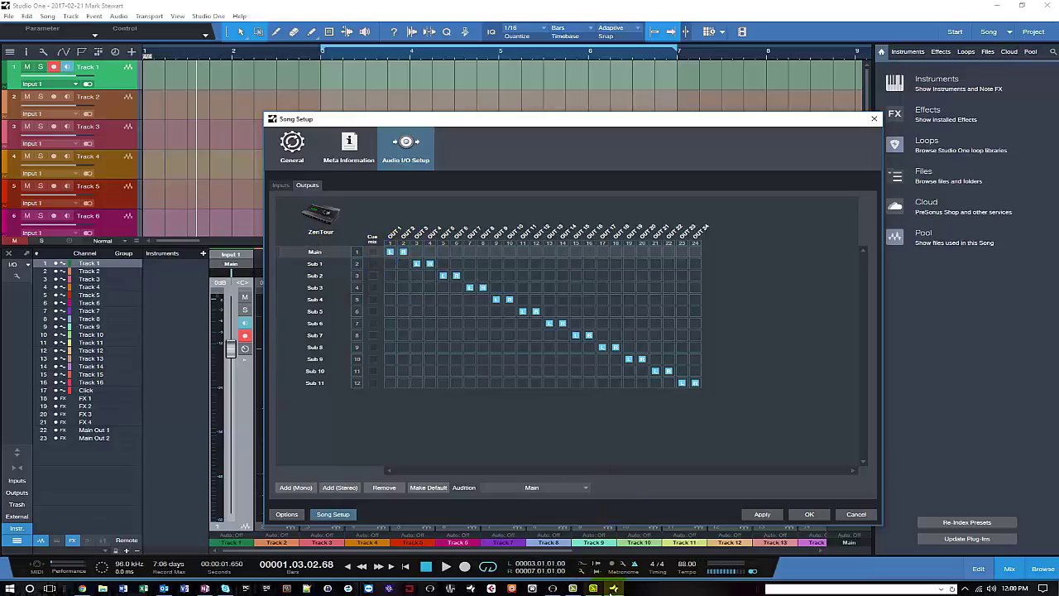
Switch to the ZenTour control panel to examine its routing matrix, and return to the Studio One output setup
click(553, 588)
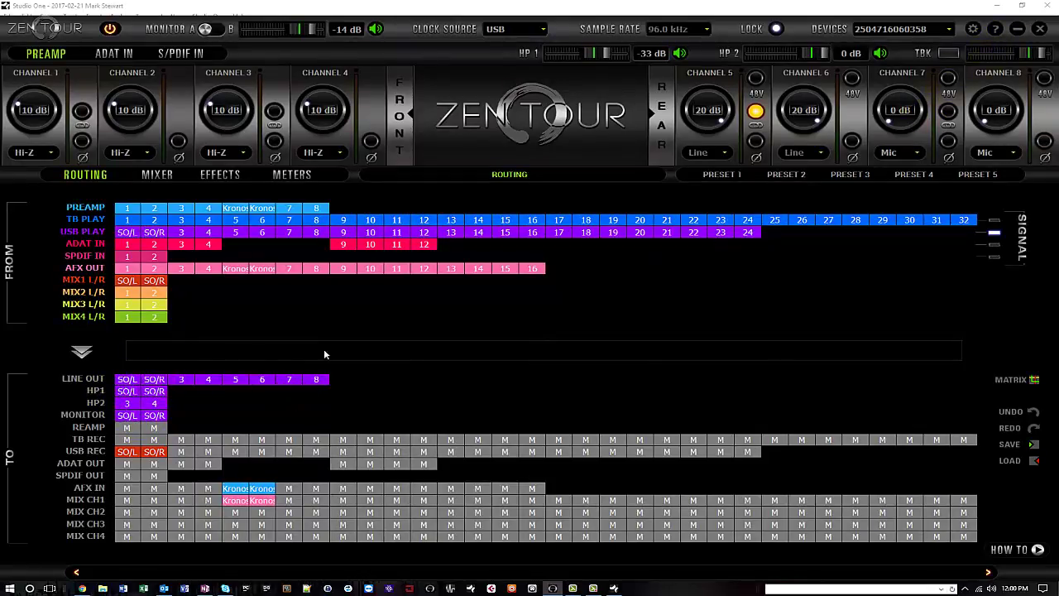
click(1018, 29)
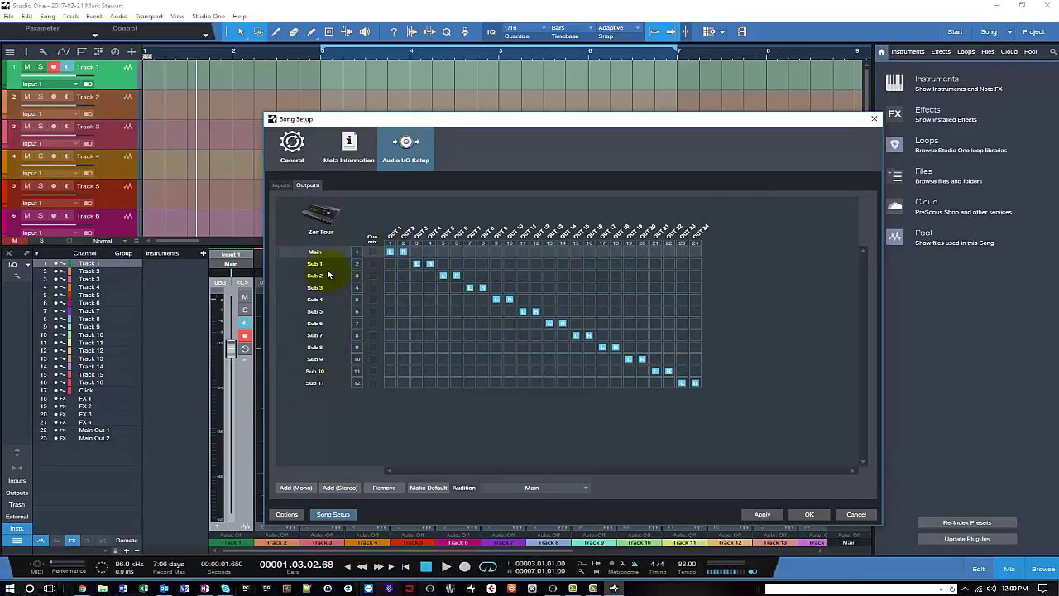
Remove the stereo outputs Sub 11 through Sub 1 from the output setup, keeping only Main
click(418, 274)
click(447, 276)
click(321, 386)
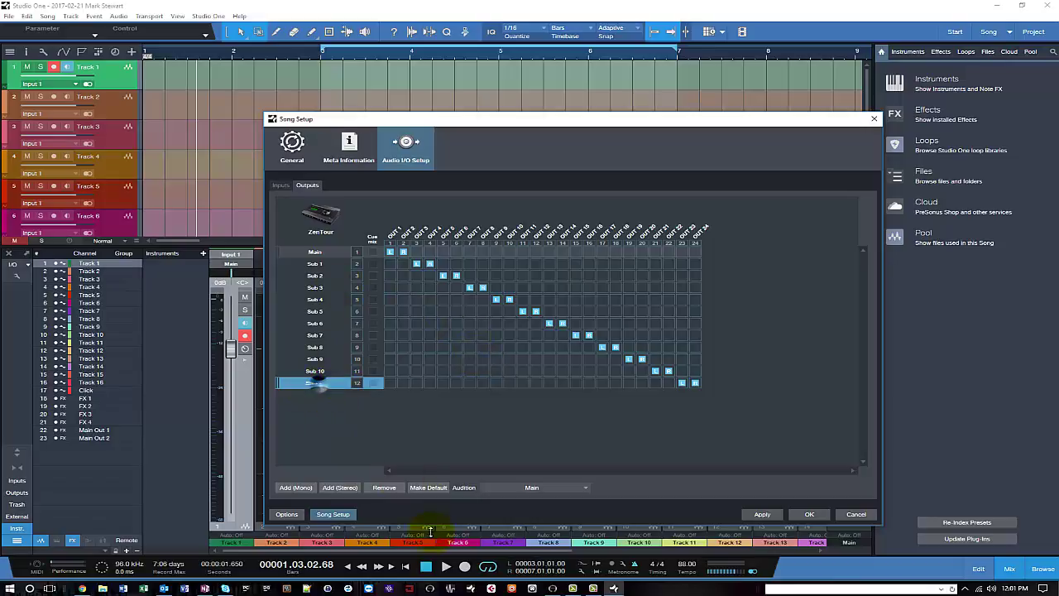
click(384, 487)
click(329, 370)
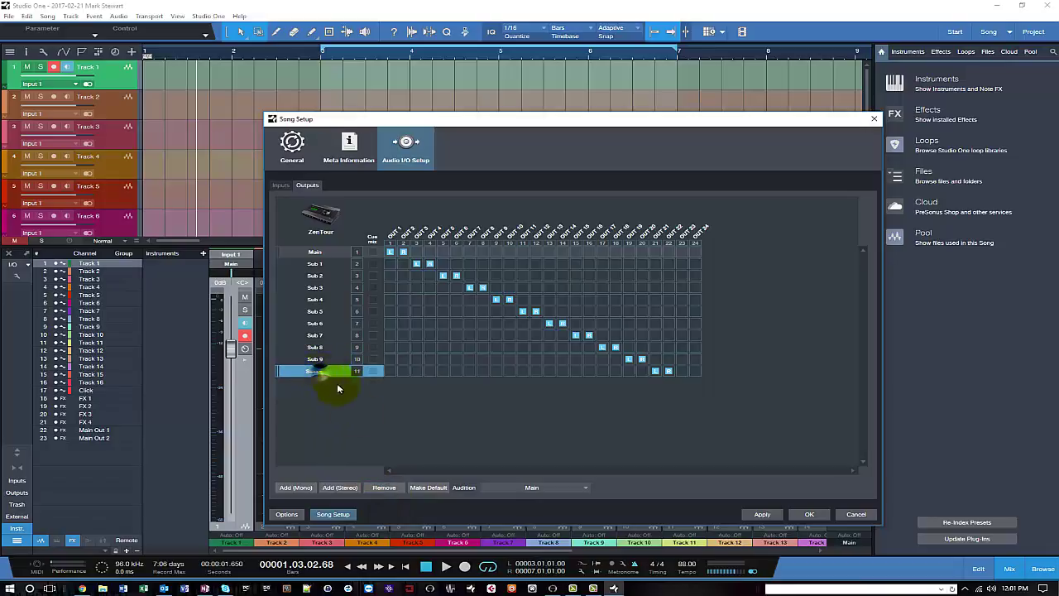
click(376, 490)
click(327, 358)
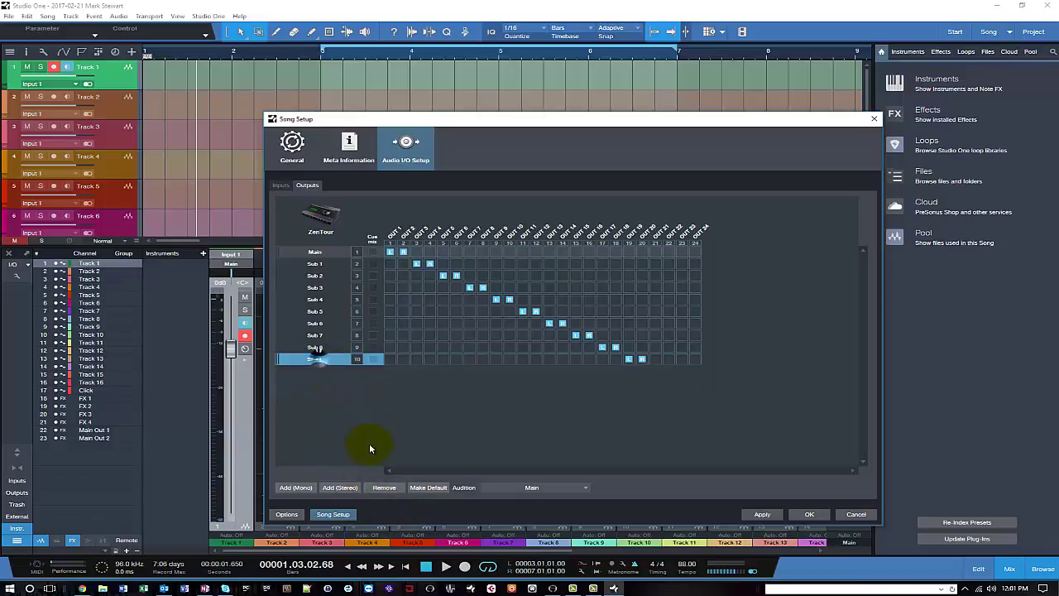
click(384, 488)
click(323, 350)
click(384, 488)
click(324, 335)
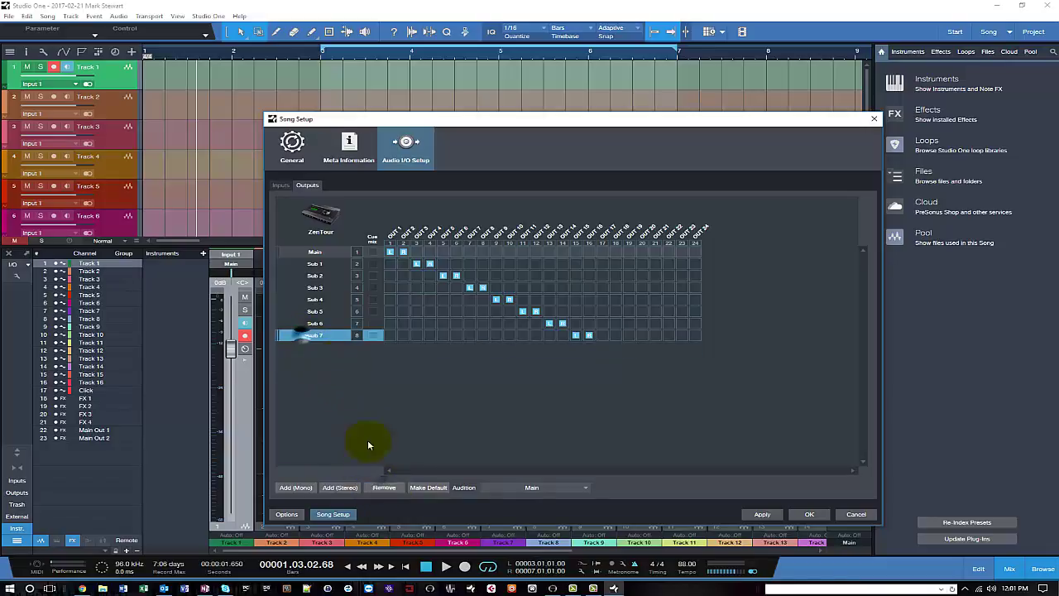
click(384, 487)
click(316, 323)
click(384, 488)
click(327, 312)
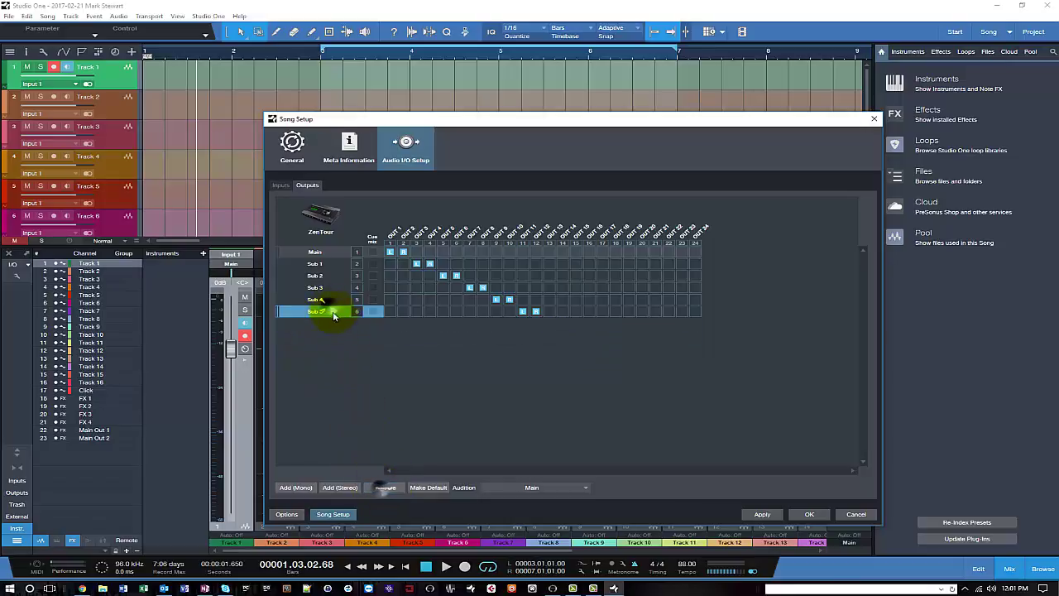
click(384, 488)
click(316, 300)
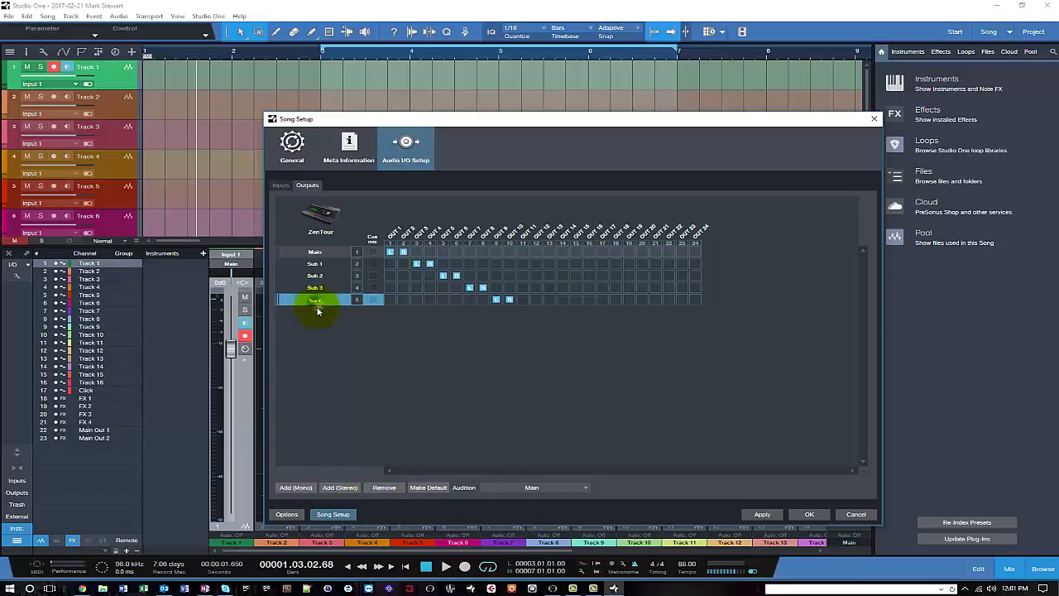
click(384, 488)
click(314, 287)
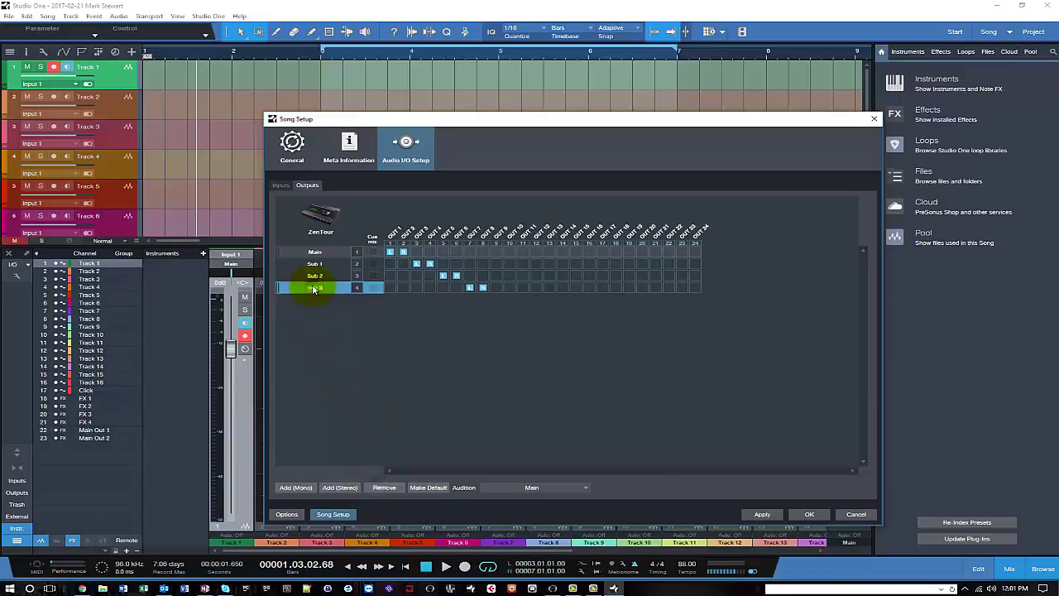
click(384, 488)
click(315, 276)
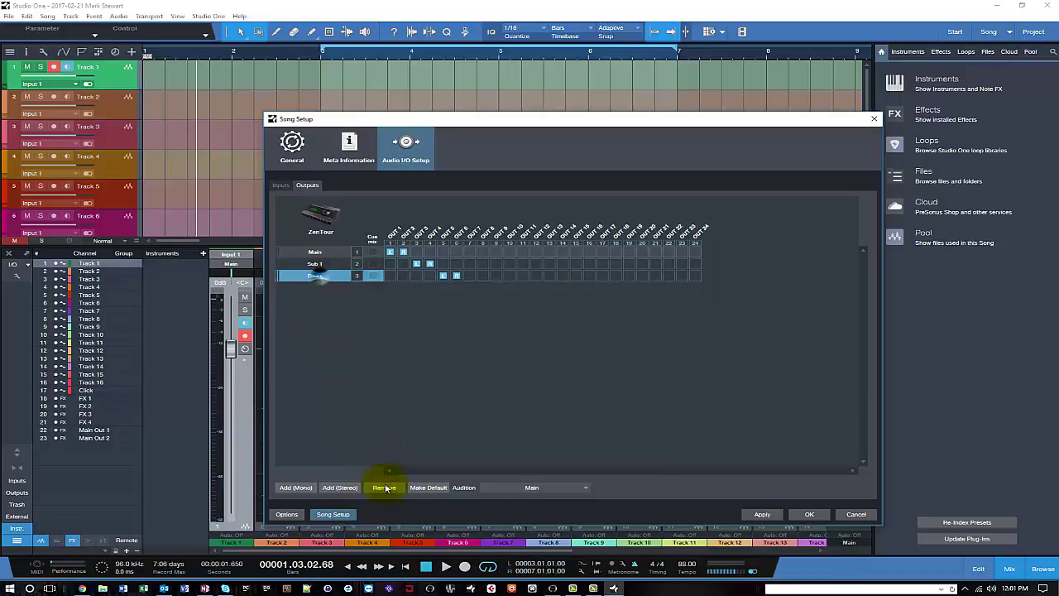
click(384, 487)
click(320, 263)
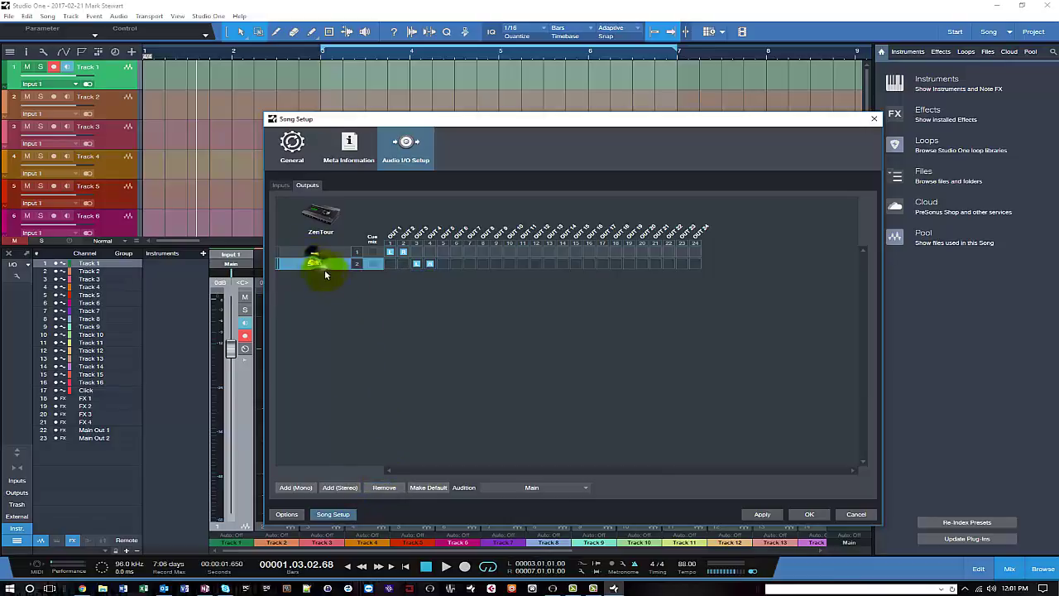
click(382, 488)
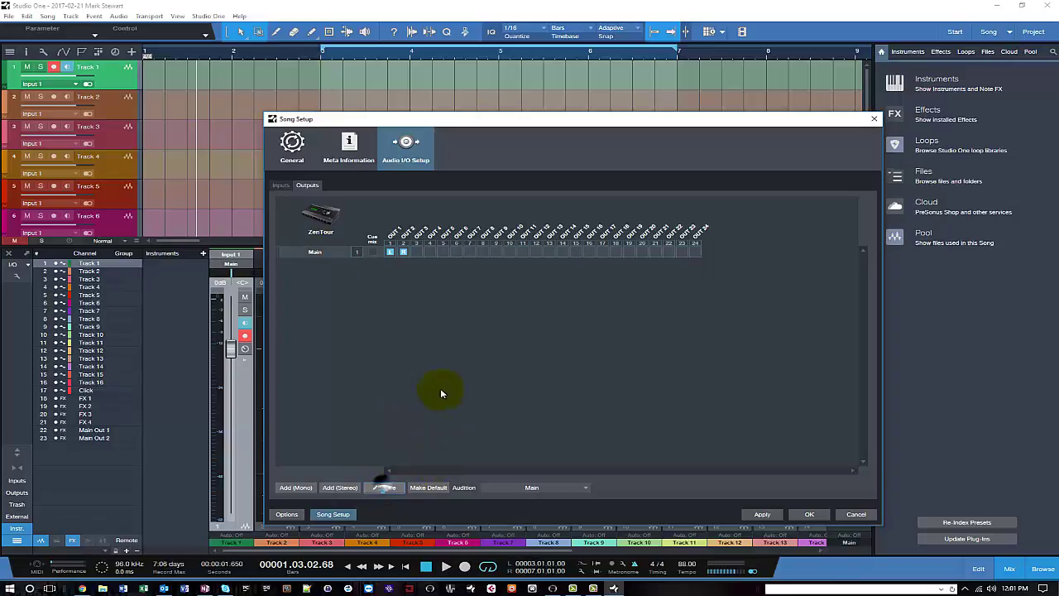
Add eleven stereo outputs, Sub 1 to Sub 11, assigned in consecutive pairs from OUT 3 + 4 to OUT 23 + 24
click(335, 487)
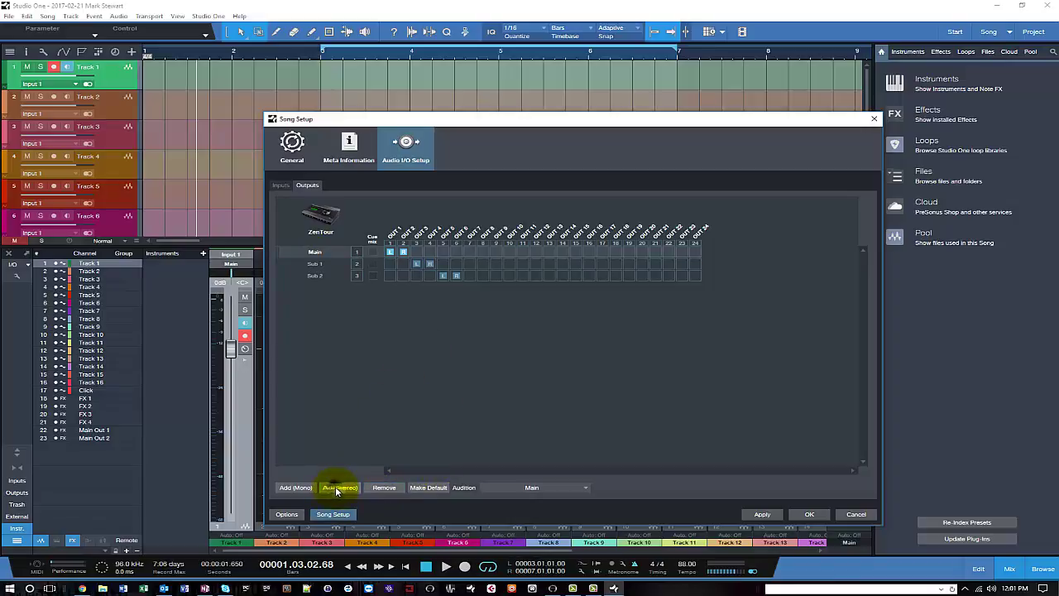
click(335, 487)
click(335, 487)
click(336, 488)
click(336, 487)
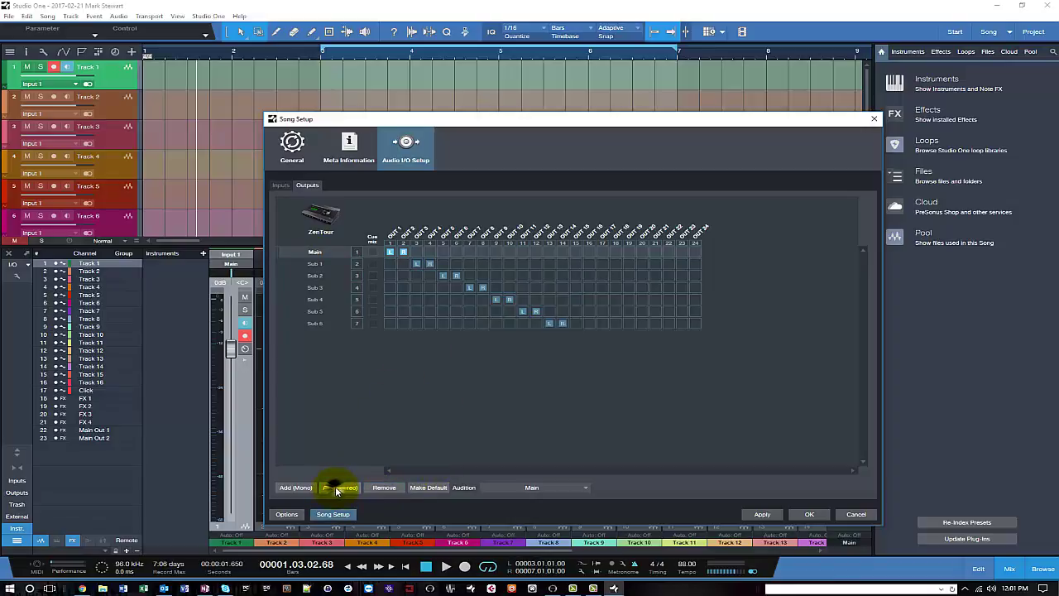
click(336, 487)
click(336, 487)
click(336, 488)
click(336, 488)
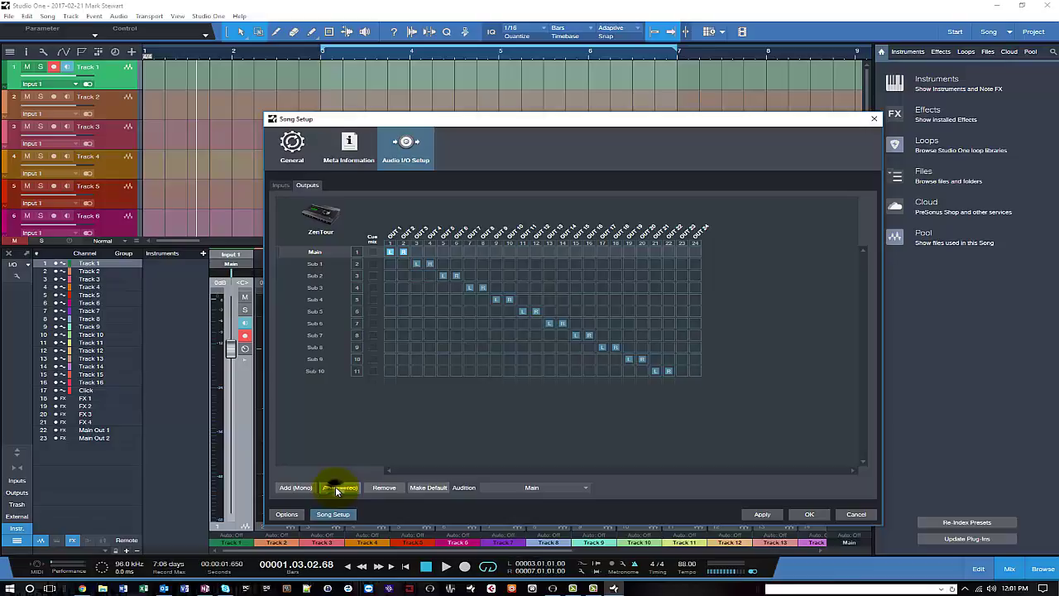
click(336, 487)
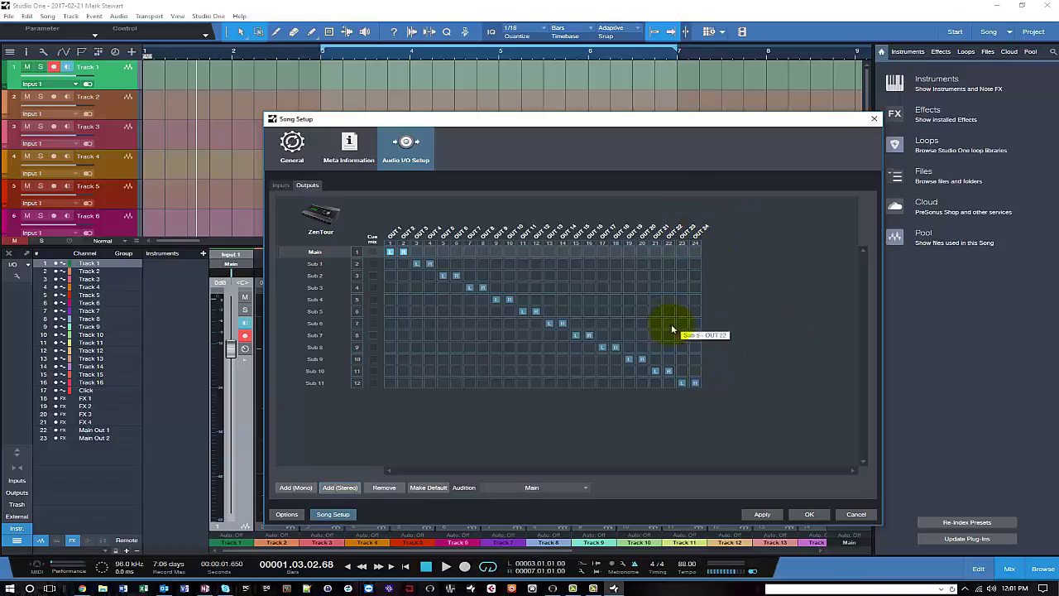
Reassign Sub 9 to OUT 3 + 4, move it back to OUT 19 + 20, and apply the output setup
click(416, 358)
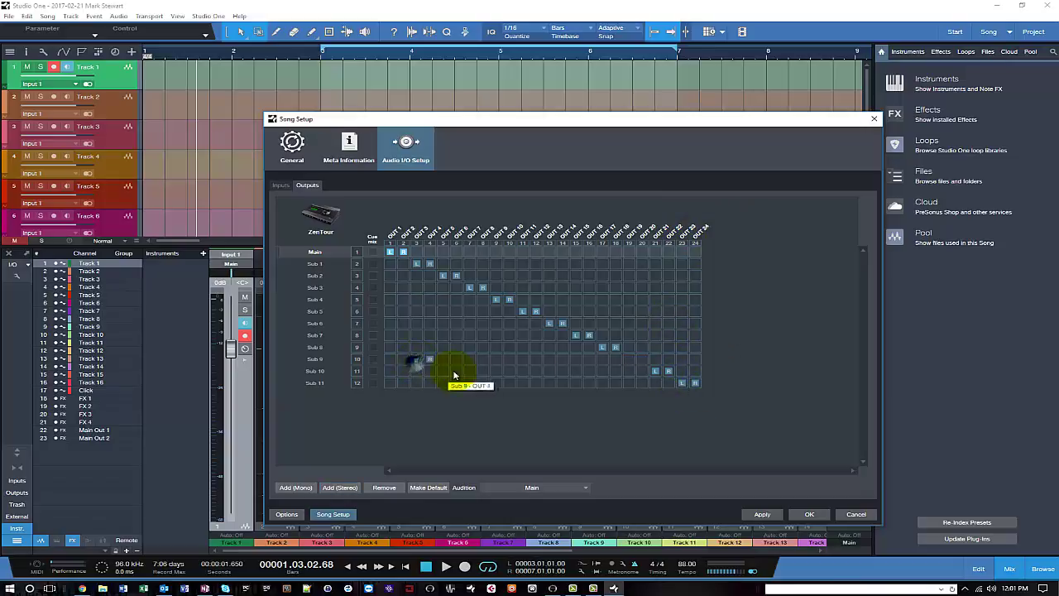
click(629, 358)
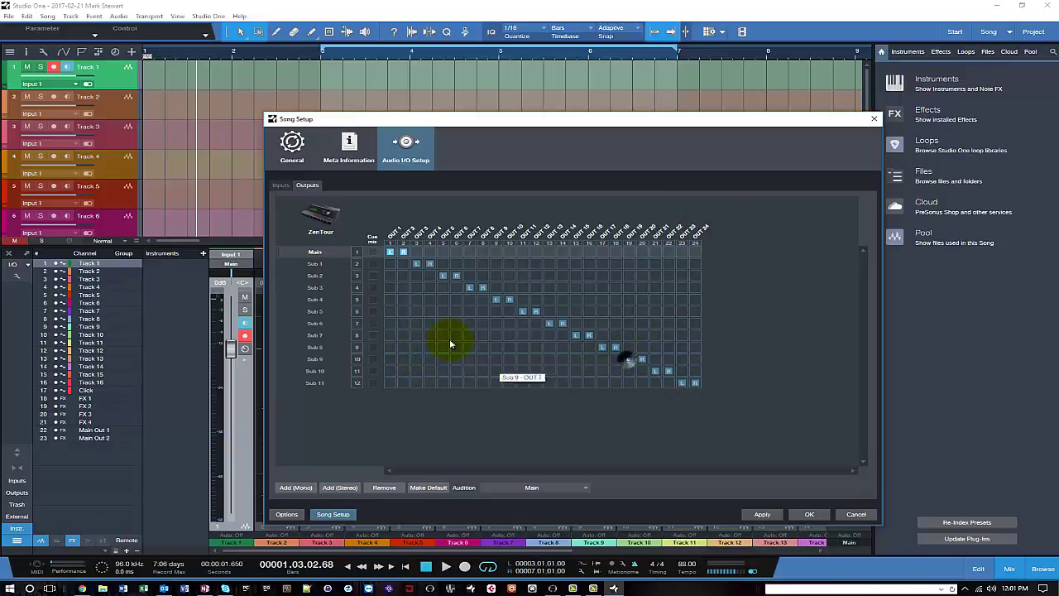
click(770, 514)
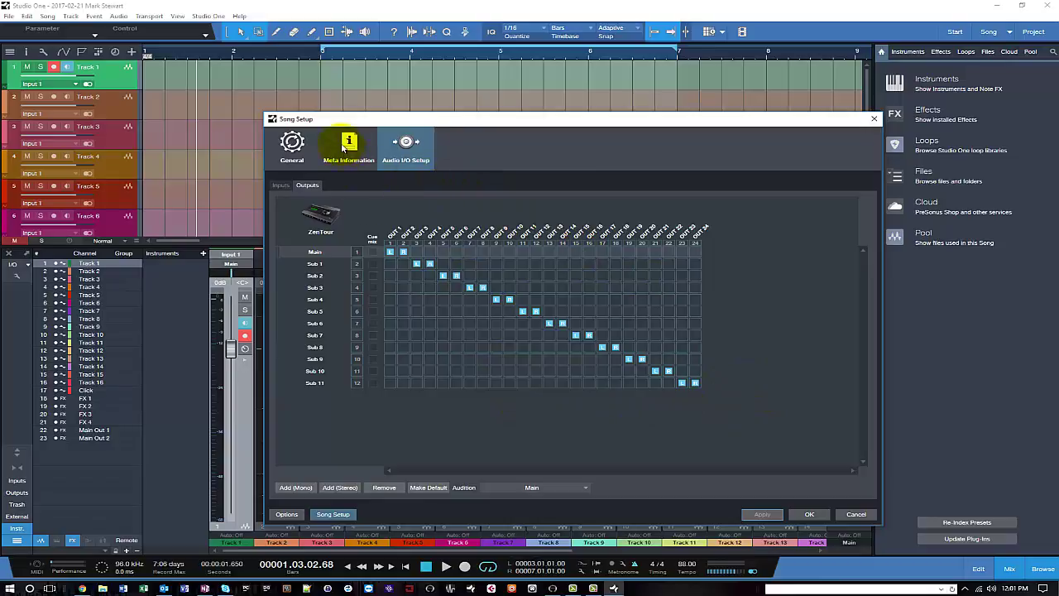
In the input setup, assign Input L to IN 1 and clear that assignment again
click(284, 185)
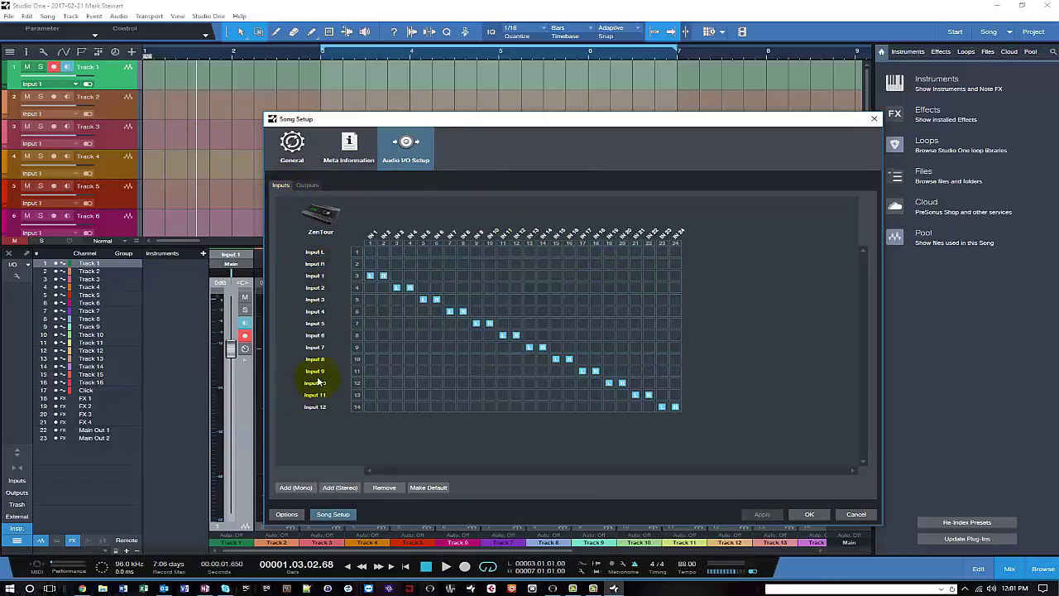
click(370, 252)
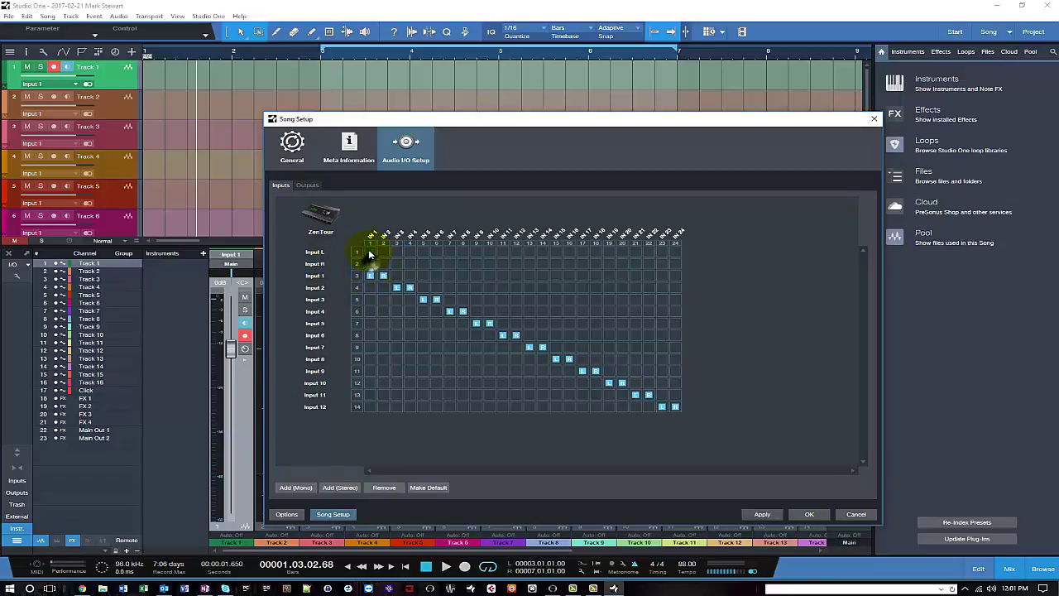
click(370, 253)
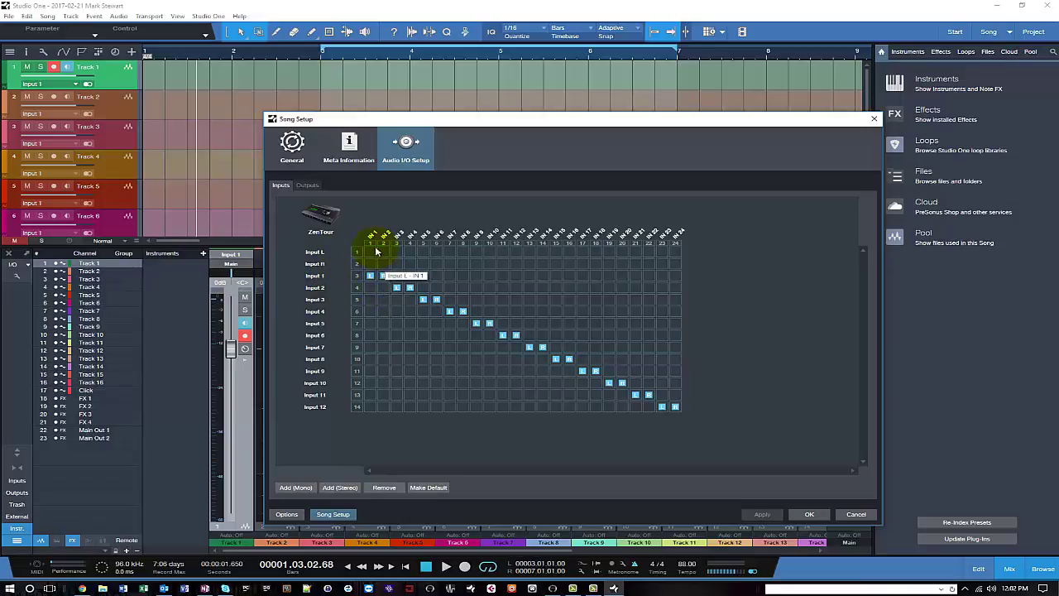
Check the Input L and Input R entries and the output list, and accept the Audio I/O Setup
click(323, 252)
click(318, 265)
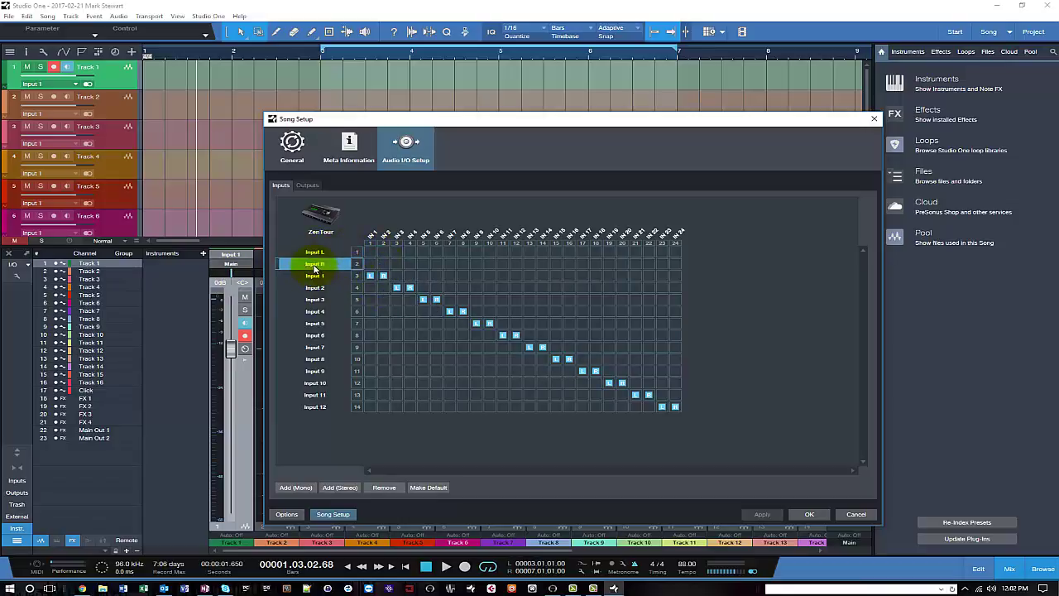
click(315, 254)
click(315, 265)
click(300, 185)
click(285, 185)
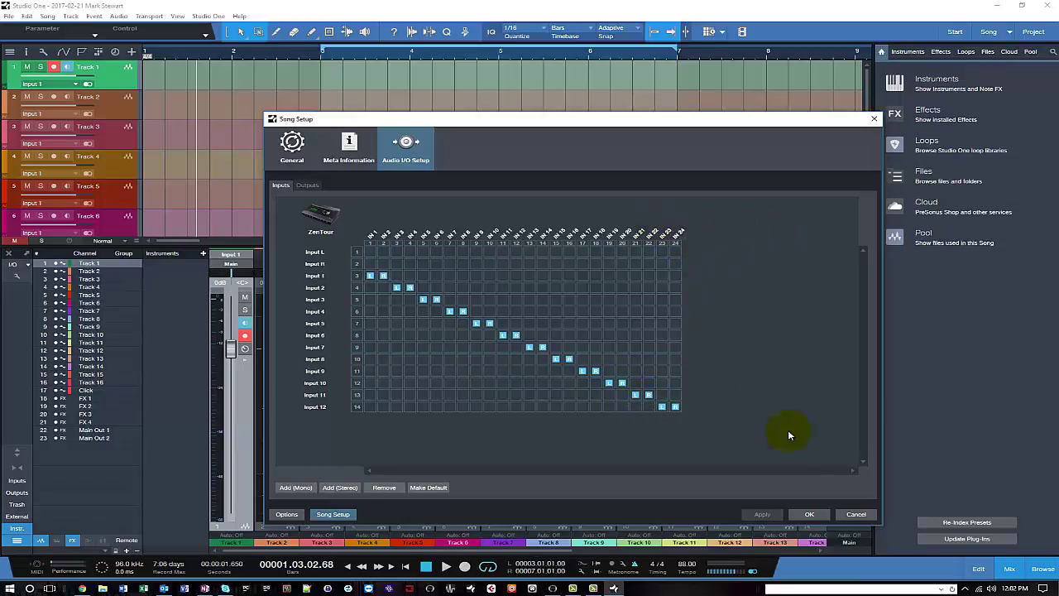
click(808, 514)
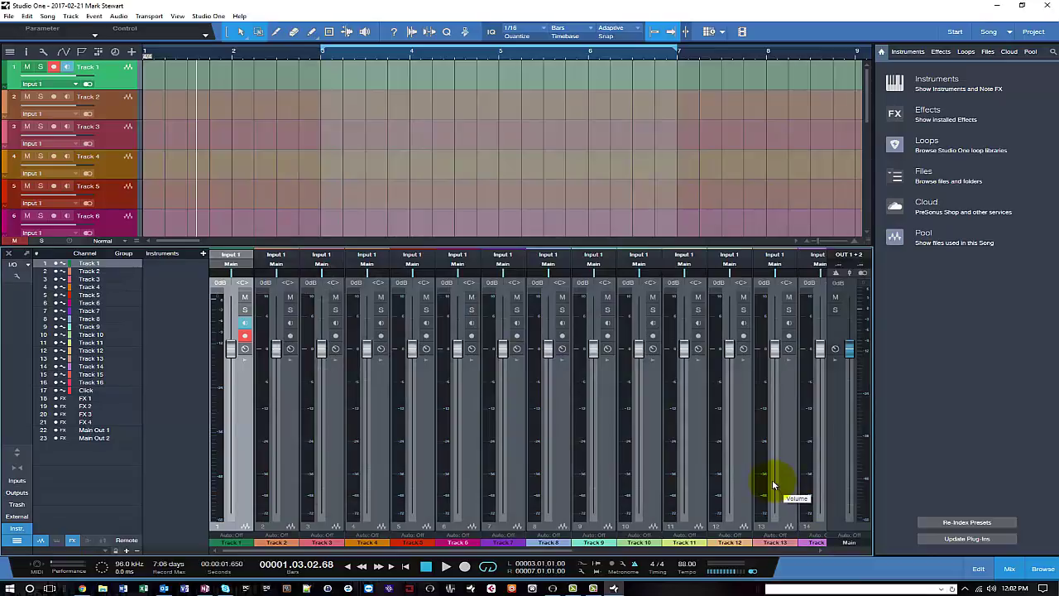
Select Input 1 (IN 1 + 2) as the input source for Tracks 1 to 4 in the mixer
click(234, 255)
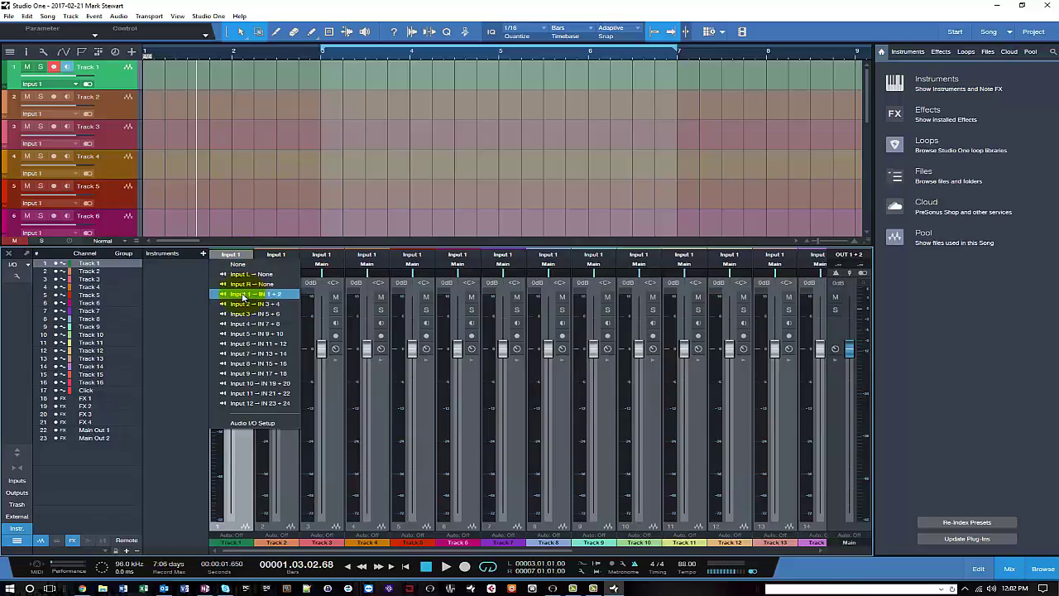
click(243, 295)
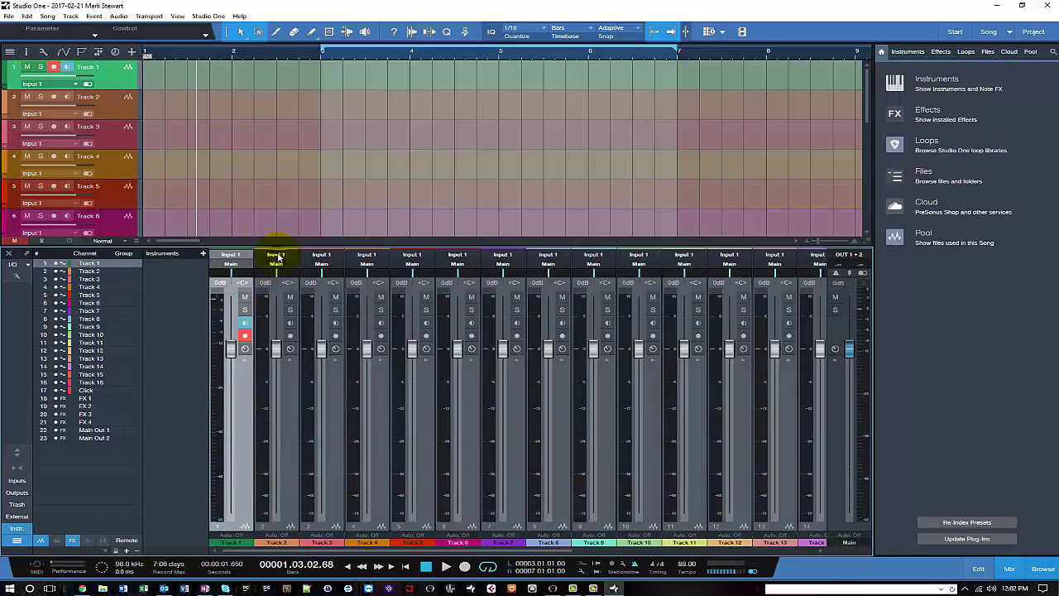
click(275, 255)
click(293, 298)
click(322, 255)
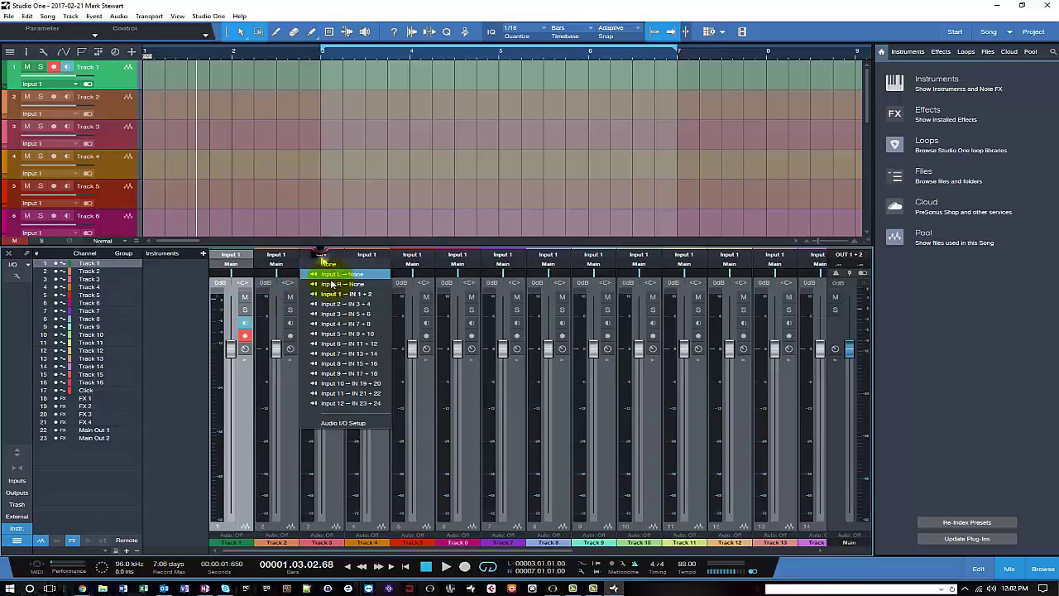
click(332, 294)
click(364, 256)
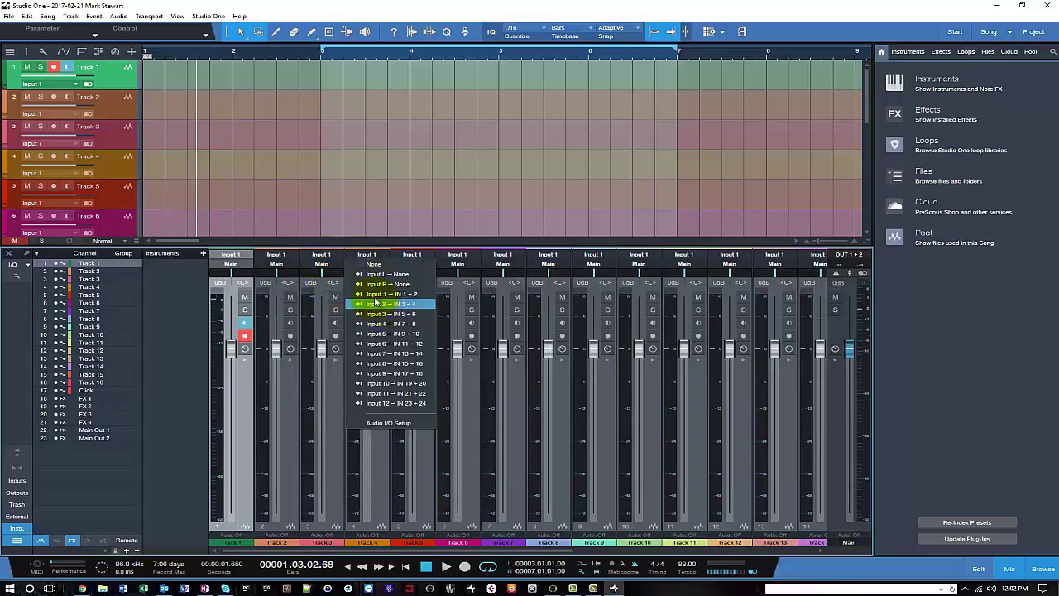
click(374, 296)
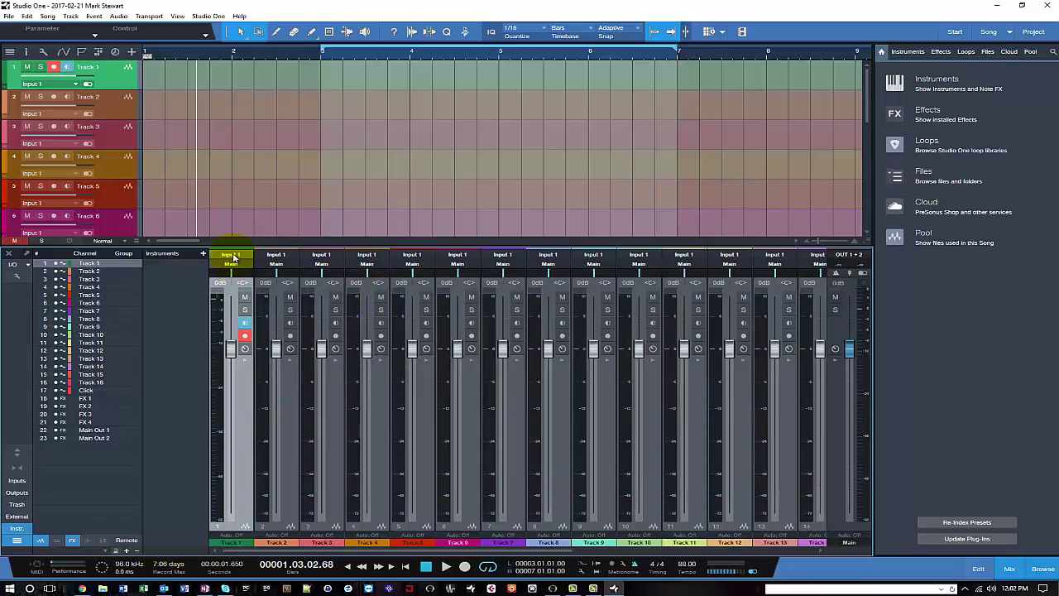
Set the input sources of Track 1 to Input 1, Track 2 to Input 2 and Track 3 to Input 3
click(234, 258)
click(240, 294)
click(280, 257)
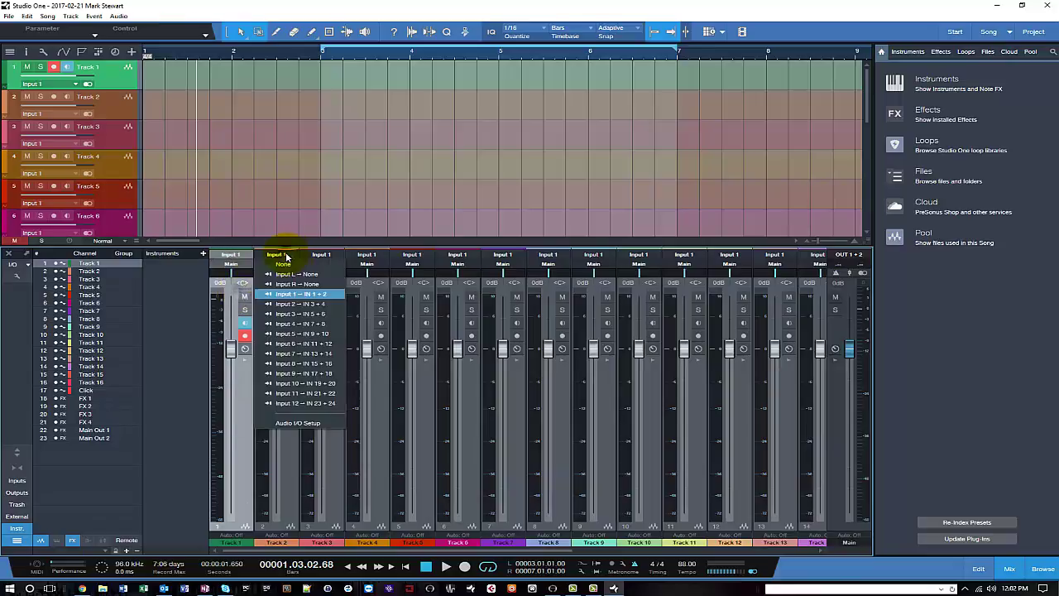
click(296, 303)
click(276, 256)
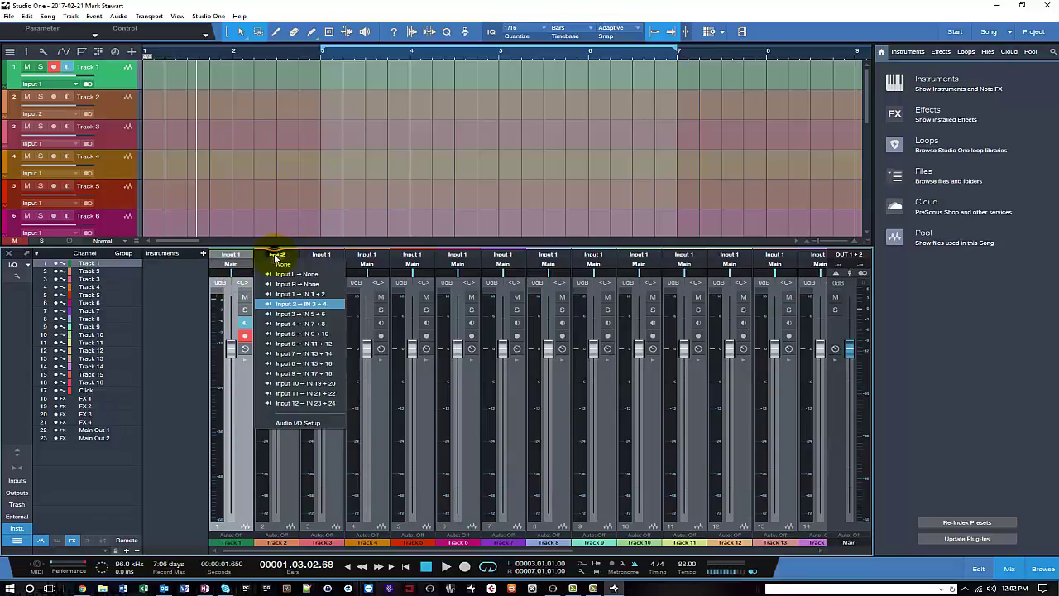
click(276, 256)
click(324, 255)
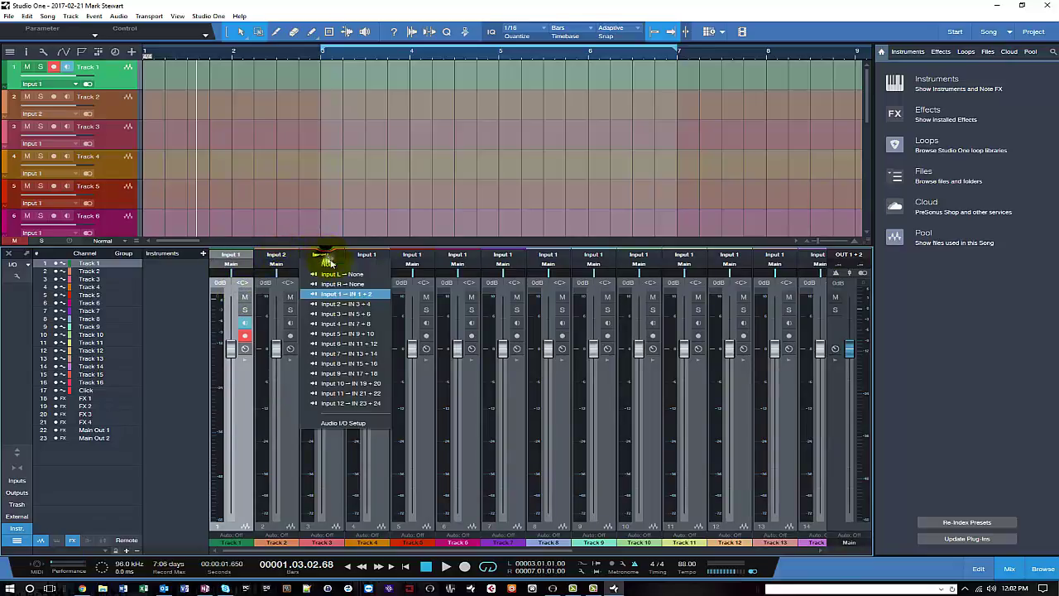
click(339, 314)
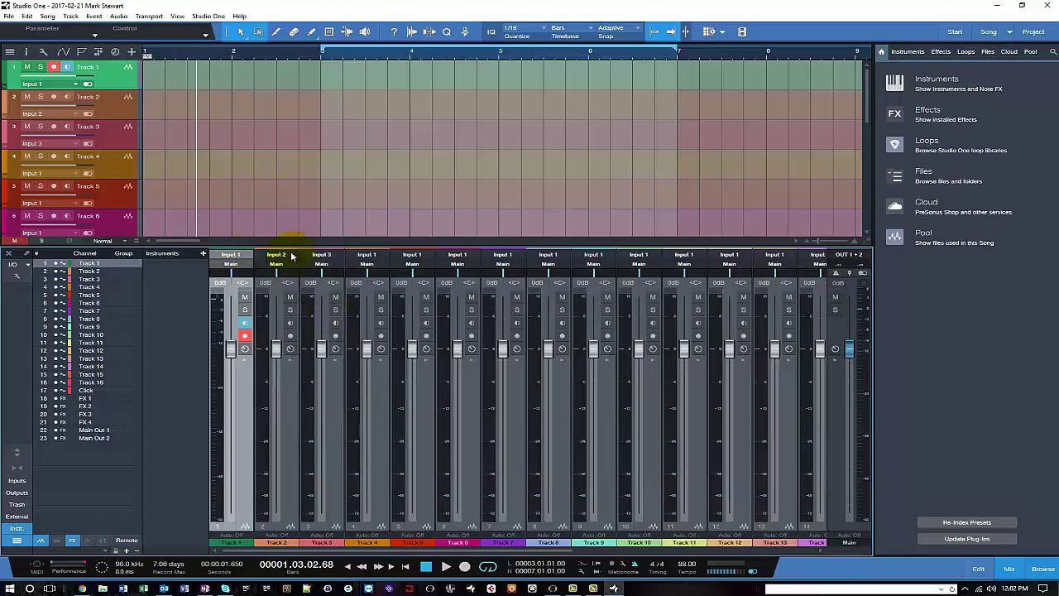
Set the input sources of Track 3 and Track 2 back to Input 1 (IN 1 + 2)
click(323, 256)
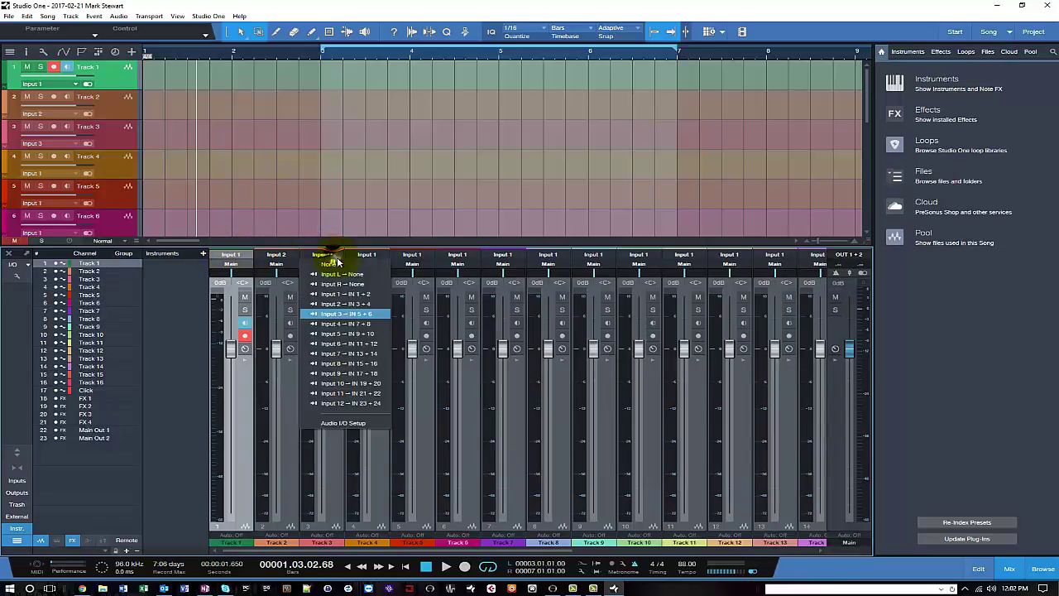
click(346, 295)
click(276, 256)
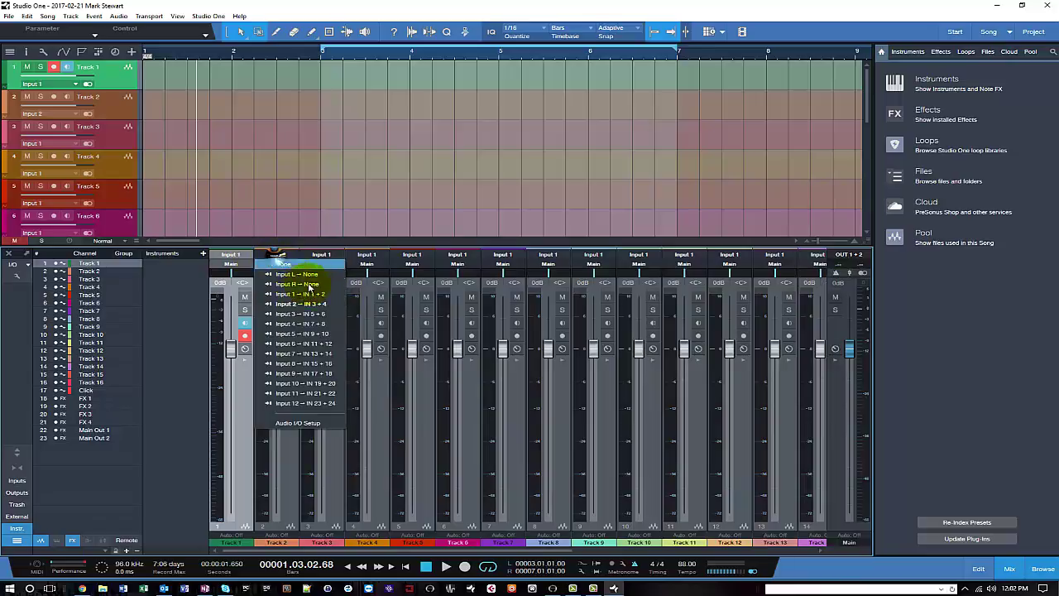
click(311, 295)
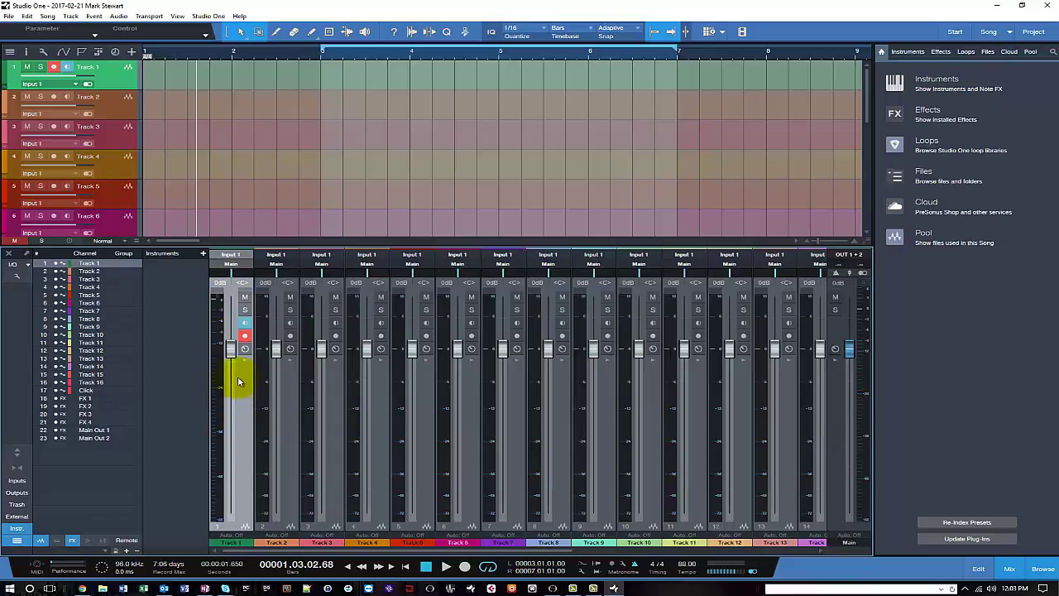
Select OUT 1 + 2 as the output of the Main channel in the mixer
drag(328, 555, 598, 544)
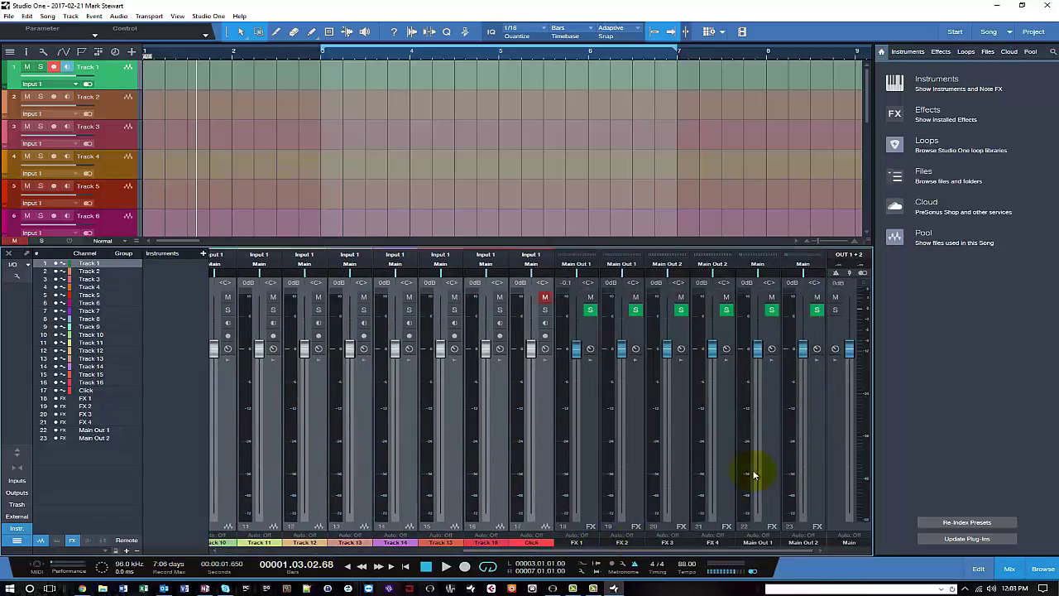
click(853, 256)
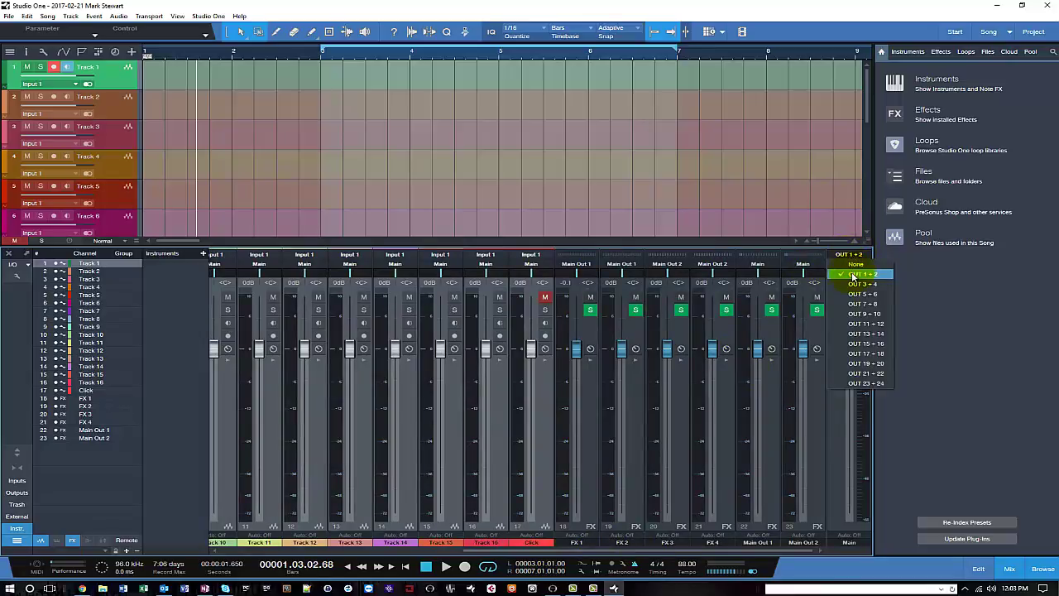
click(854, 275)
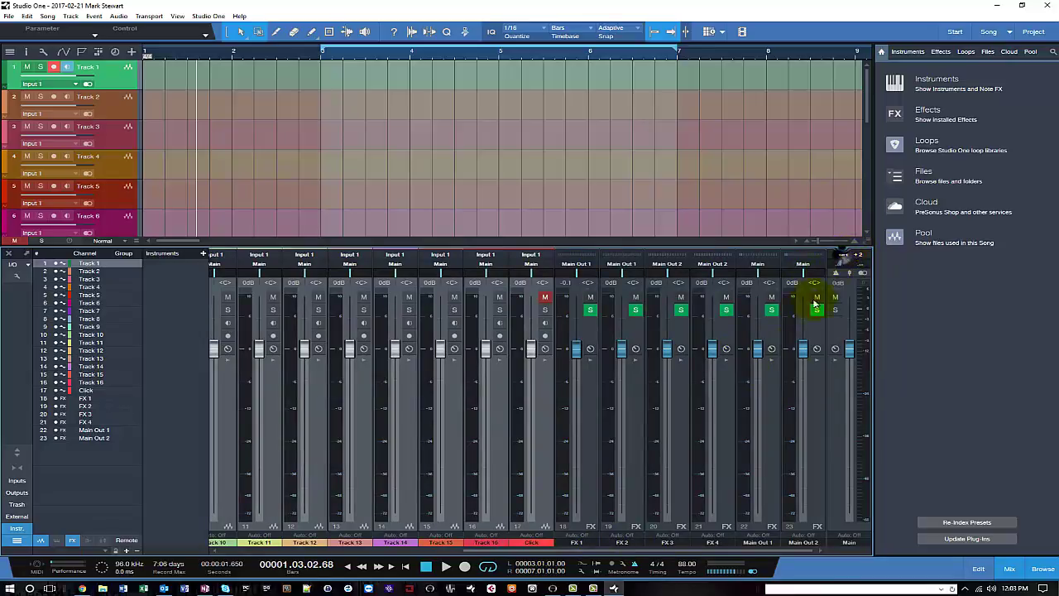
Check the input source list of Track 1 and the output assignment of the Main channel
drag(524, 549, 273, 549)
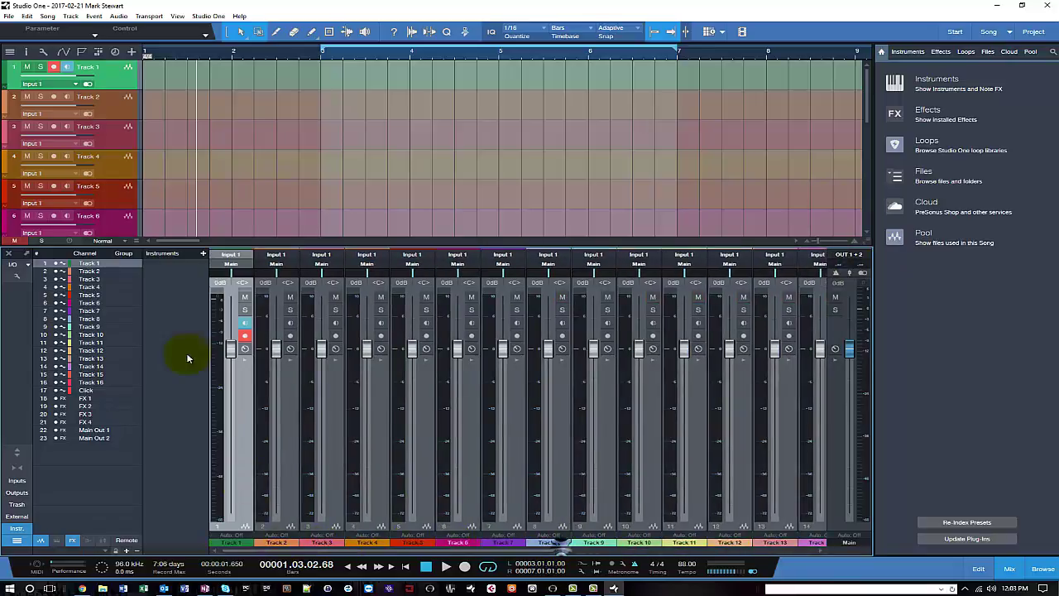
right_click(226, 255)
click(227, 255)
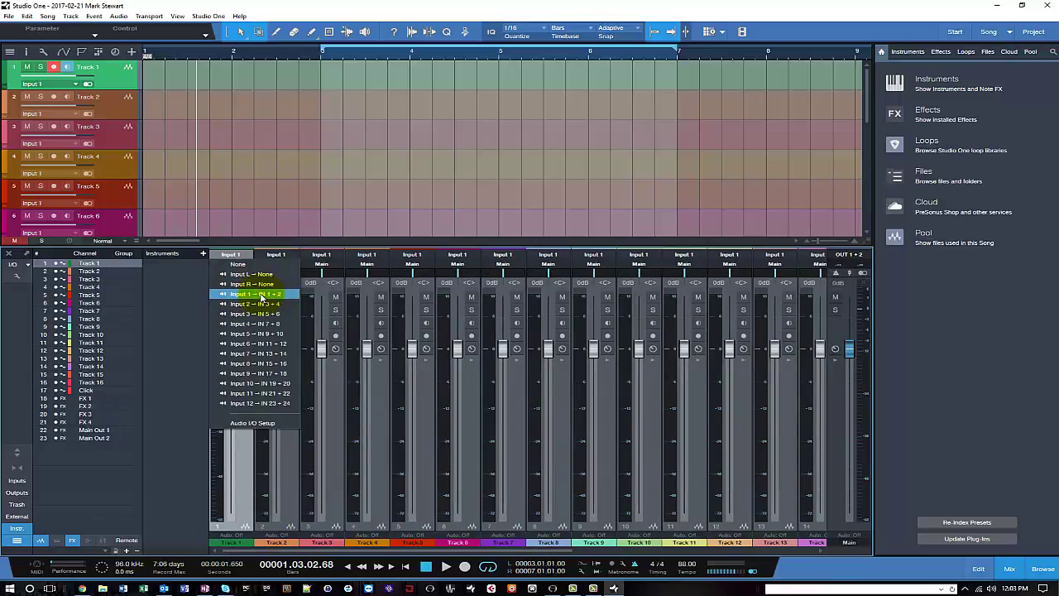
click(393, 552)
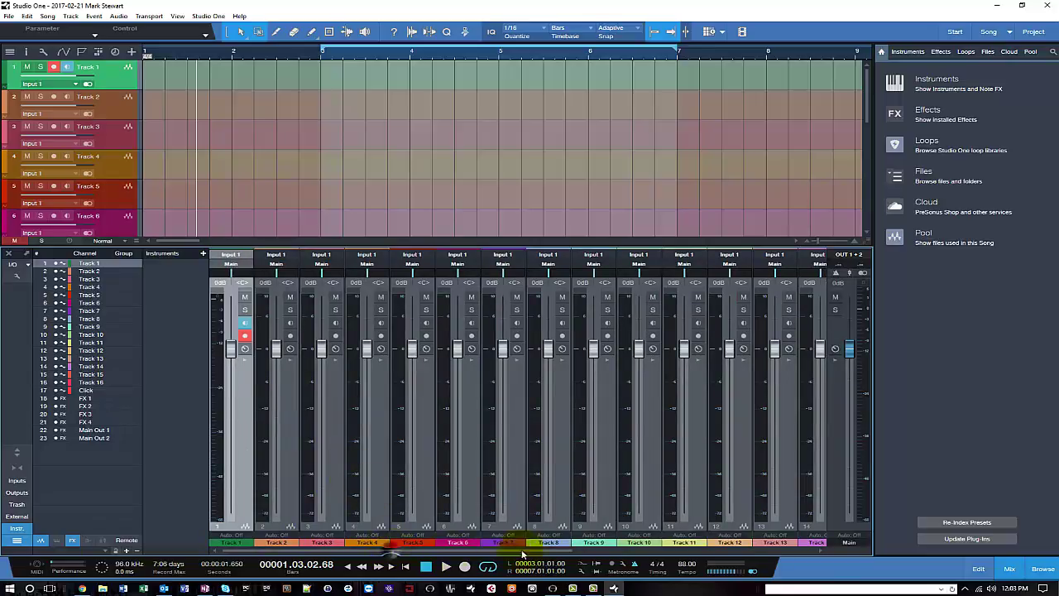
drag(523, 552, 784, 516)
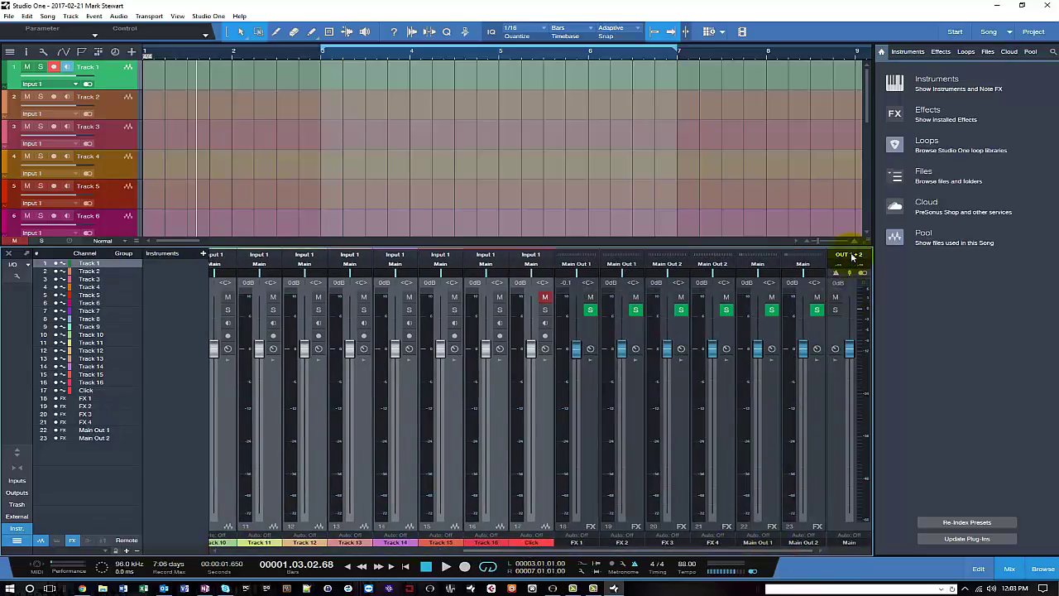
Switch to the ZenTour control panel and examine the MIX1 L/R and USB REC SO/L and SO/R routing and the Kronos preamp channels
click(553, 588)
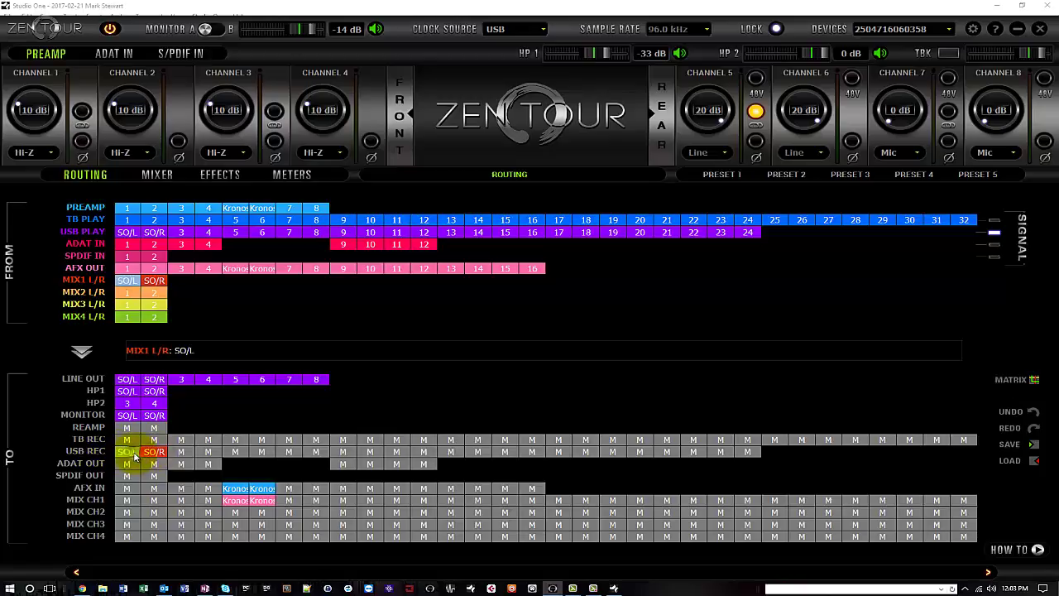
click(129, 280)
click(154, 280)
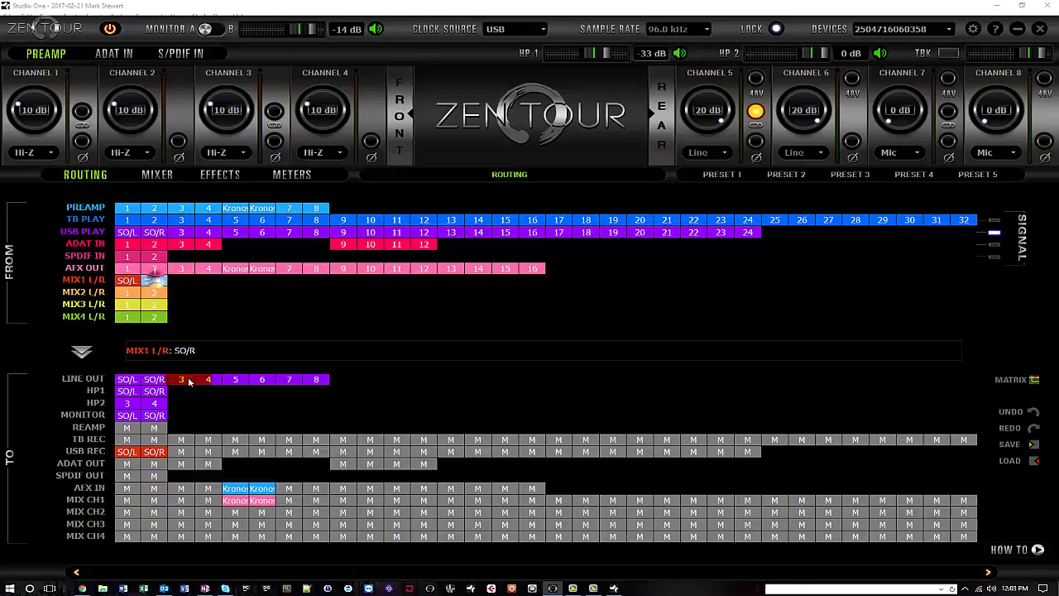
click(132, 454)
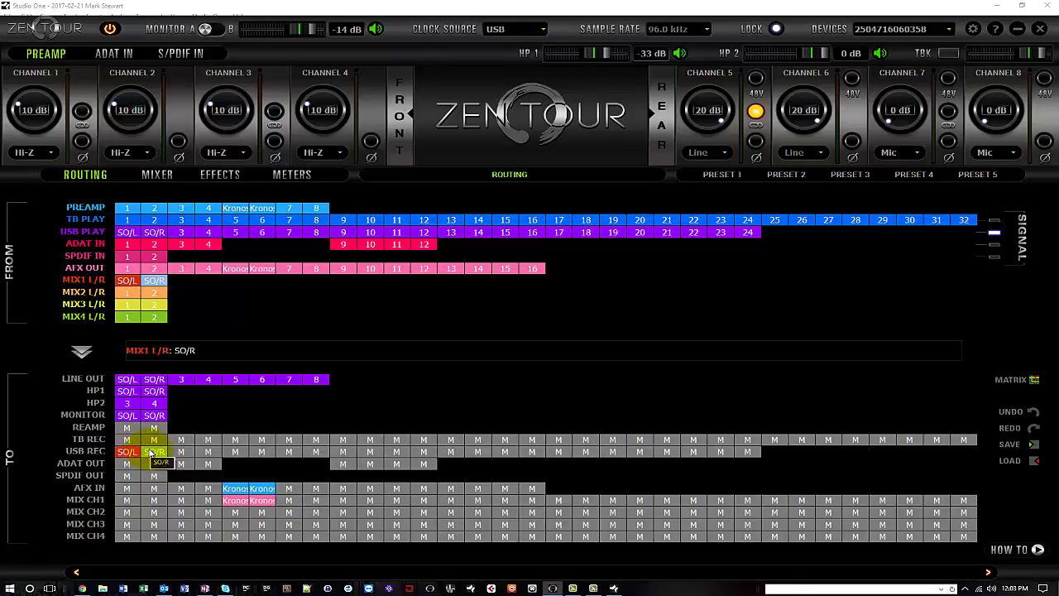
click(152, 453)
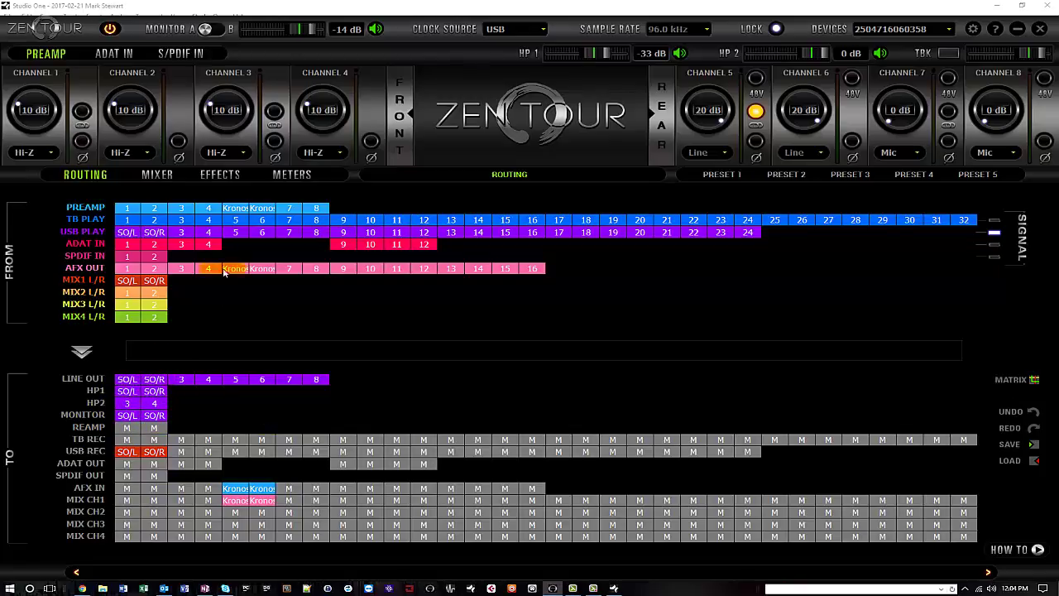
click(236, 210)
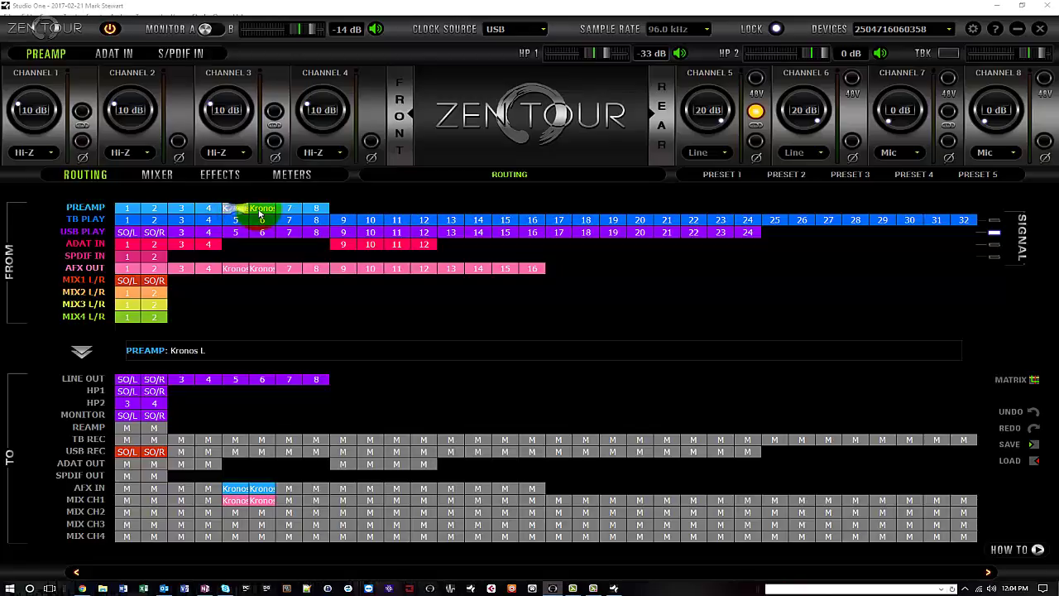
click(262, 211)
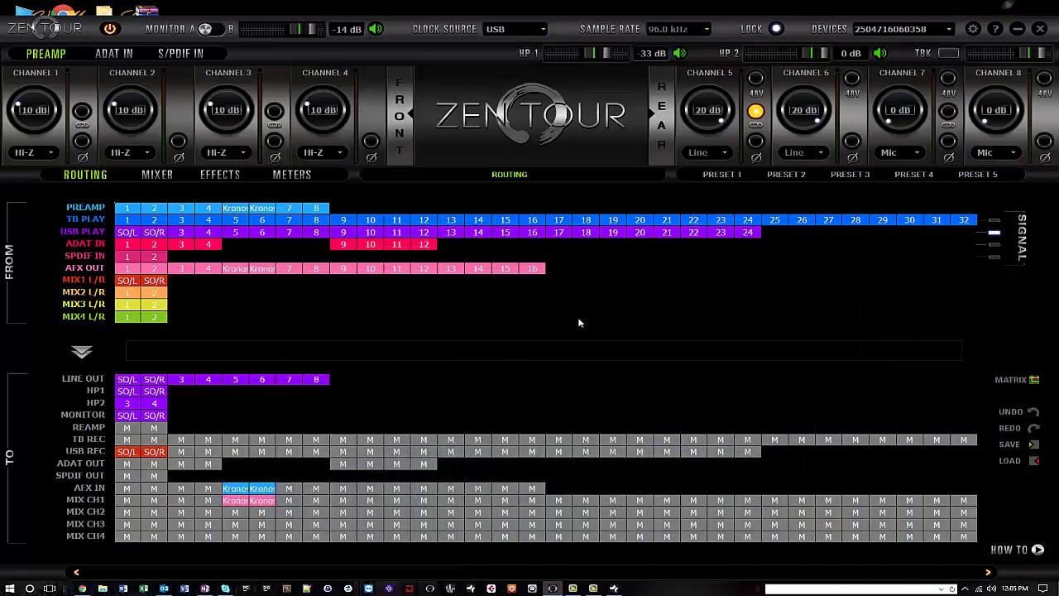
Switch back to Studio One and return the playhead to the start of bar 1
click(1019, 29)
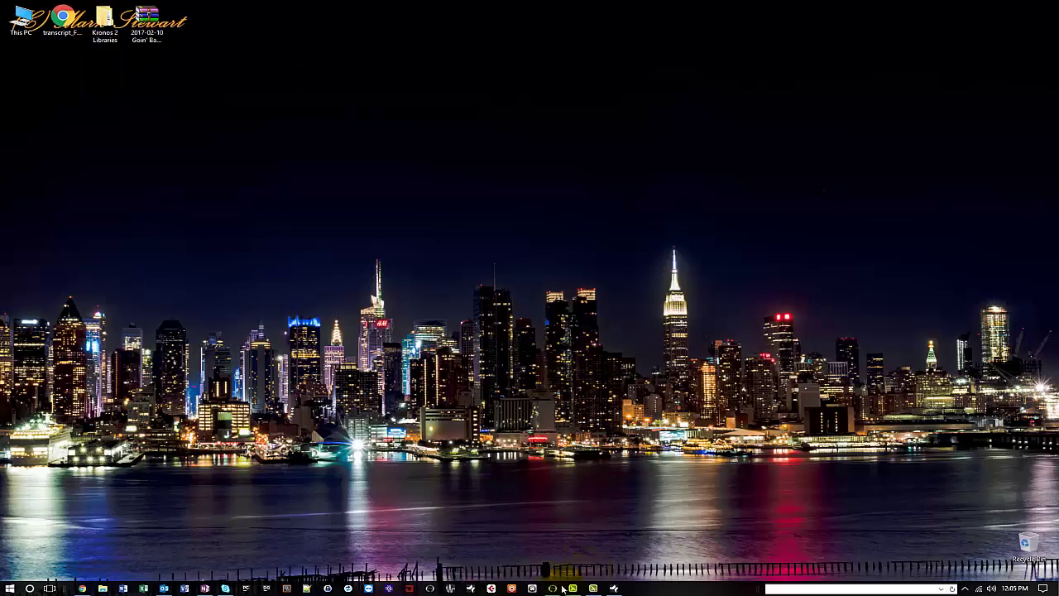
click(553, 588)
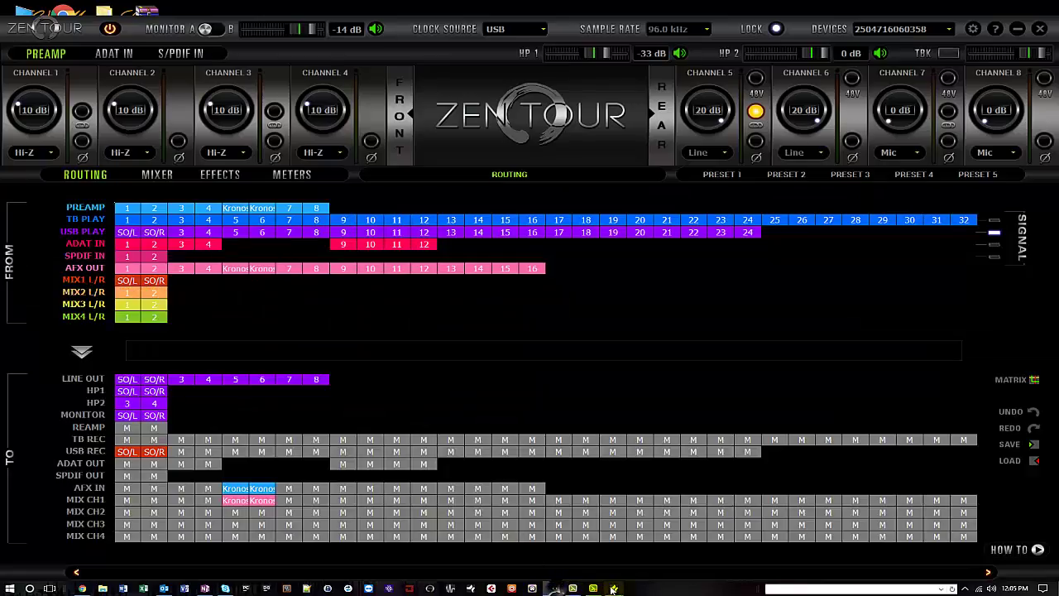
click(614, 589)
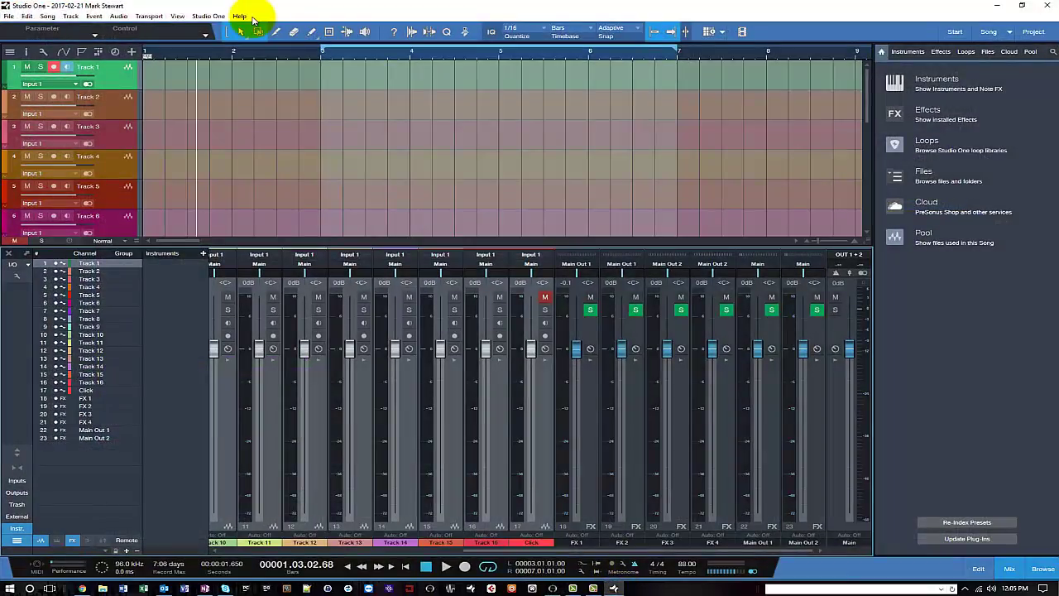
drag(480, 552, 235, 556)
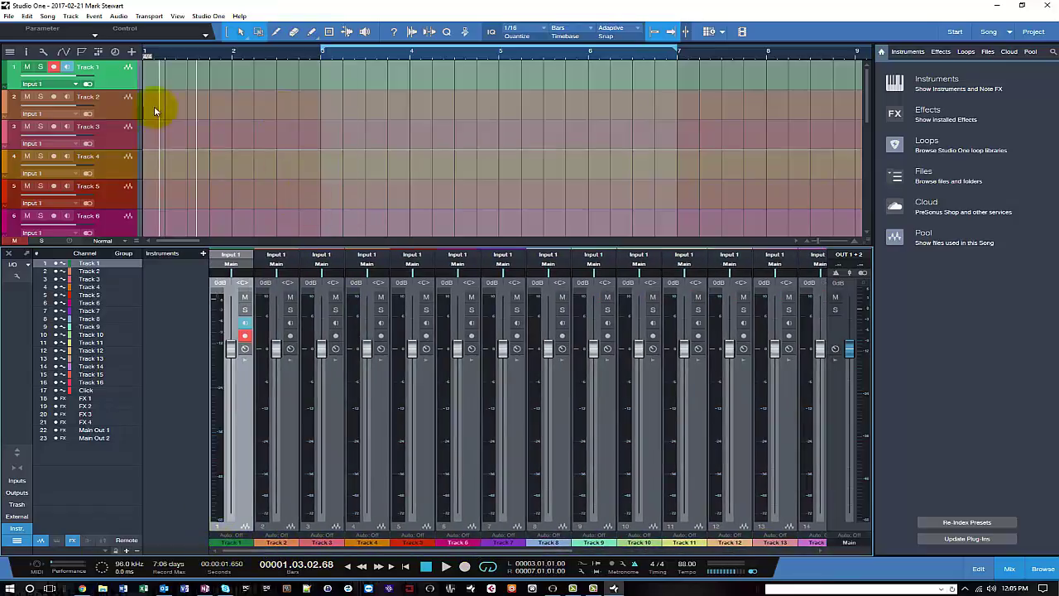
click(114, 76)
mouse_move(166, 58)
mouse_down()
mouse_move(136, 61)
mouse_move(176, 61)
mouse_up()
click(149, 53)
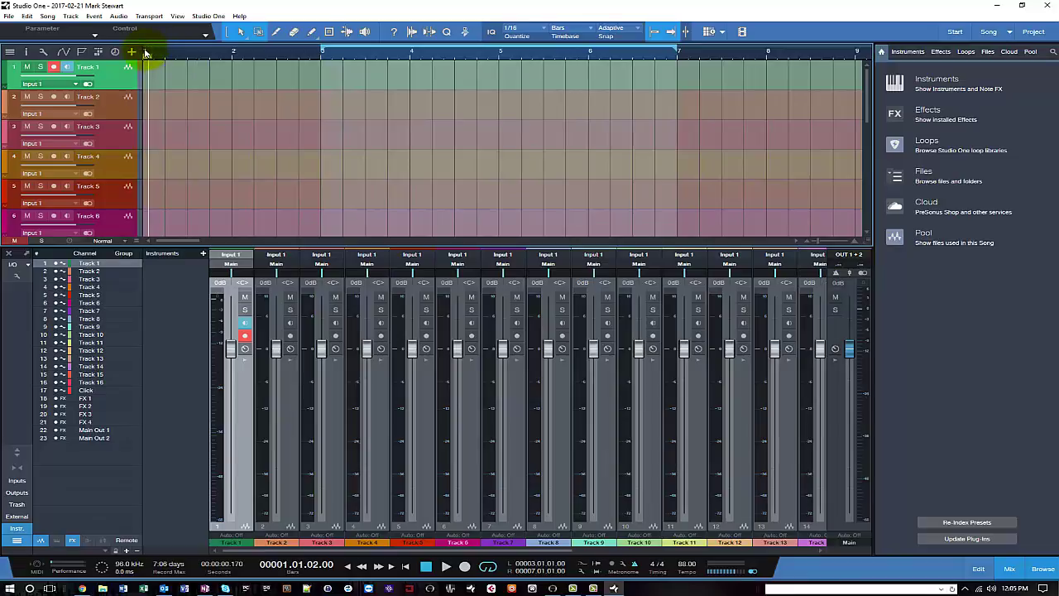
click(146, 53)
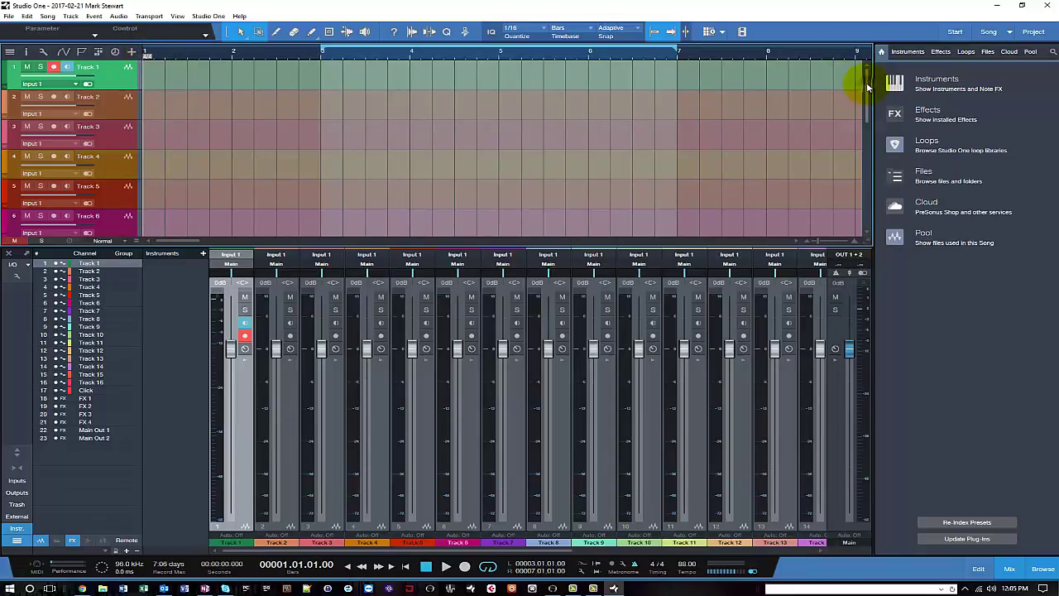
drag(867, 86, 889, 78)
Review the accent, beat, offbeat, precount and render options in the Metronome Setup, and close it
click(622, 567)
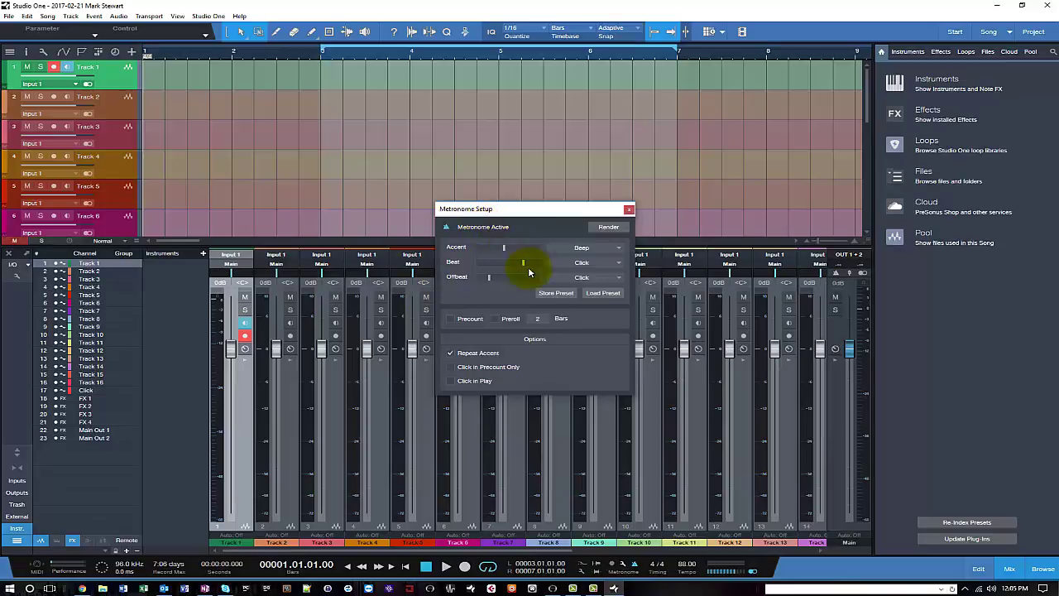
drag(549, 207, 484, 150)
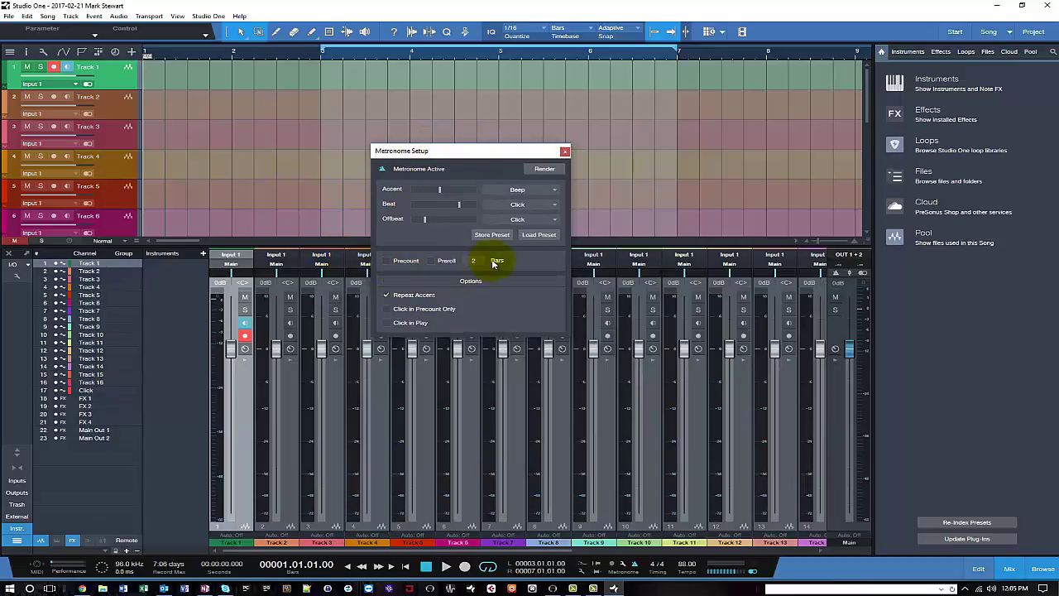
drag(463, 149, 374, 279)
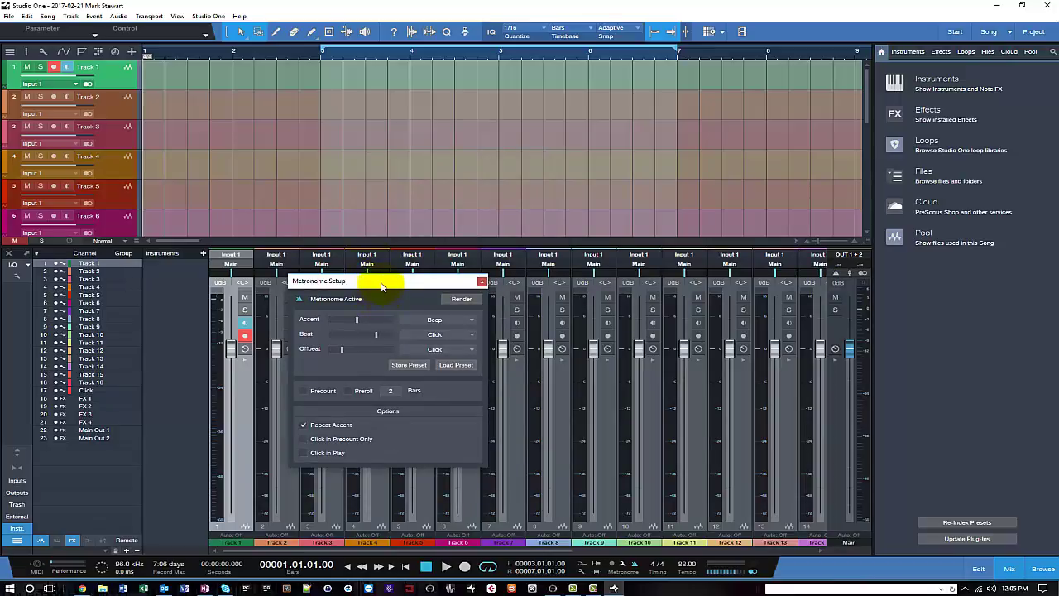
drag(381, 286, 383, 255)
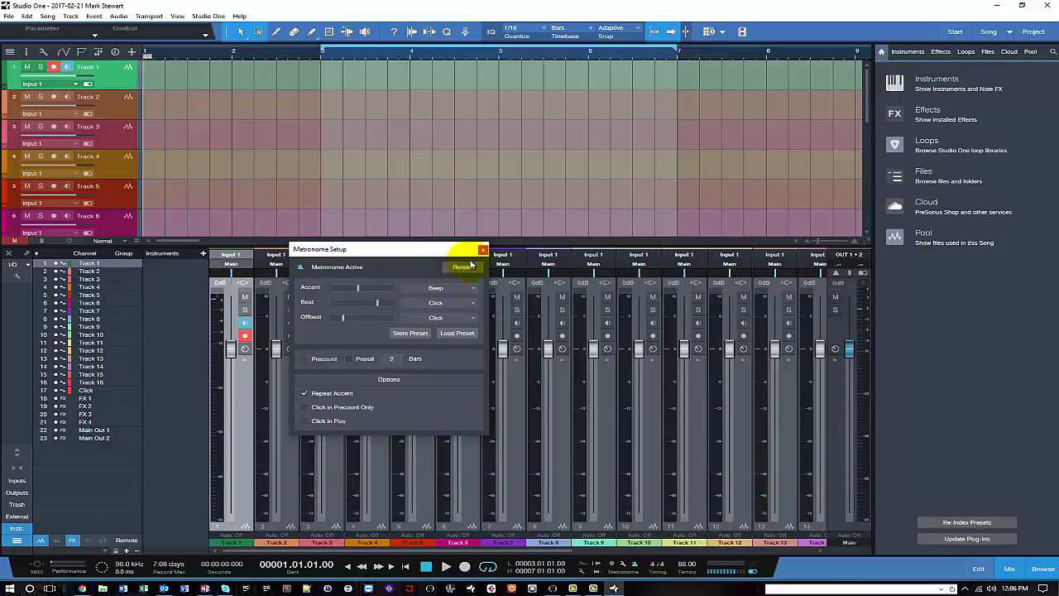
click(484, 249)
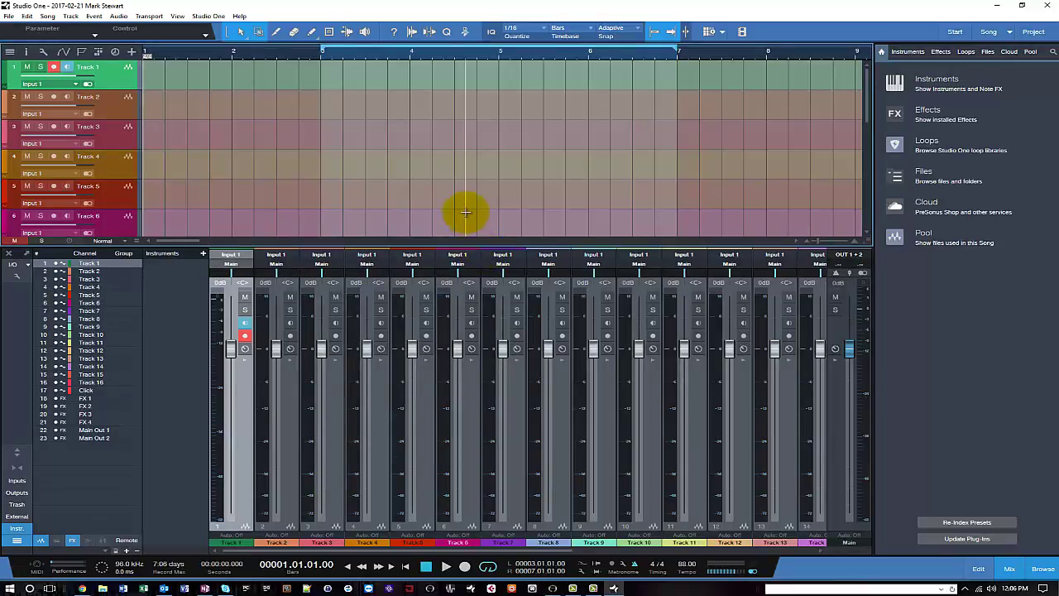
Examine the Render Range options for rendering the metronome click, and leave the Metronome Setup without rendering
click(629, 565)
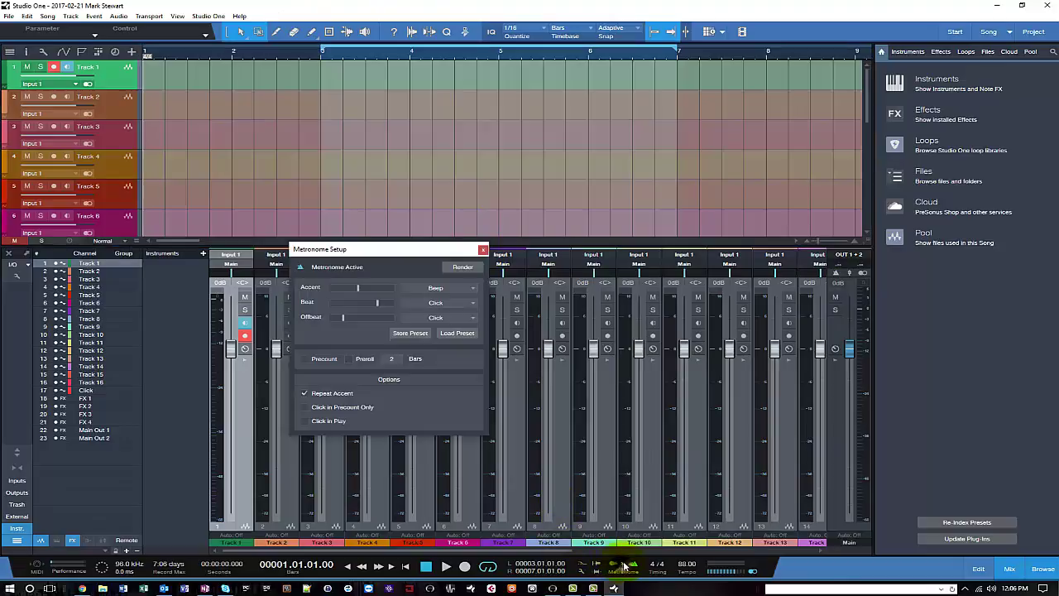
click(469, 266)
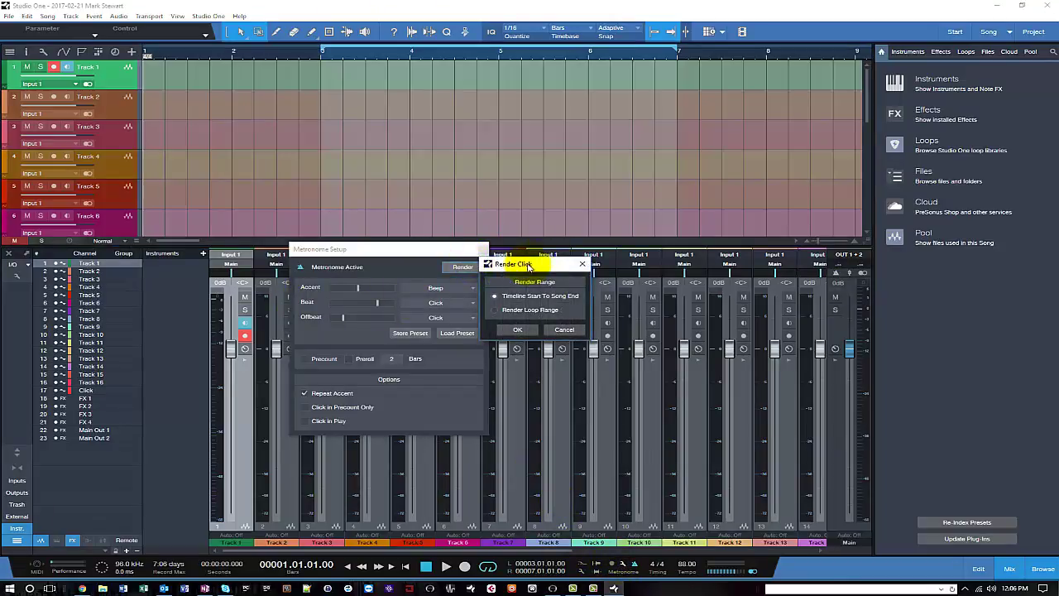
drag(515, 263, 330, 265)
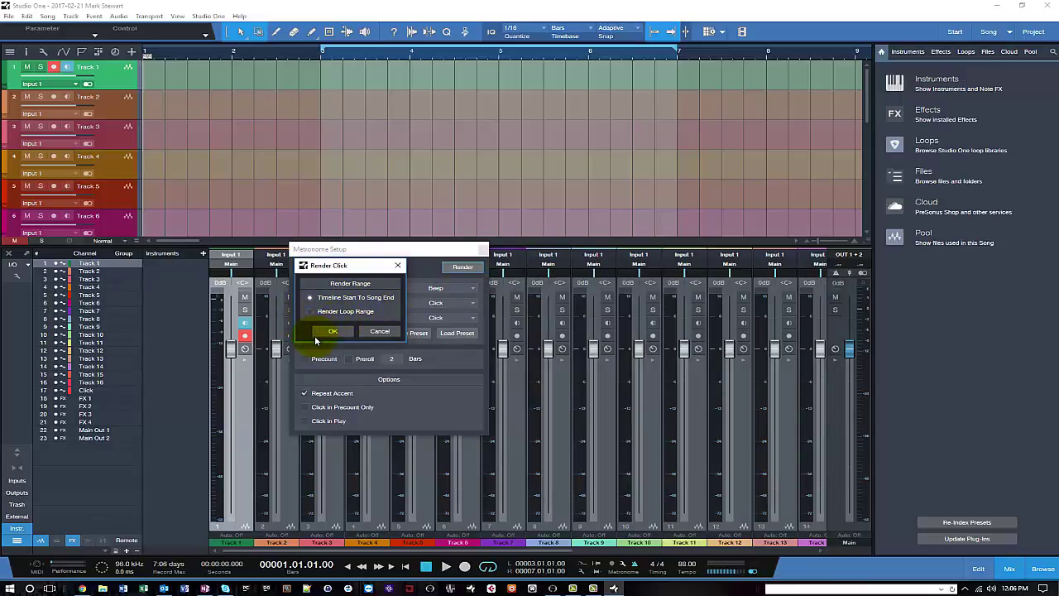
click(378, 332)
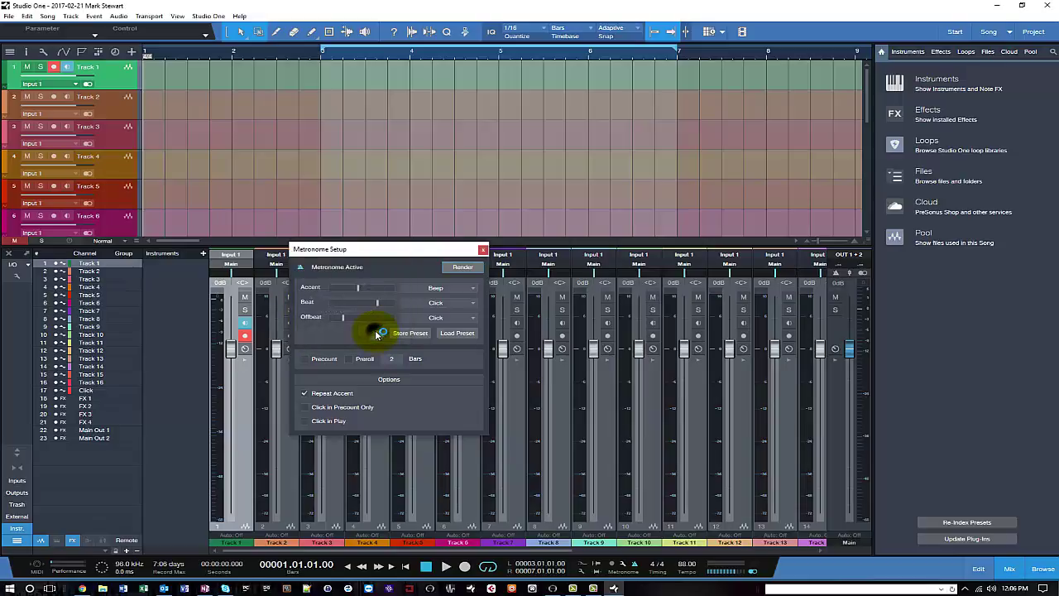
click(484, 249)
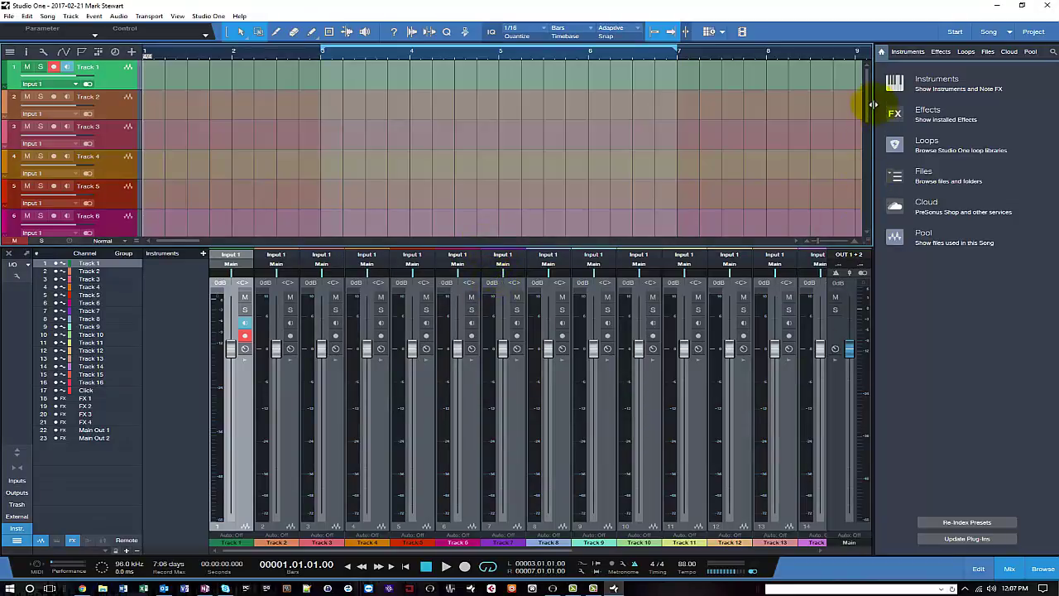
Select the Click track at the end of the track list and inspect its rendered click event in the arrangement
drag(869, 105, 869, 214)
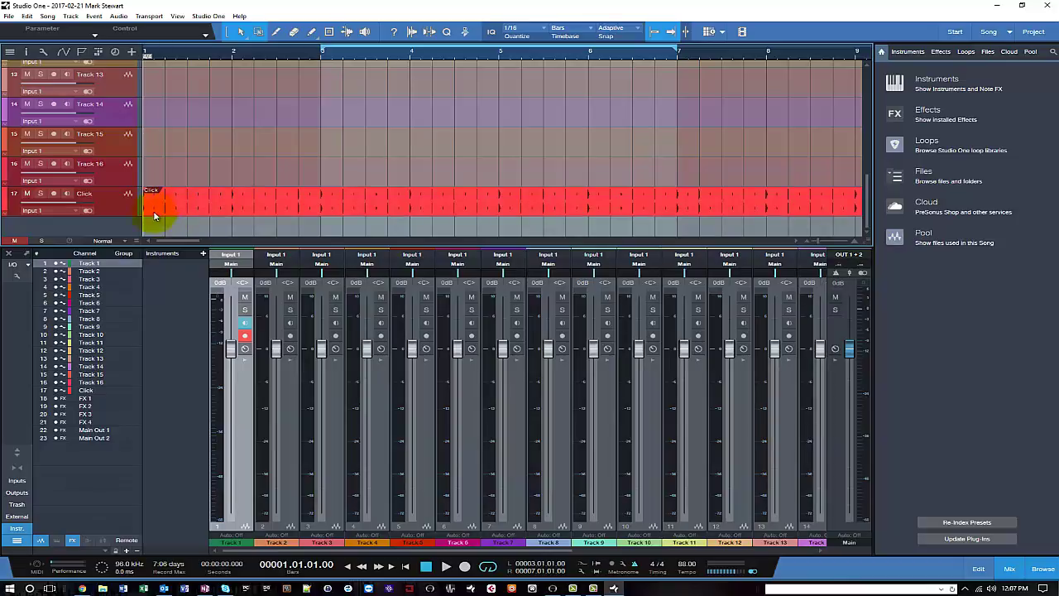
click(125, 210)
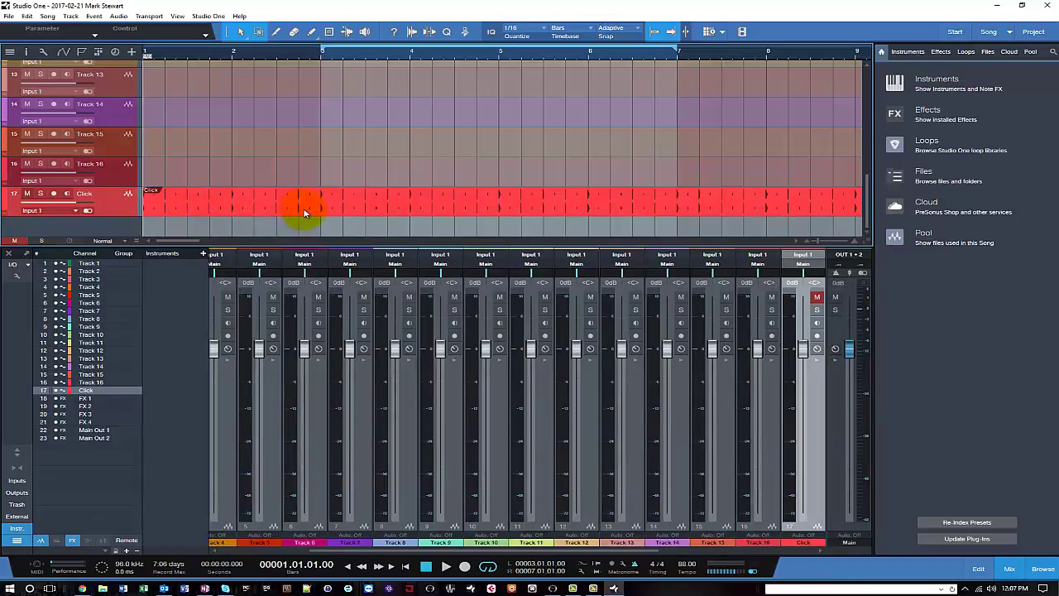
scroll(284, 206, up, 5)
scroll(282, 202, down, 5)
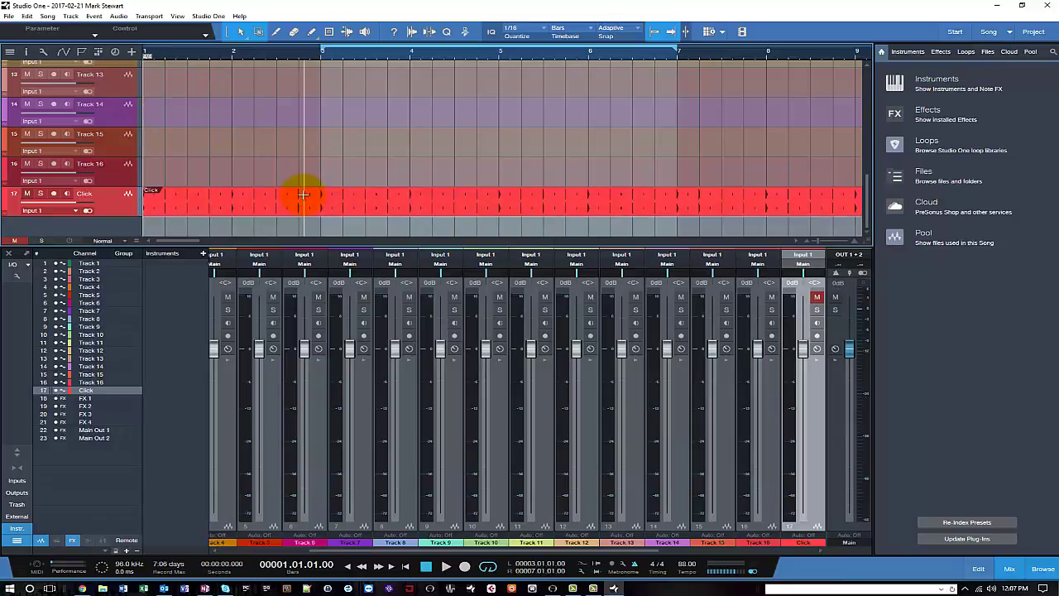
scroll(304, 194, up, 6)
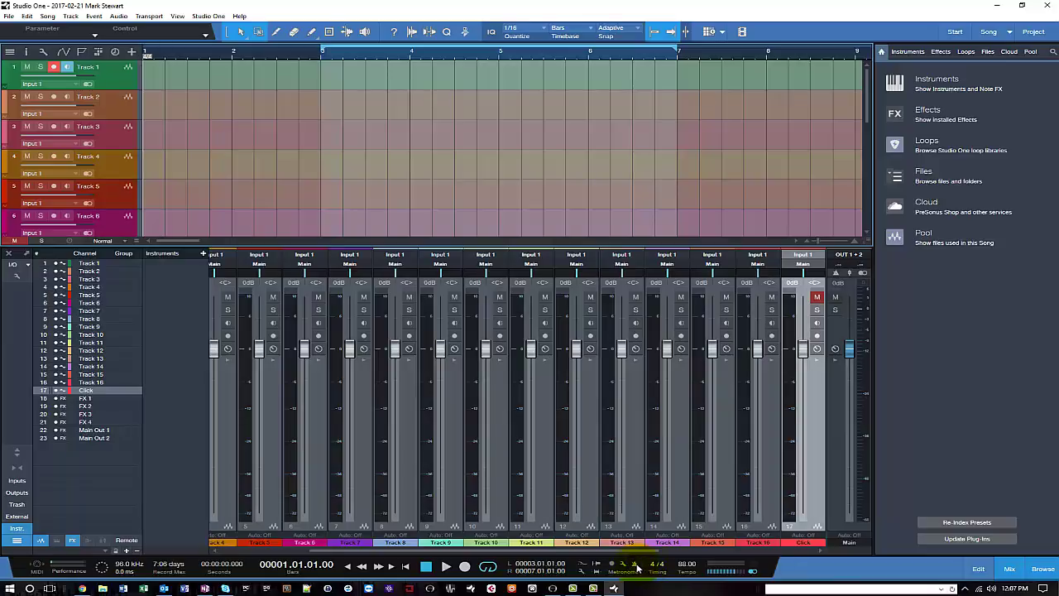
scroll(461, 213, down, 5)
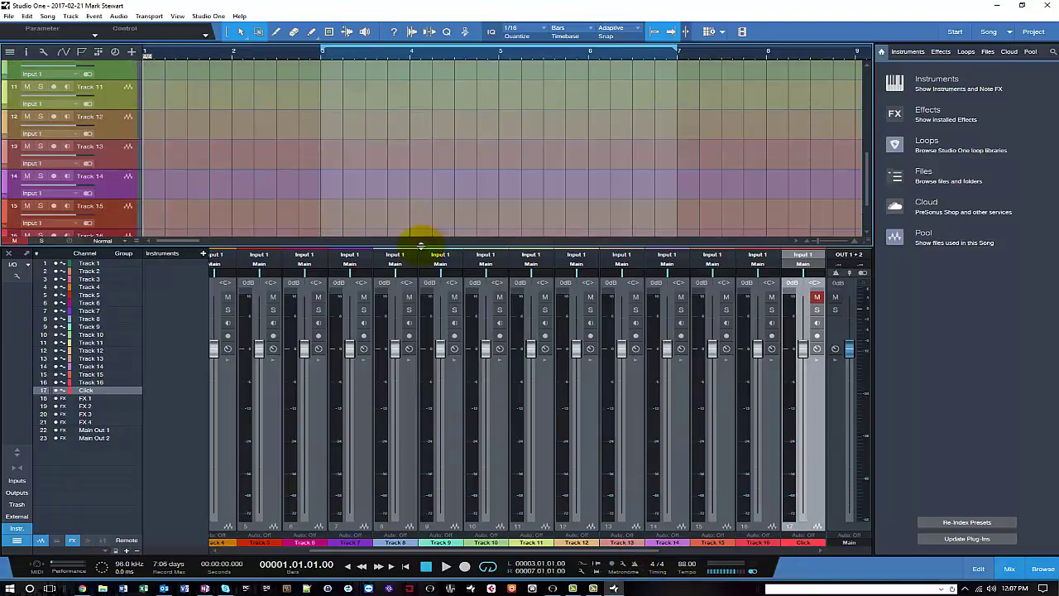
scroll(273, 215, up, 5)
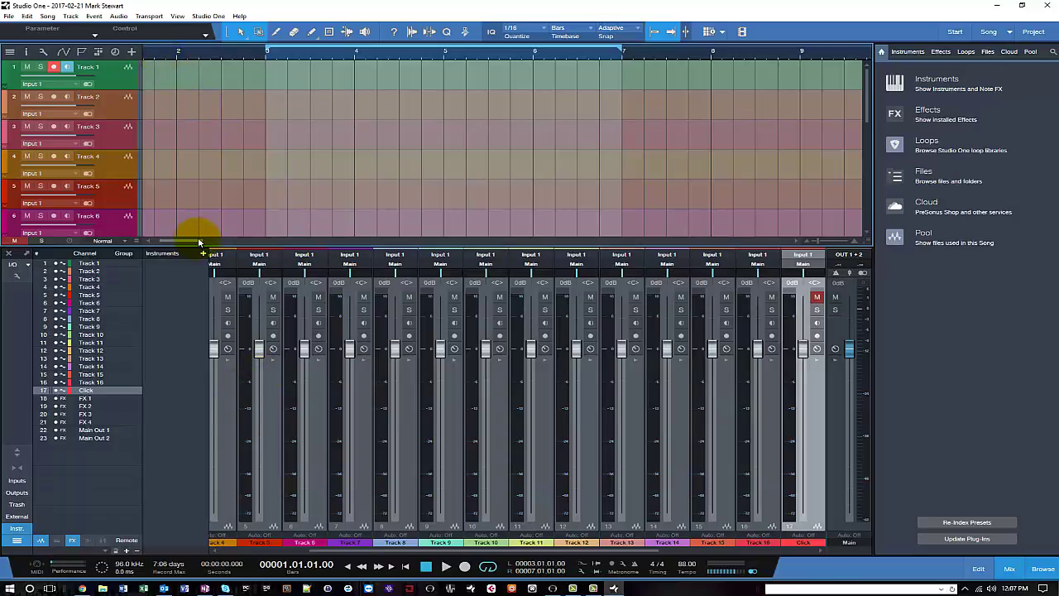
Switch to the ZenTour control panel and review the routing, Mixer 1 and the VMEQ-5 equalizer on linked AFX channels 5 and 6
drag(201, 237, 173, 237)
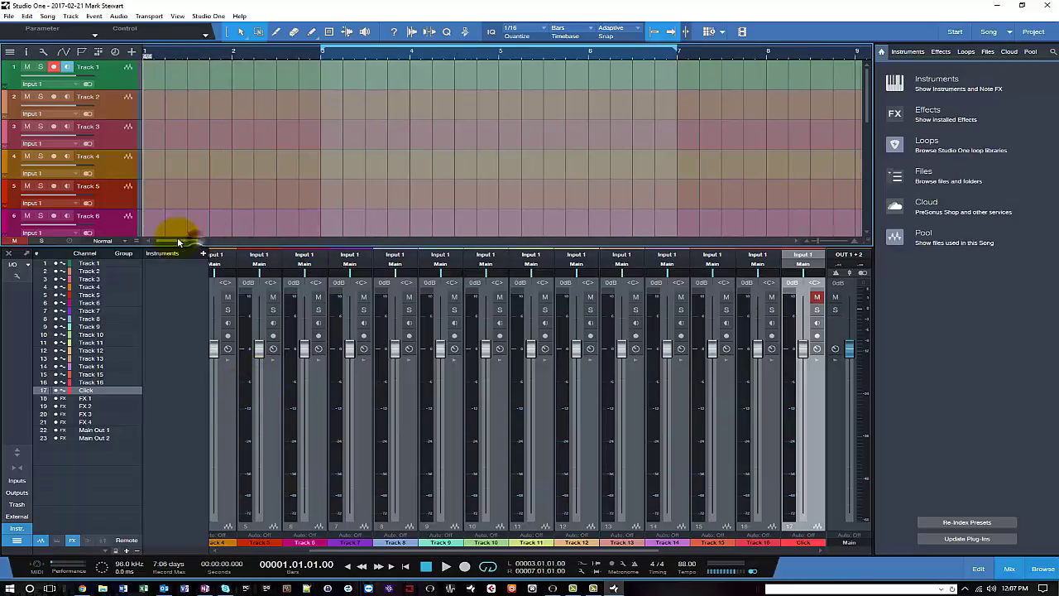
click(554, 588)
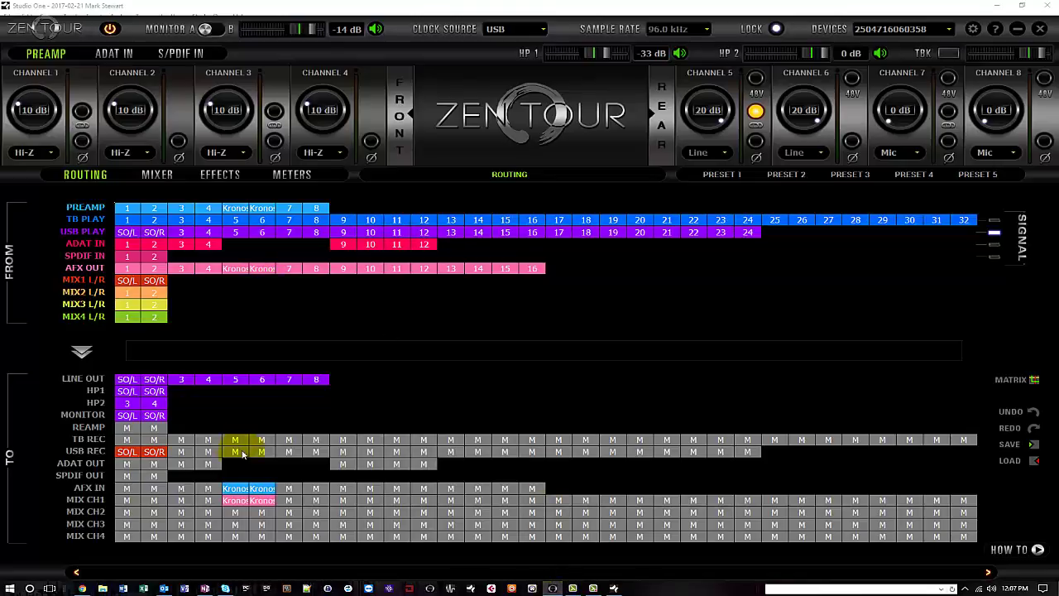
click(156, 174)
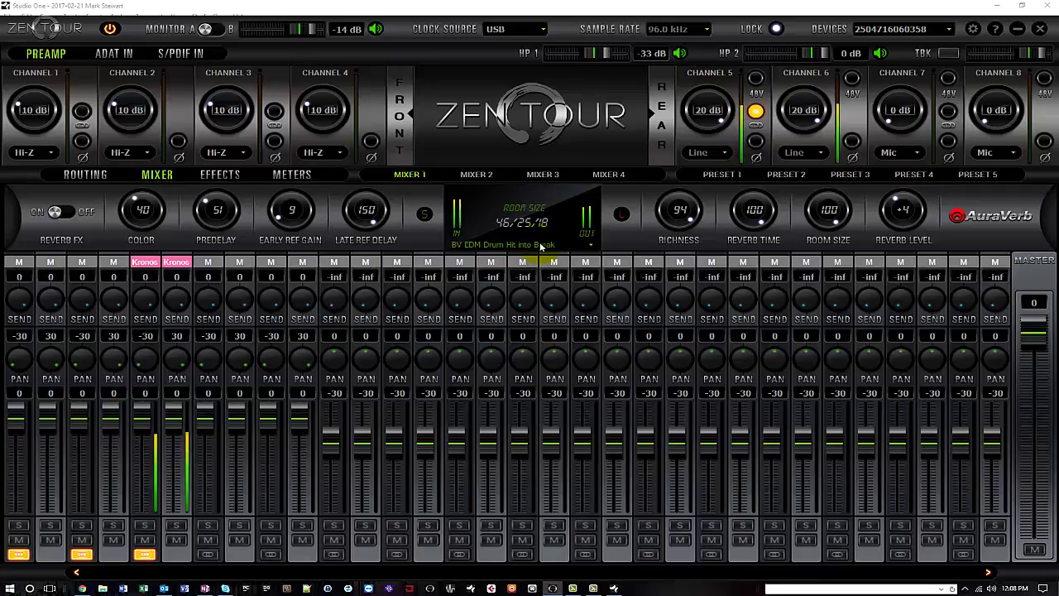
click(220, 174)
click(329, 208)
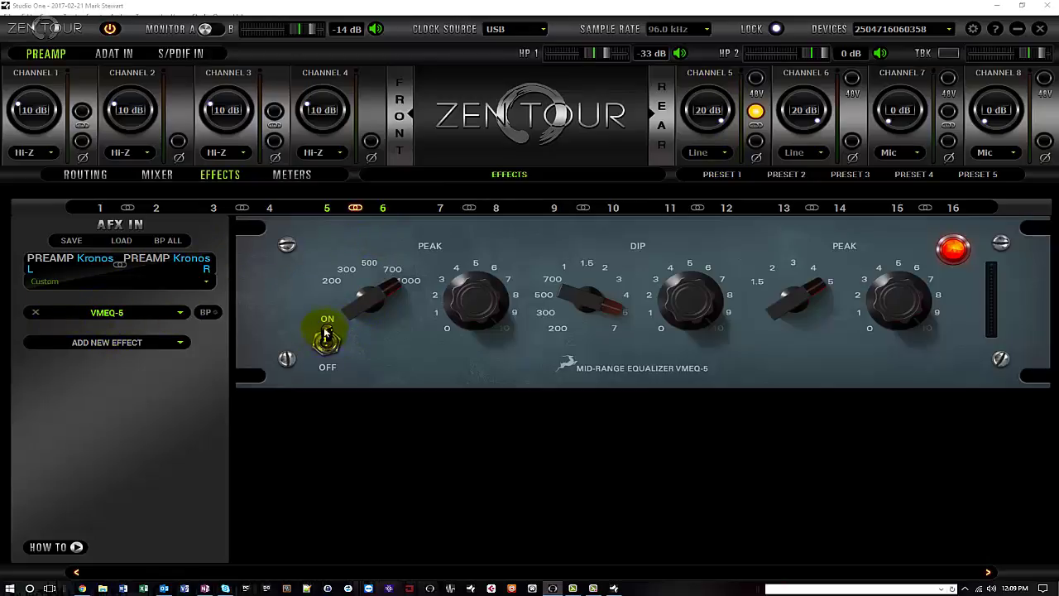
Turn off the AuraVerb Reverb FX in Mixer 1 and go back to the AFX effects of channels 5 and 6
click(157, 174)
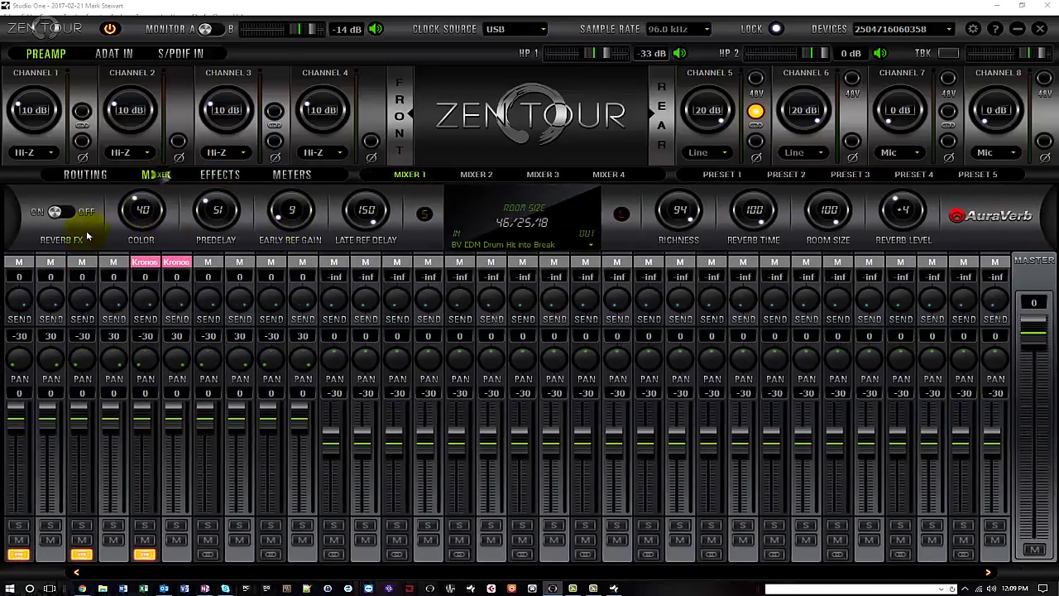
click(58, 212)
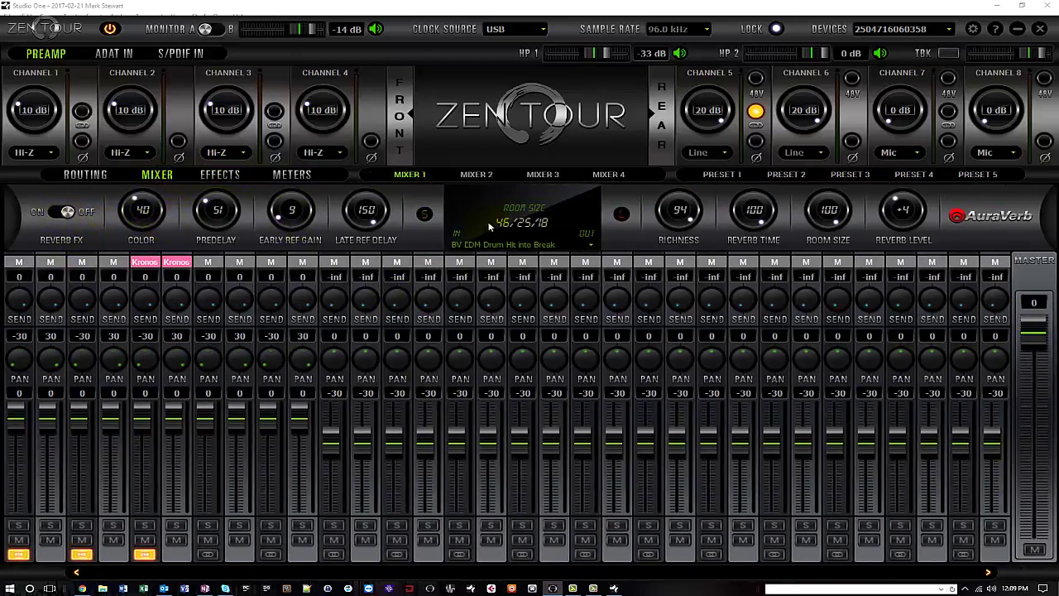
click(221, 175)
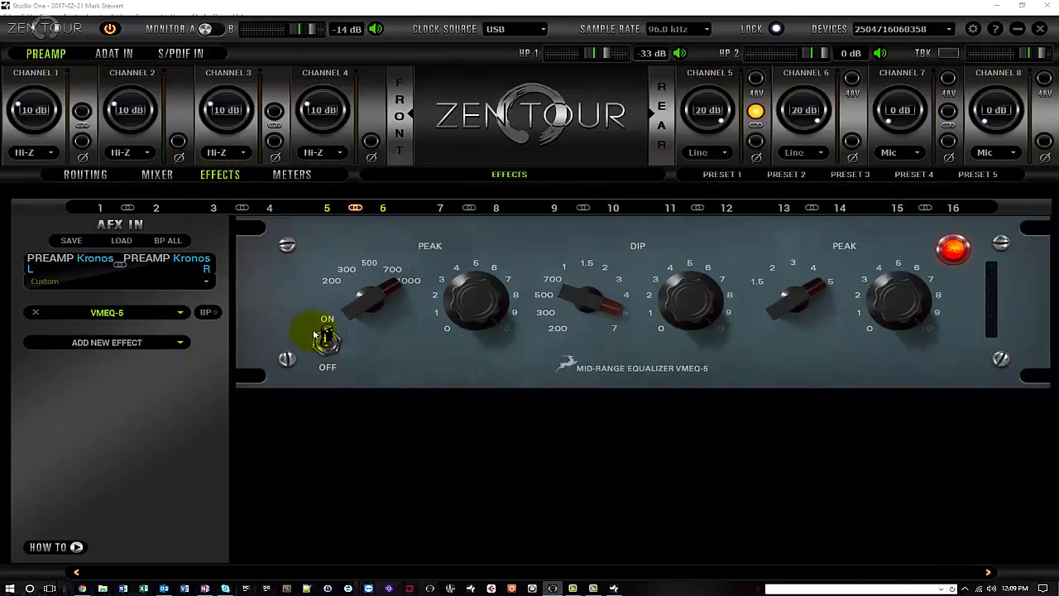
Compare the Kronos signal with the VMEQ-5 equalizer switched off and on, leaving the equalizer on
click(316, 336)
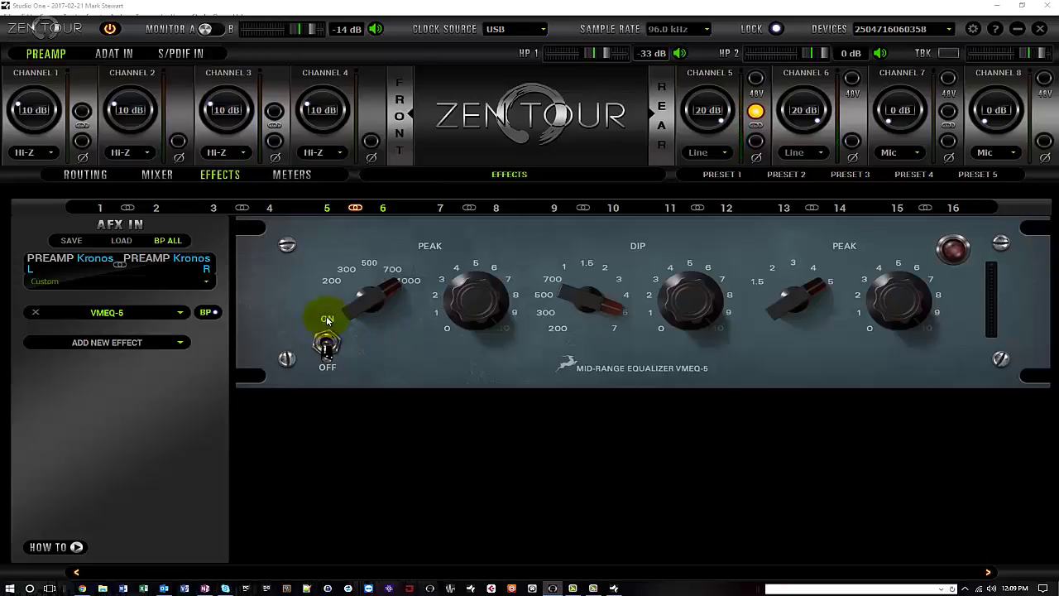
click(326, 344)
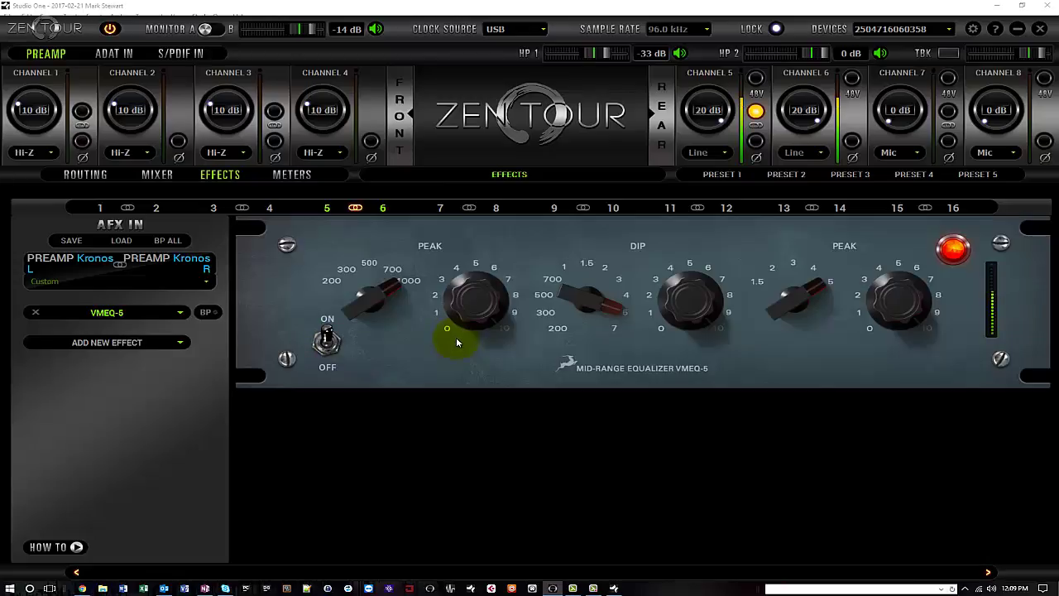
drag(336, 366, 335, 367)
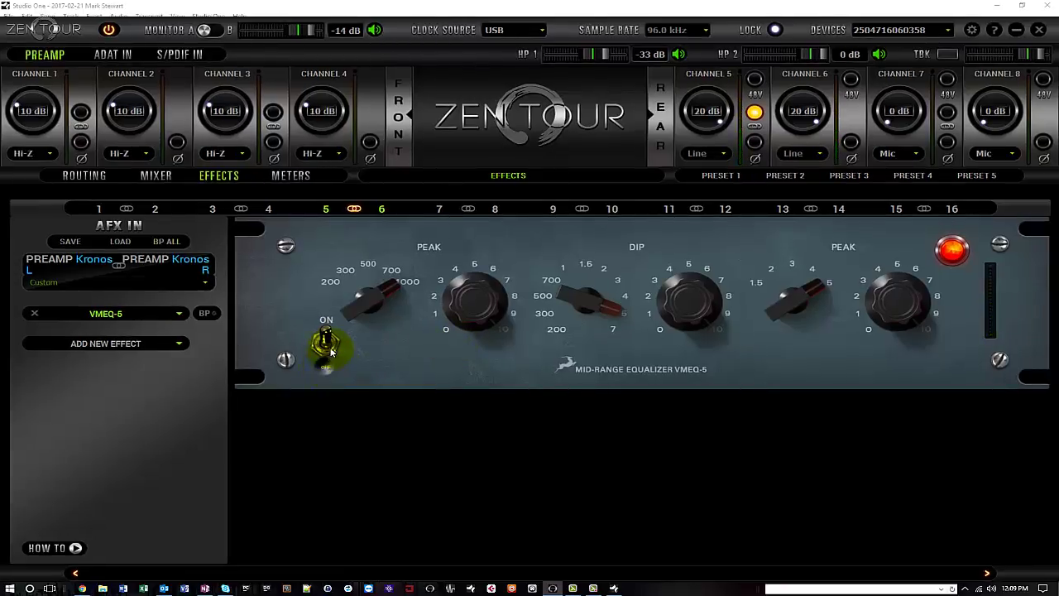
click(331, 351)
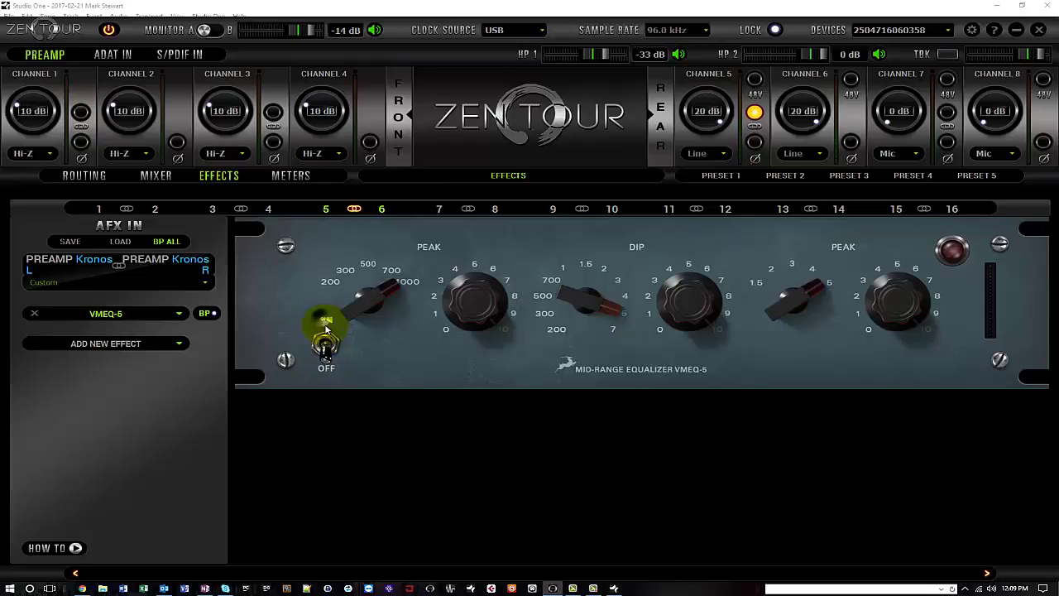
click(325, 335)
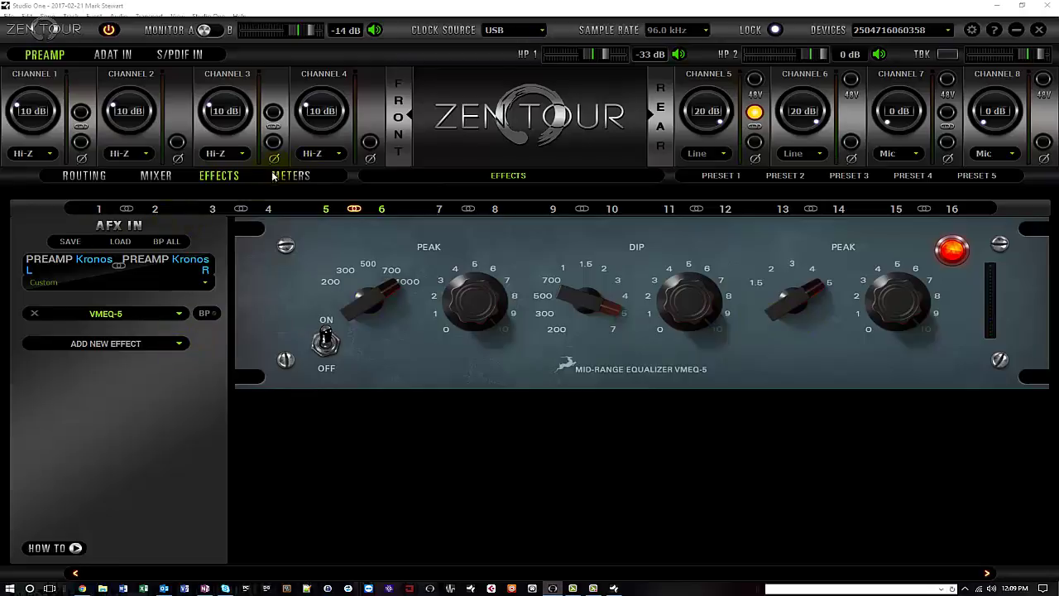
Turn the AuraVerb Reverb FX back on in Mixer 1 and switch to Studio One
click(163, 176)
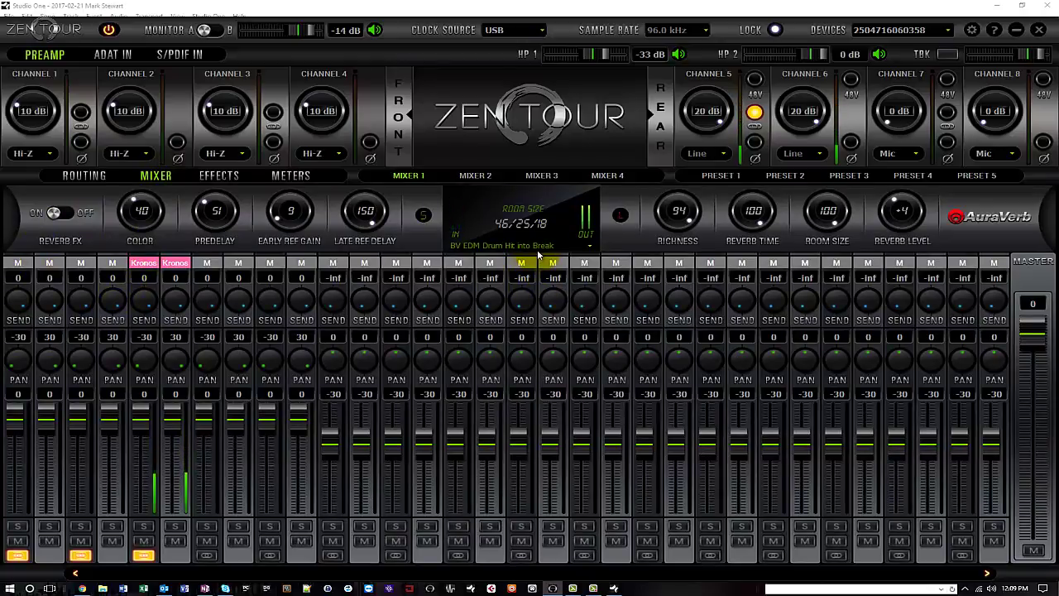
click(613, 588)
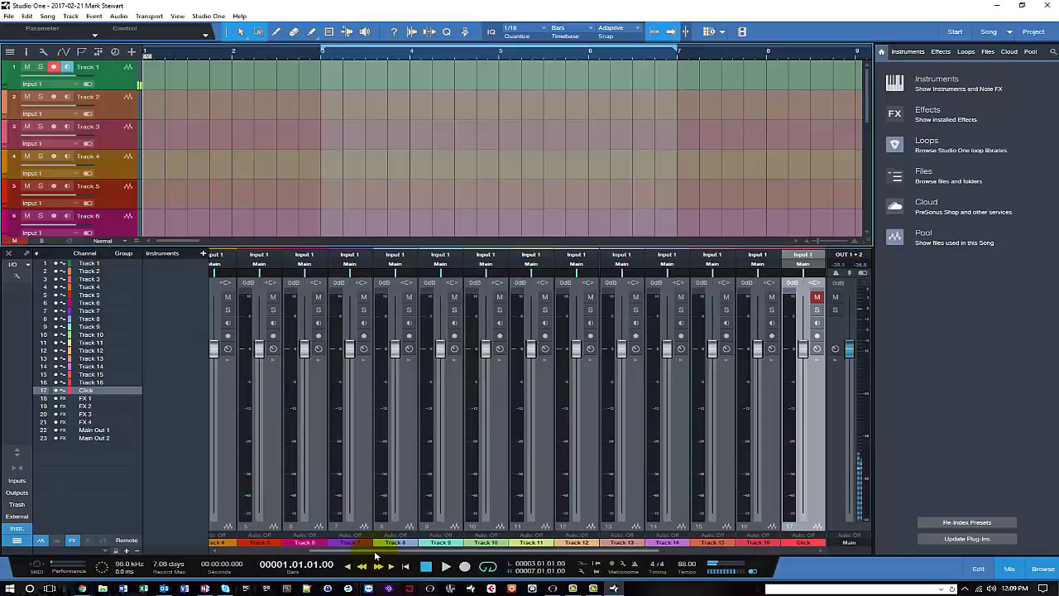
Try recording a short take on Track 1 from bar 1, and undo it
drag(378, 551, 260, 555)
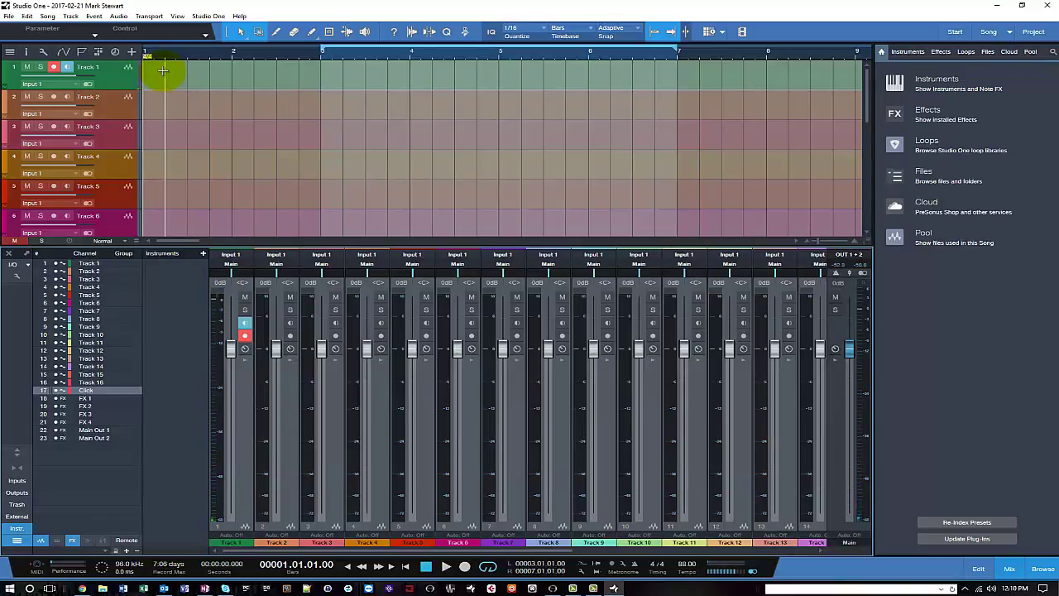
key(KP_Multiply)
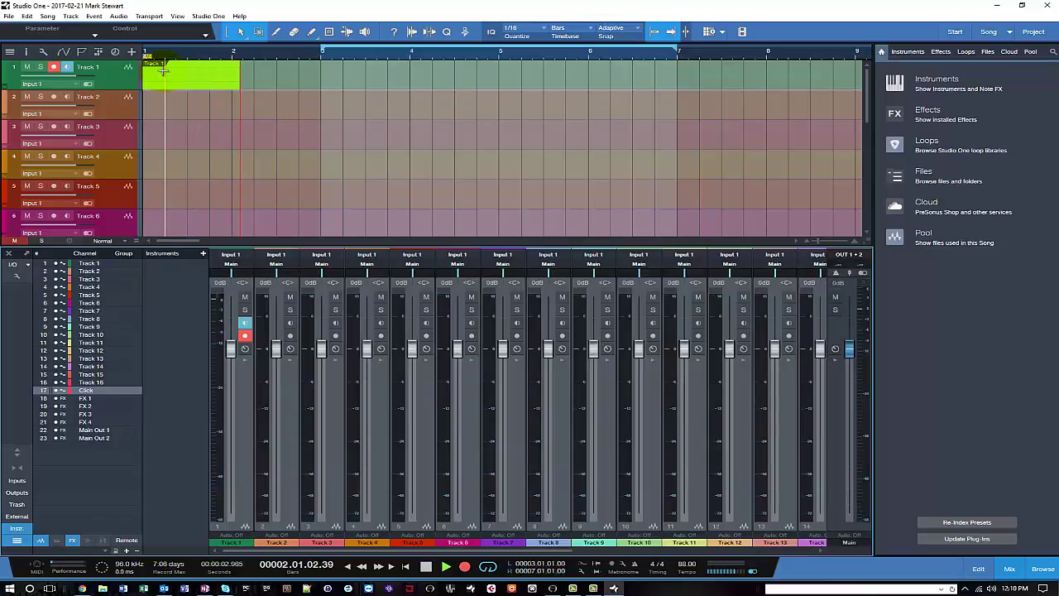
key(space)
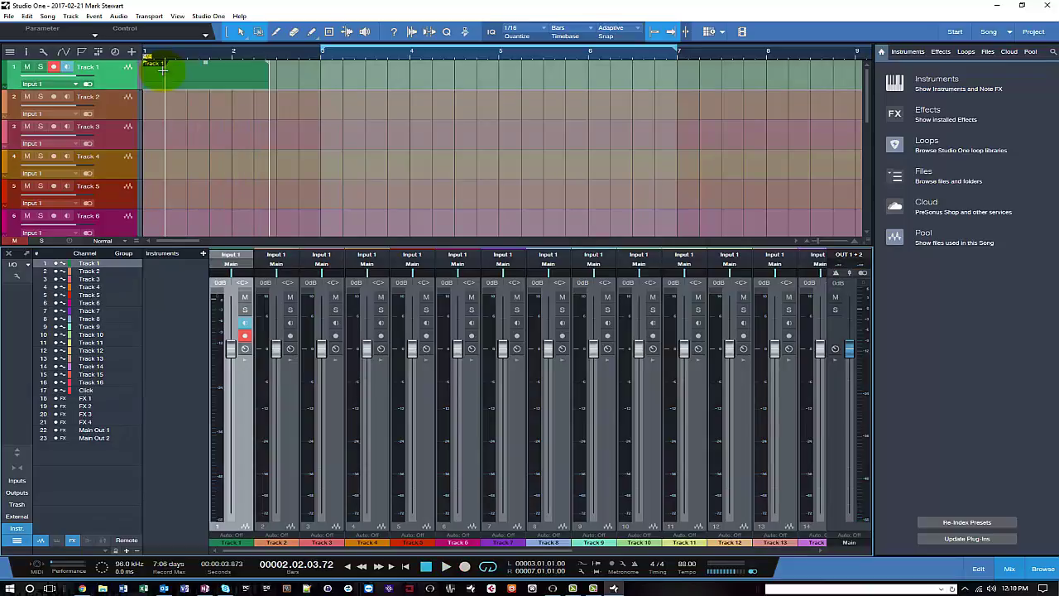
key(ctrl+z)
Try another recording on Track 1 from bar 1 with the Click track unmuted, and delete the recorded event
key(comma)
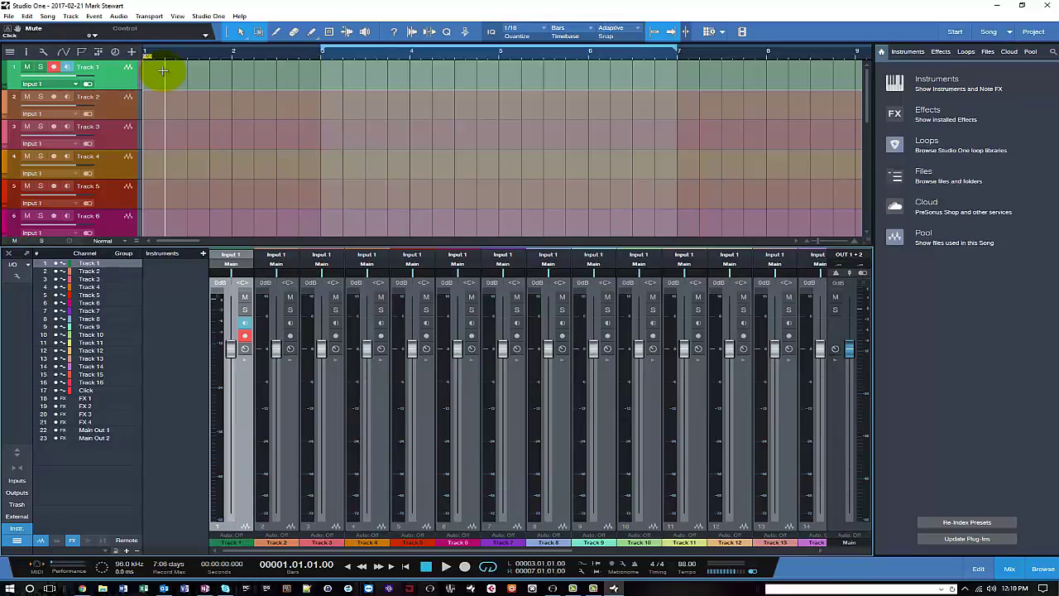
key(KP_Multiply)
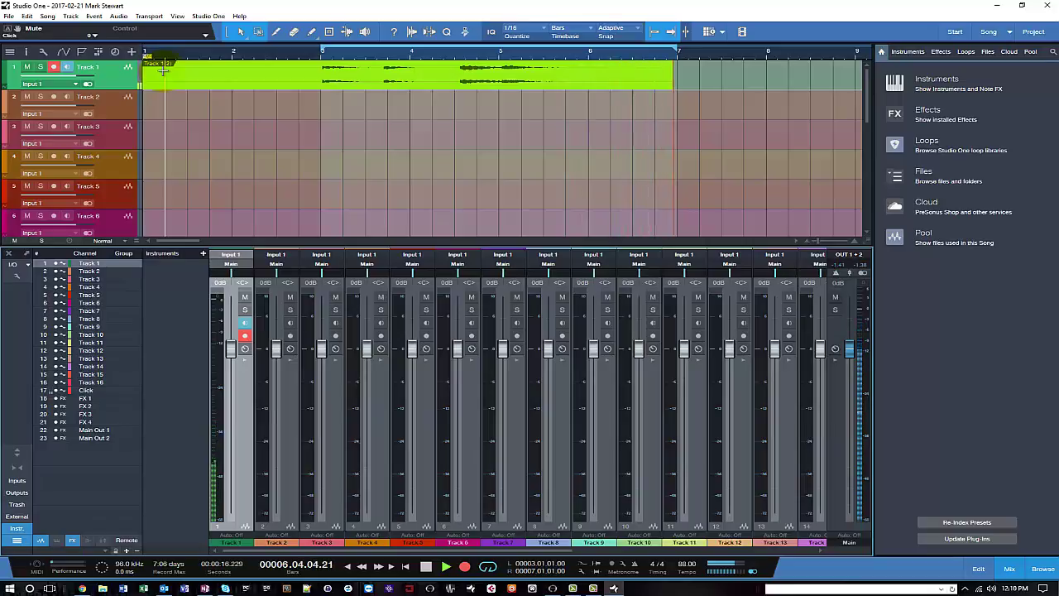
key(space)
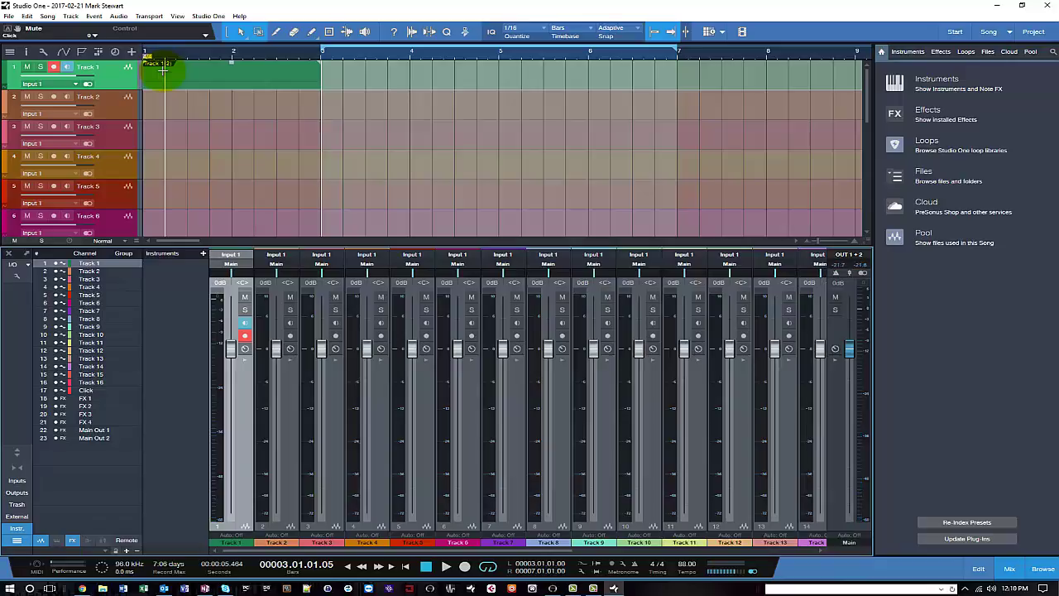
click(193, 85)
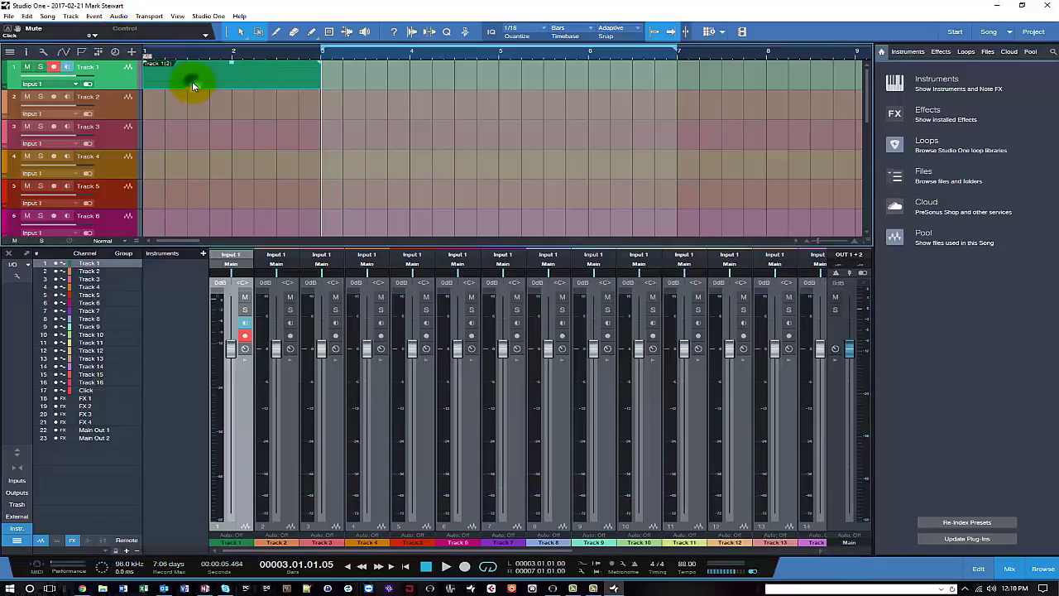
key(Delete)
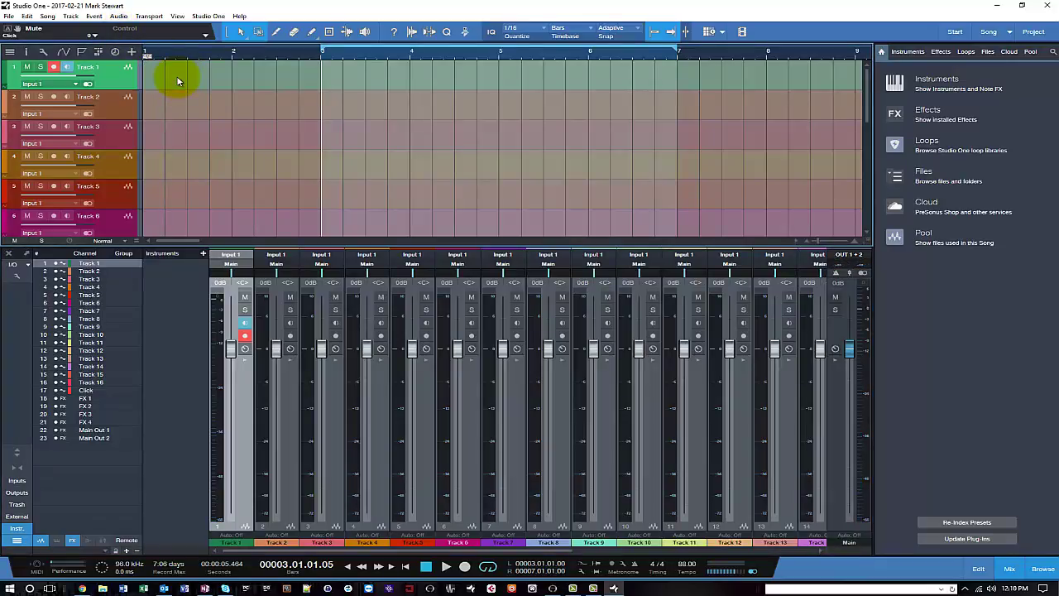
Record a new take on Track 1 through the end of bar 6 and play it back
key(KP_Multiply)
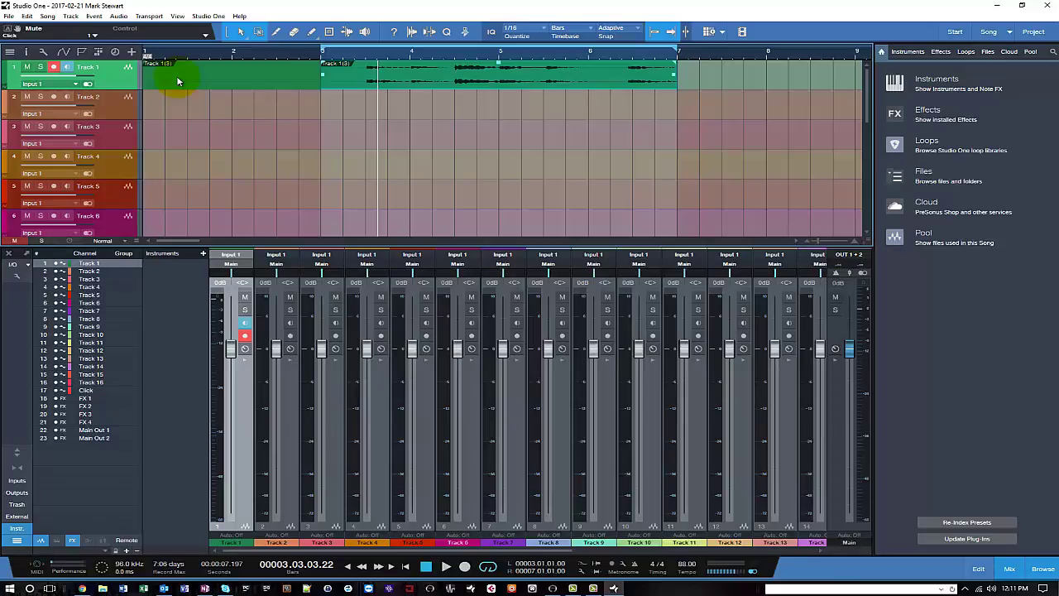
key(space)
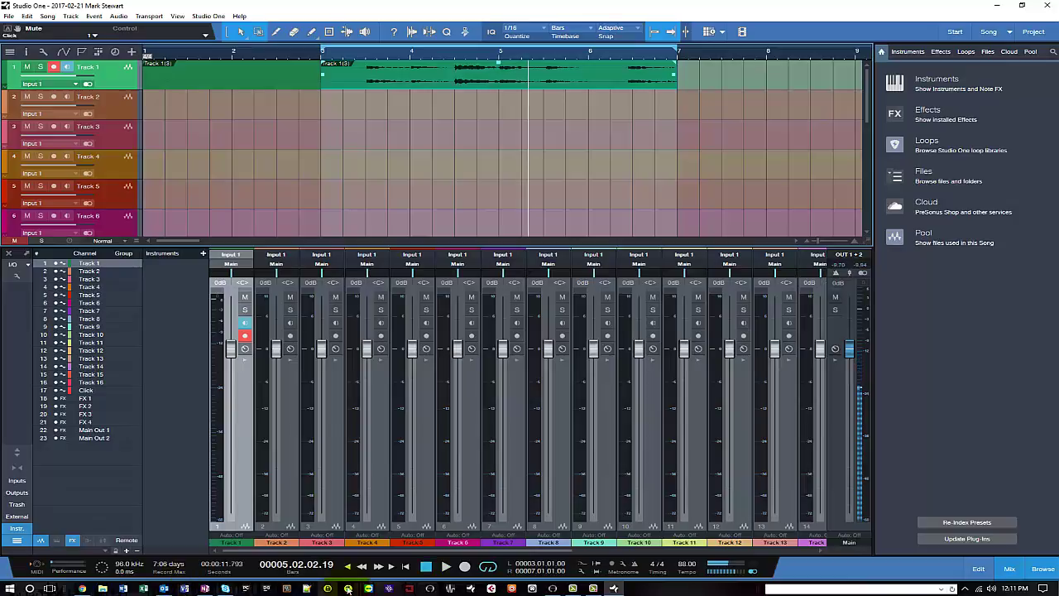
Switch to the ZenTour control panel, turn off the Reverb FX in Mixer 1, and minimize the Studio One window
click(550, 586)
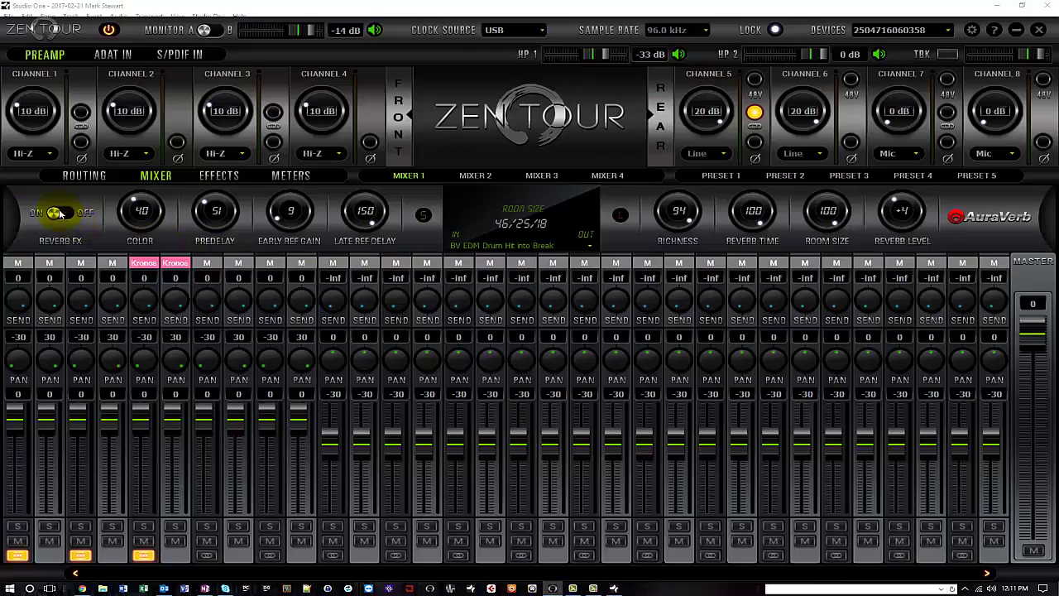
click(997, 5)
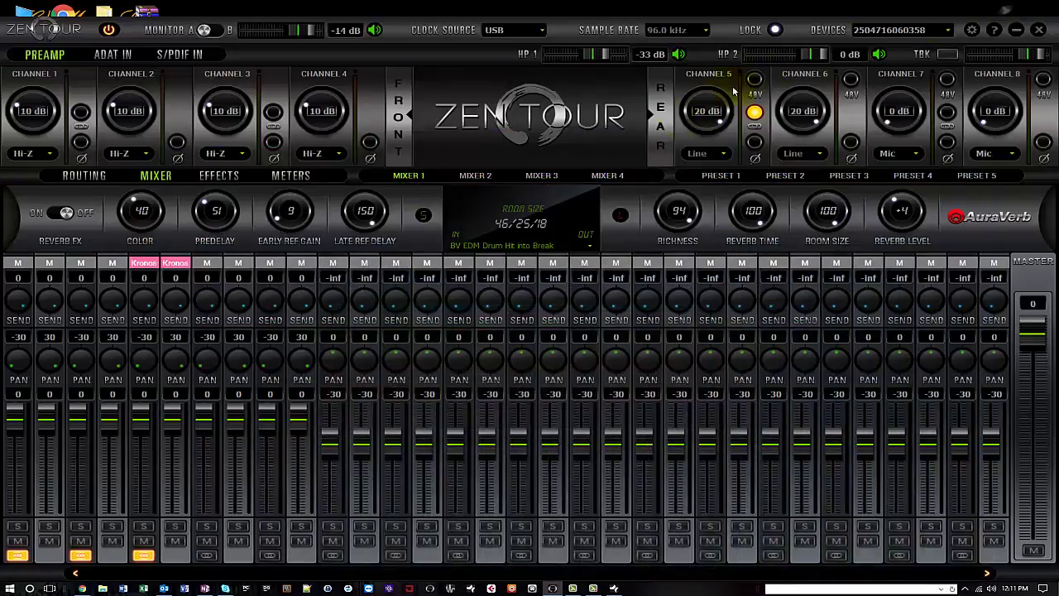
Return to Studio One, play the Track 1 take while checking the mixer channels and main output level, and stop playback
click(613, 589)
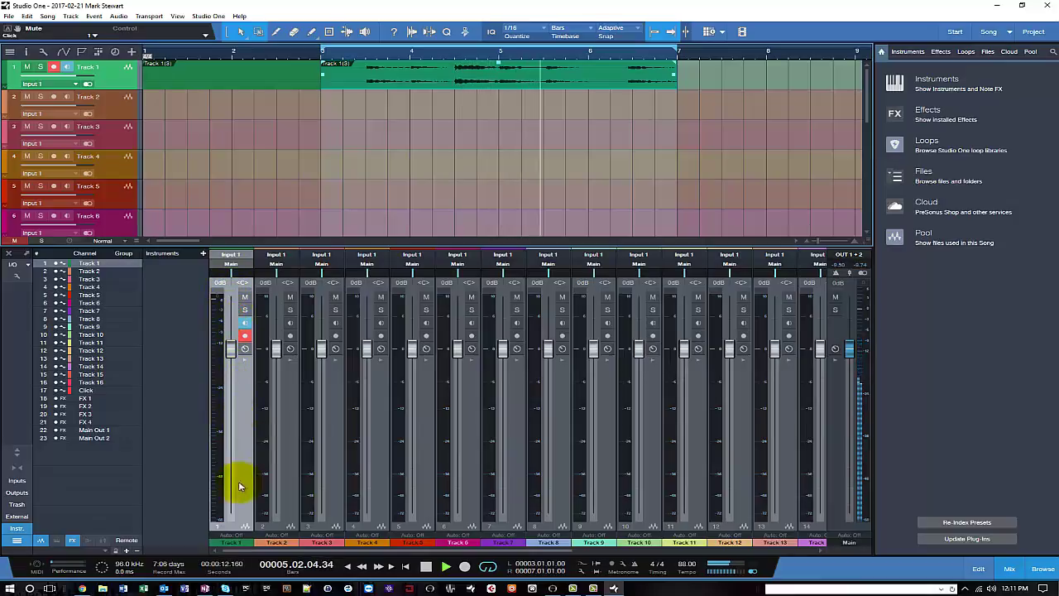
drag(451, 551, 709, 543)
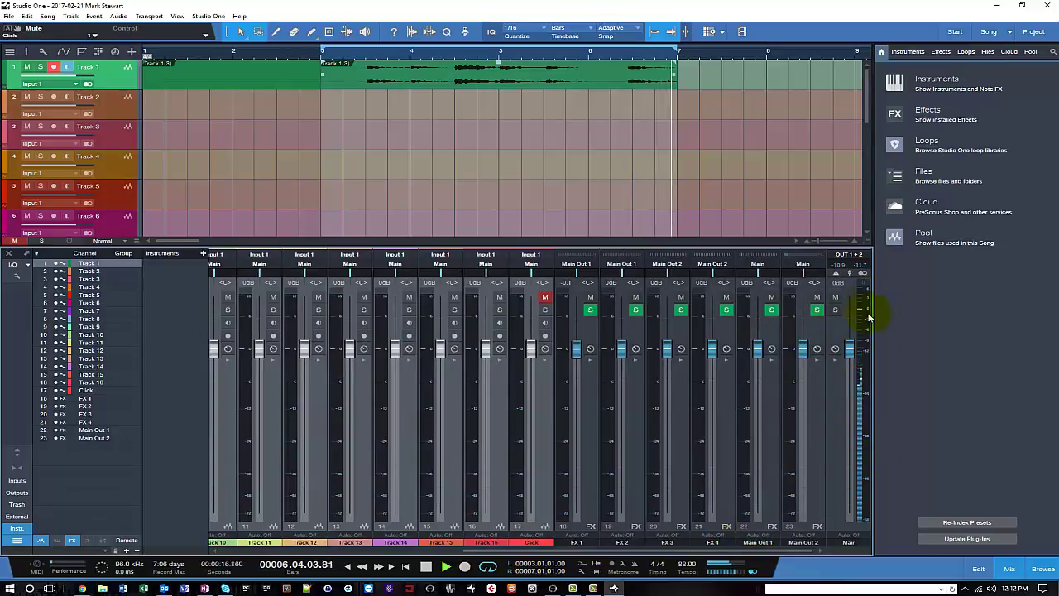
drag(587, 550, 329, 552)
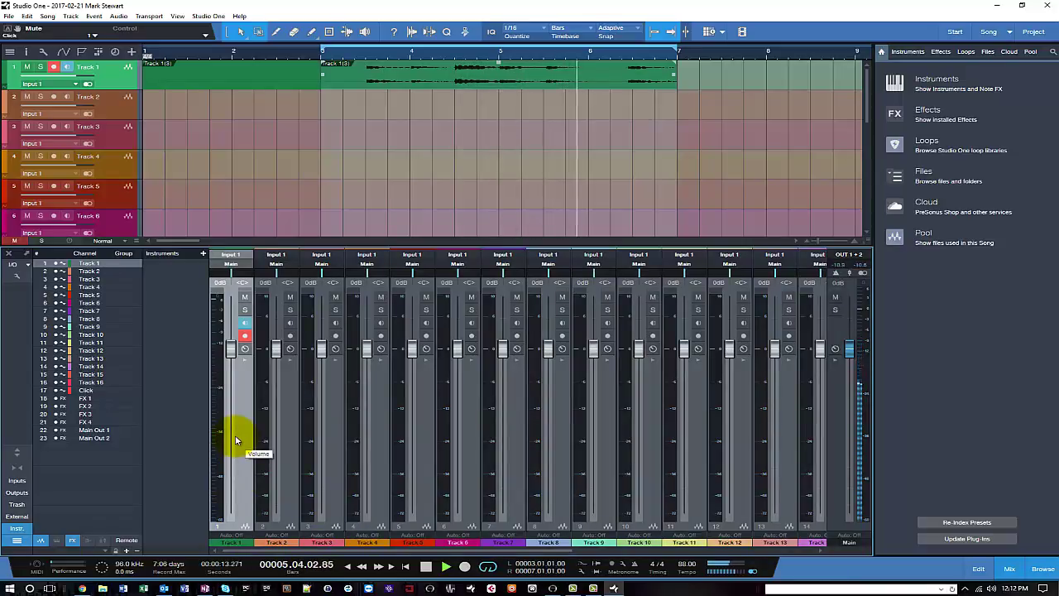
key(space)
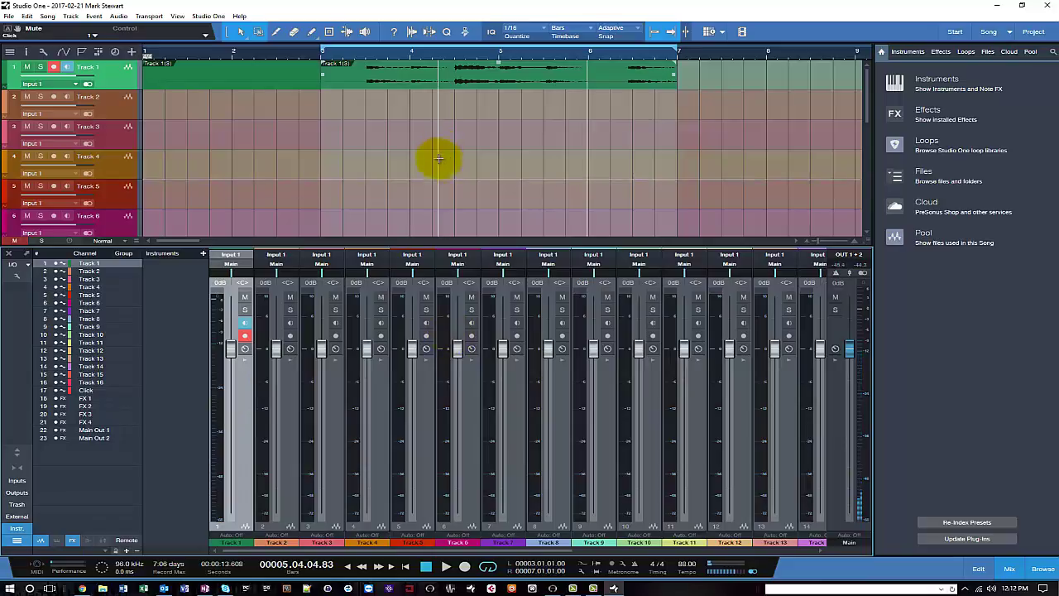
Keep Track 2 on Input 1, arm it for recording, and disarm Track 1
click(118, 119)
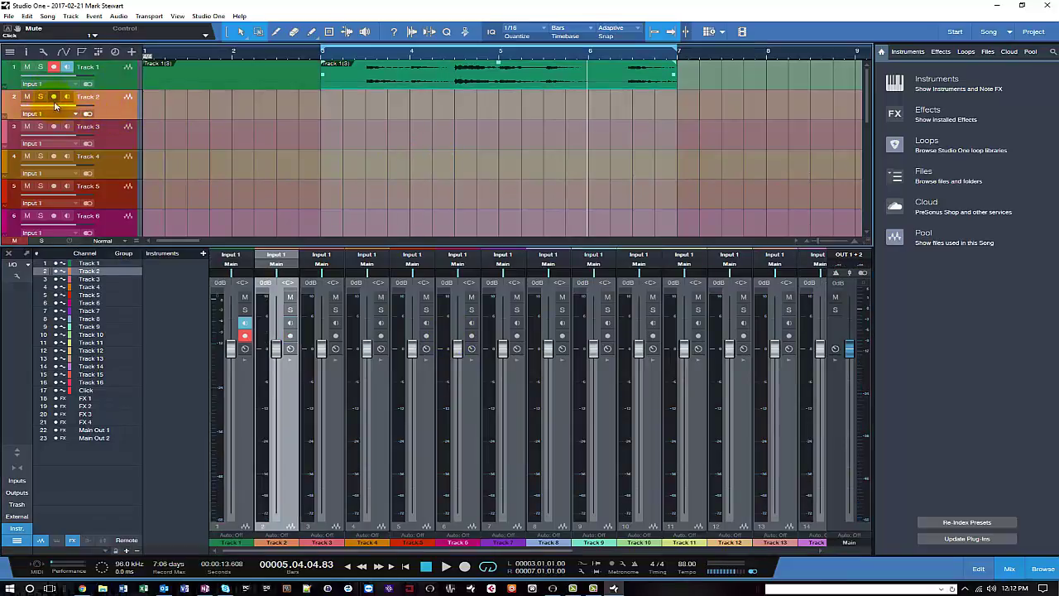
click(290, 256)
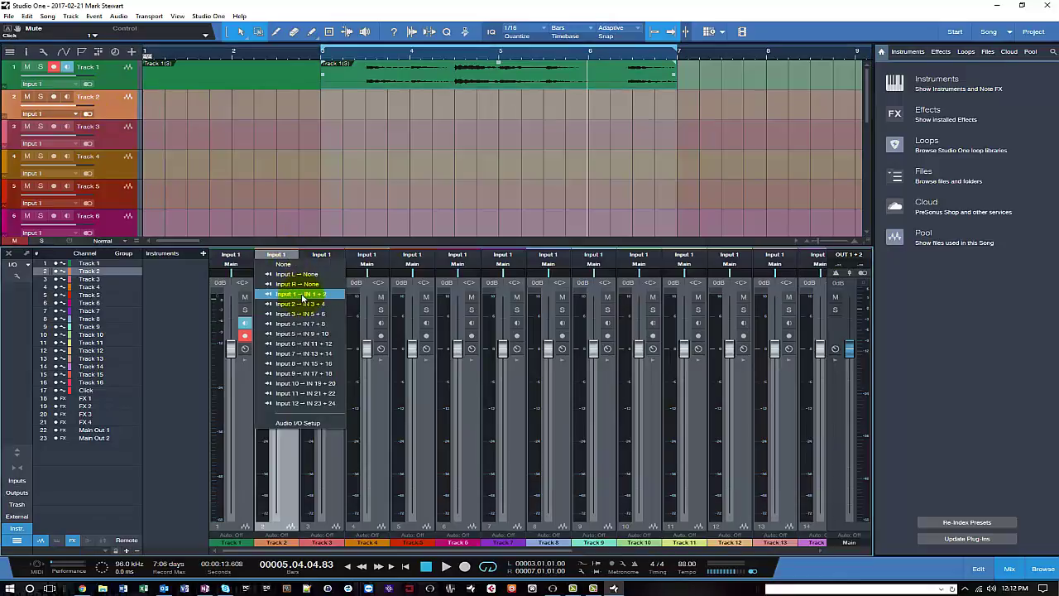
click(283, 186)
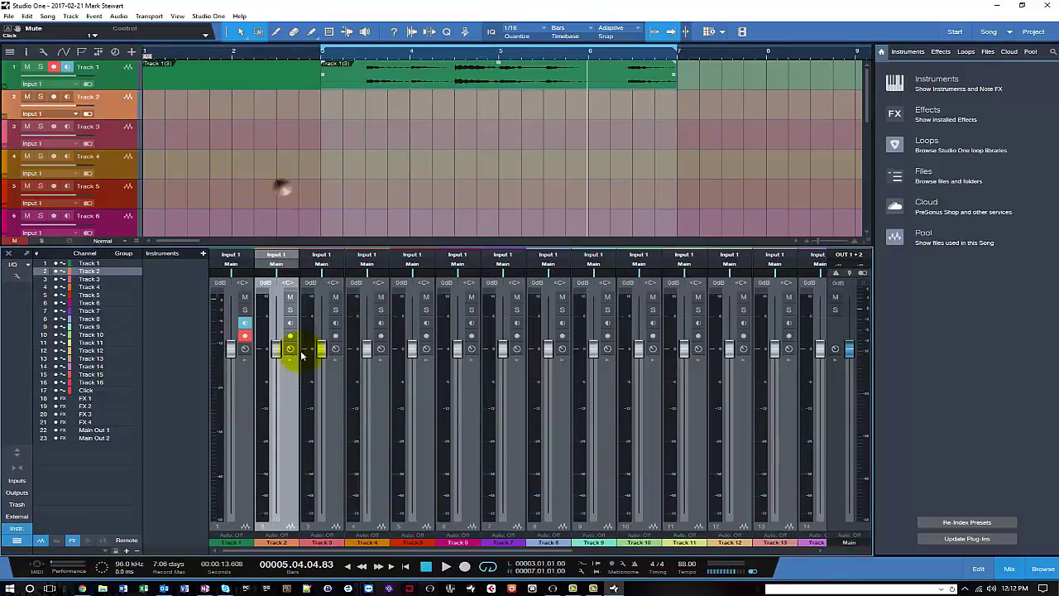
click(290, 335)
click(244, 335)
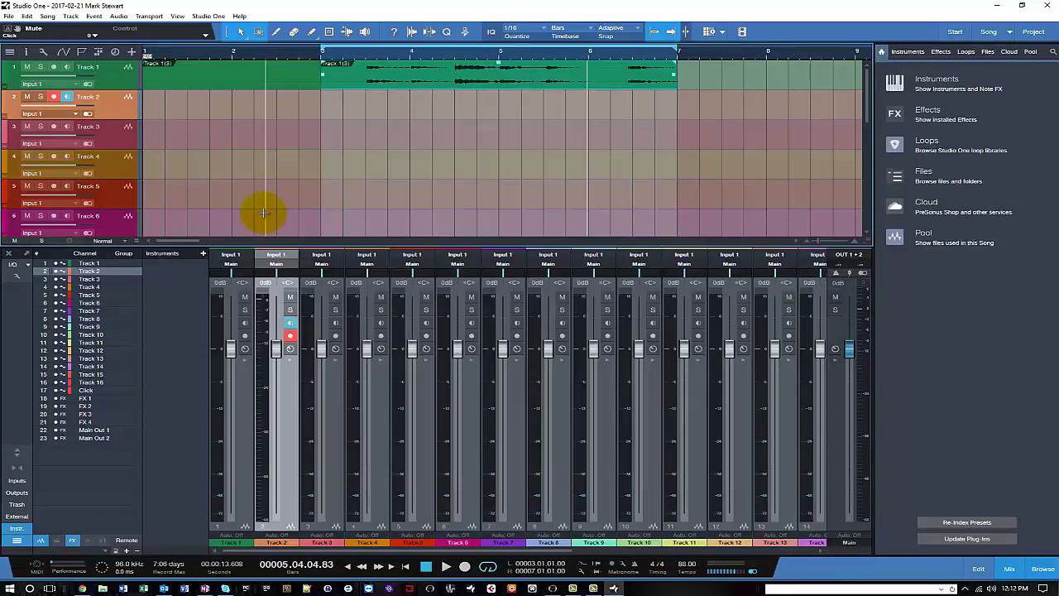
Record a take on Track 2 in the bar 3 to 7 loop with Track 1 muted, moving the ZenTour panel out of view
key(KP_Multiply)
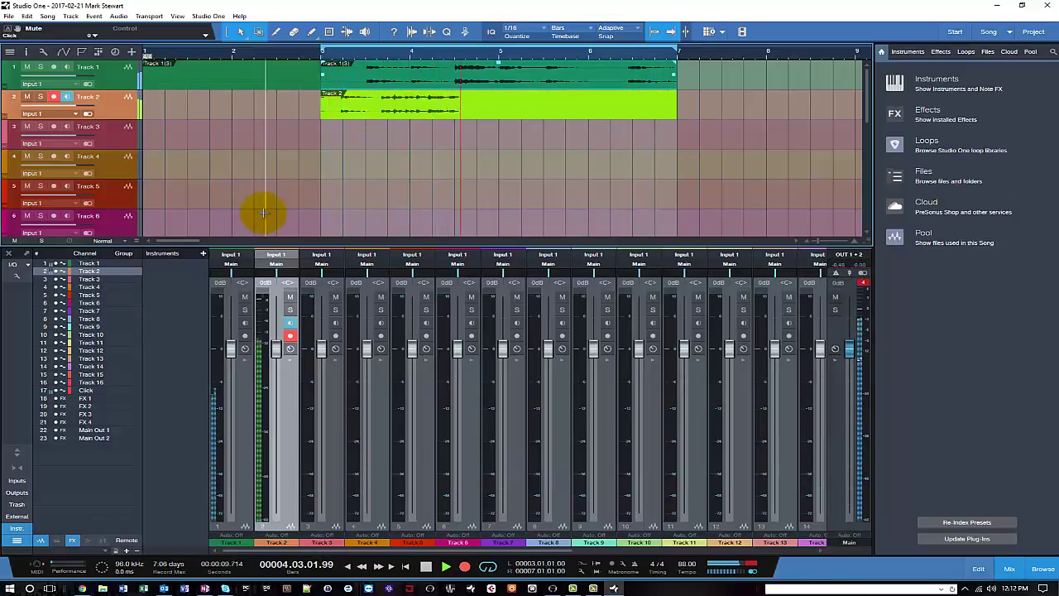
click(27, 66)
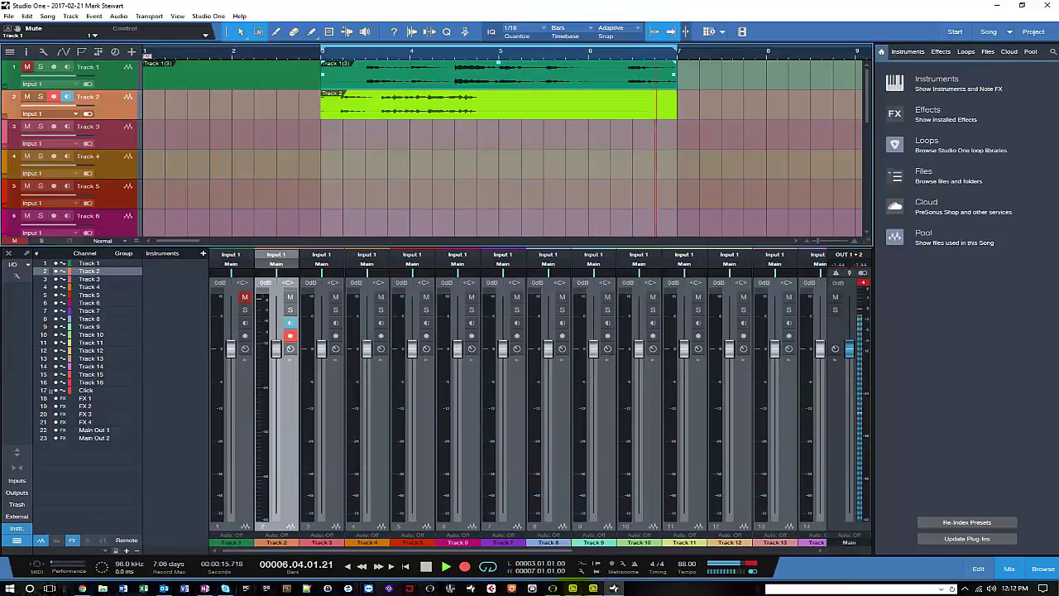
click(553, 589)
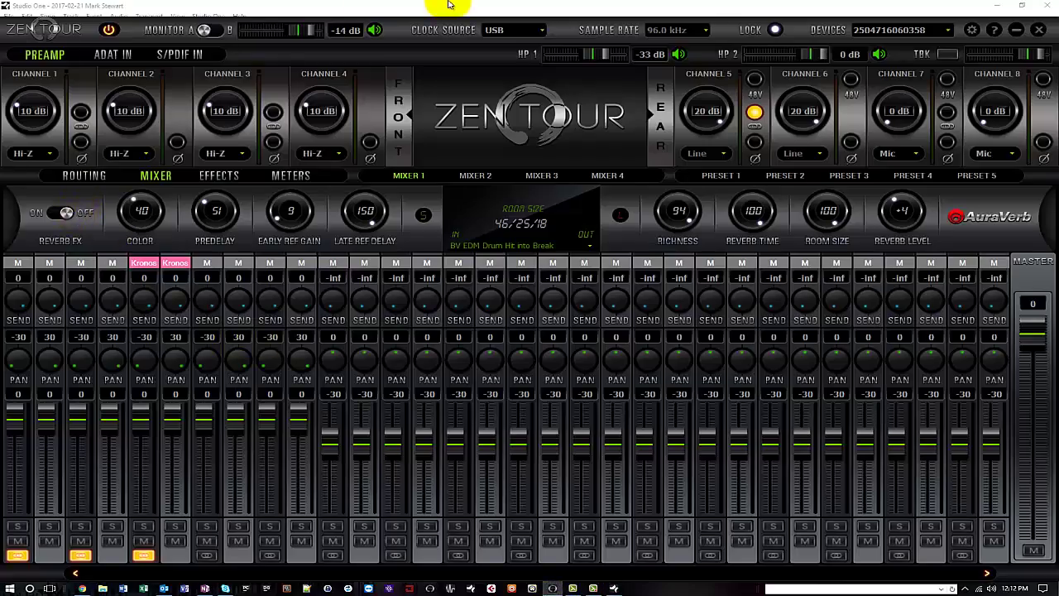
drag(413, 33, 1058, 232)
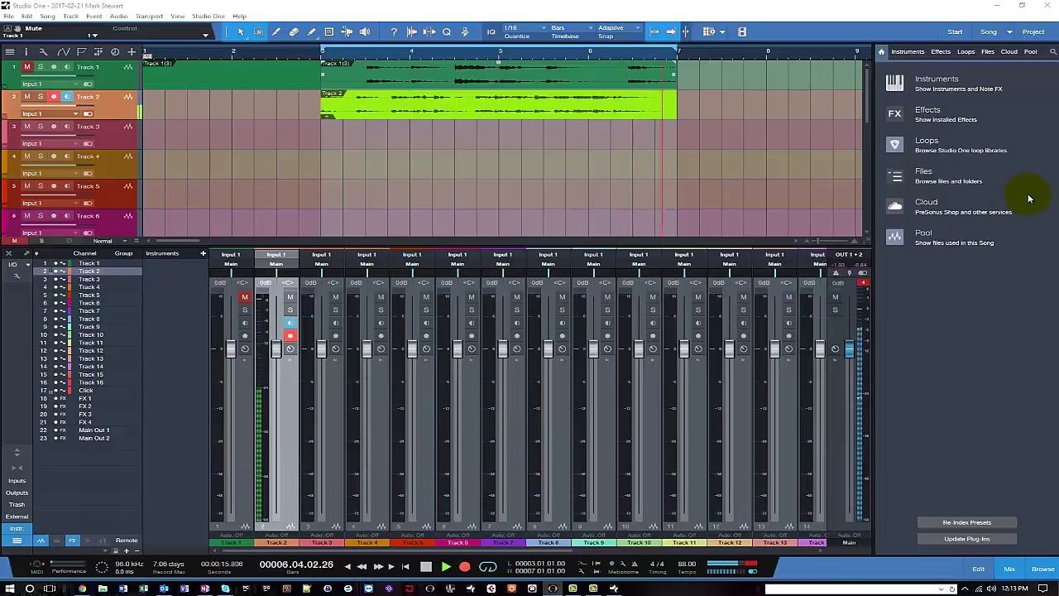
key(space)
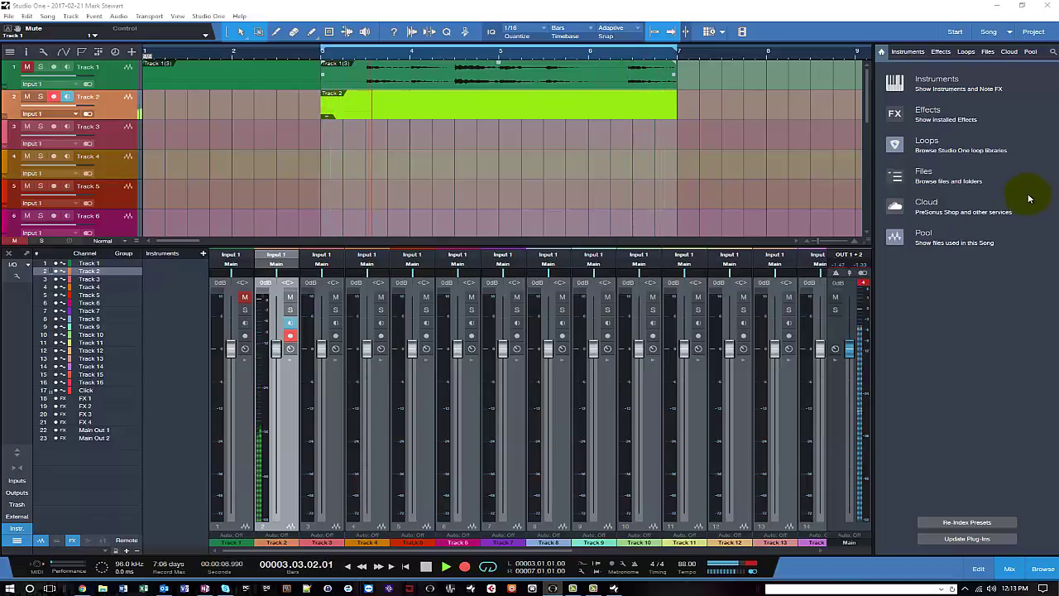
key(space)
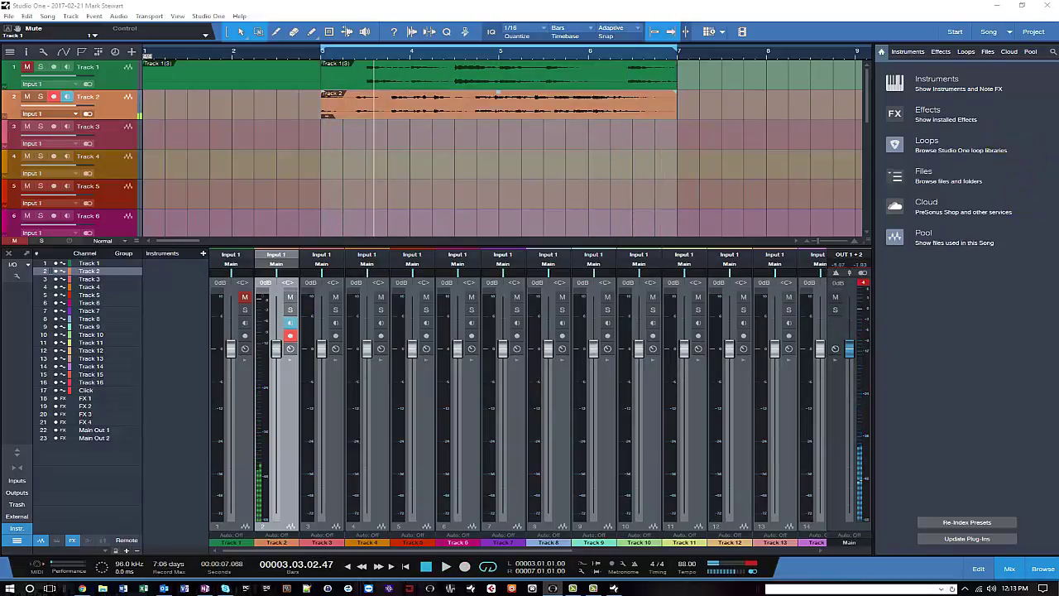
Bring back the ZenTour panel, turn off the Mixer 1 Reverb FX, and return to Studio One with the playback cursor just before bar 3
drag(1058, 103, 434, 16)
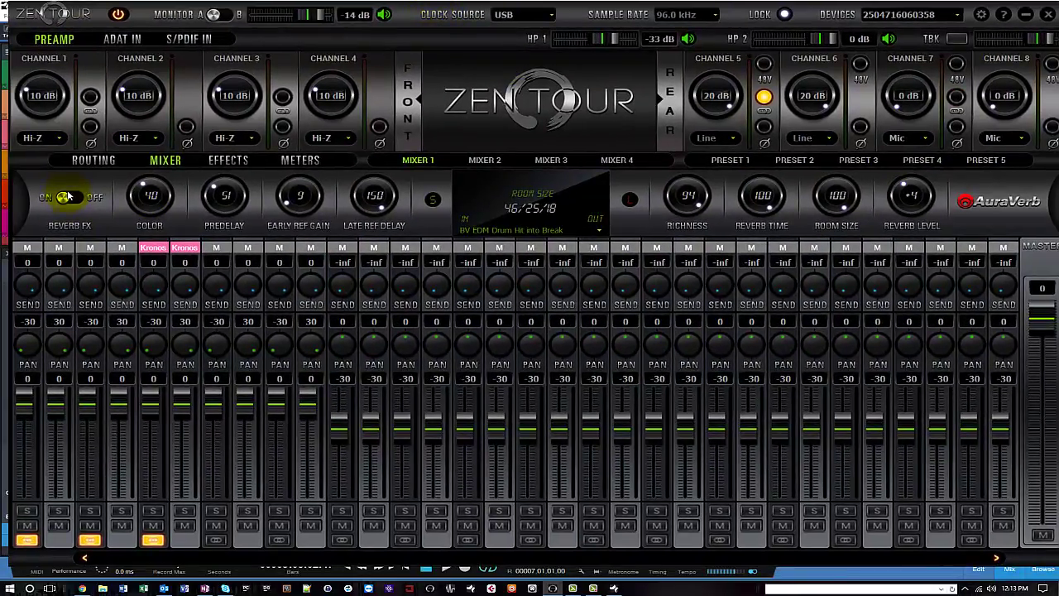
click(1025, 18)
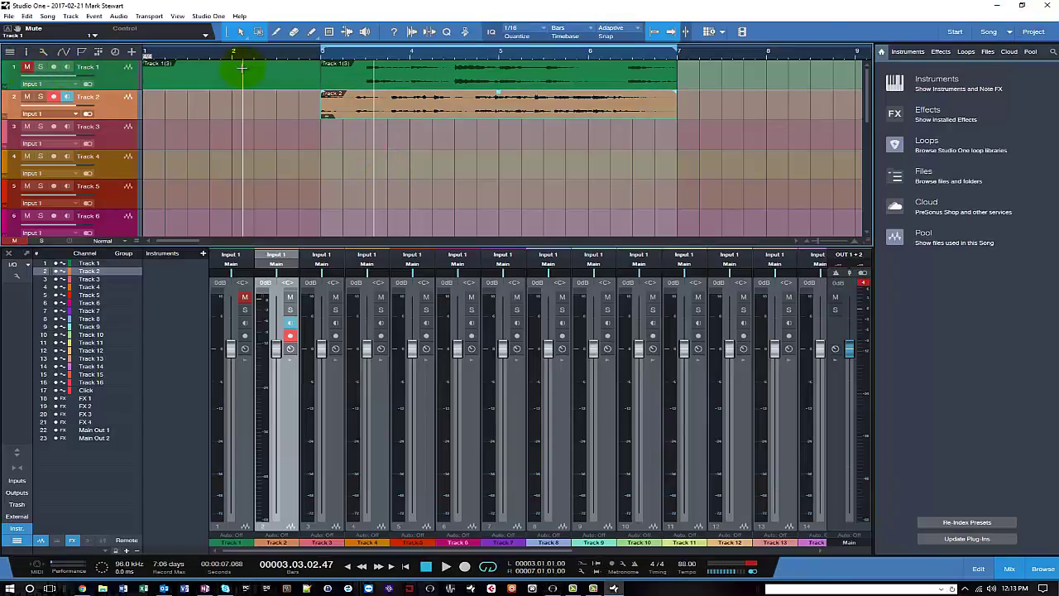
click(319, 56)
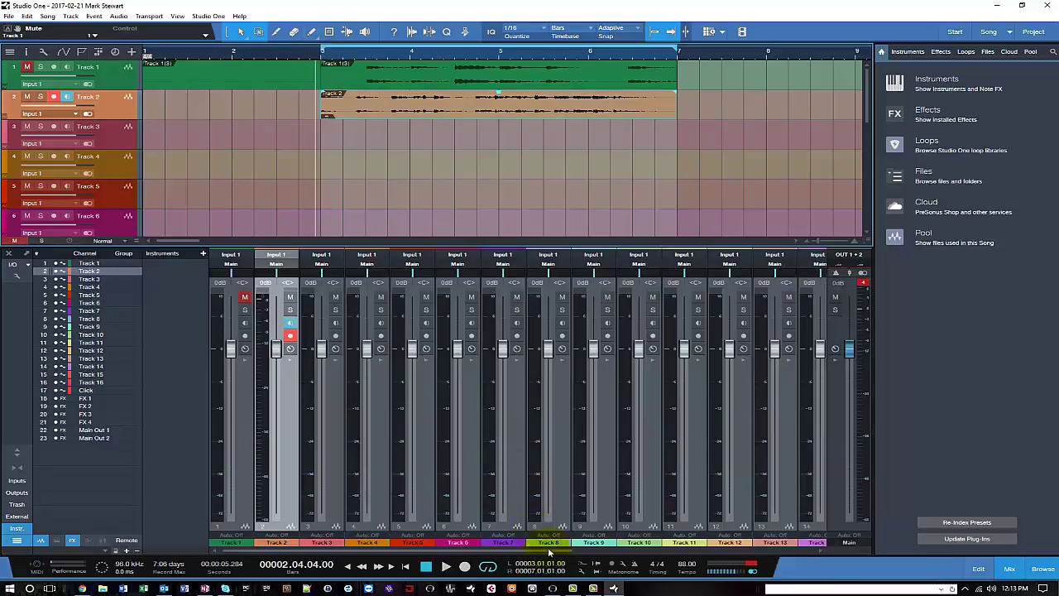
click(553, 587)
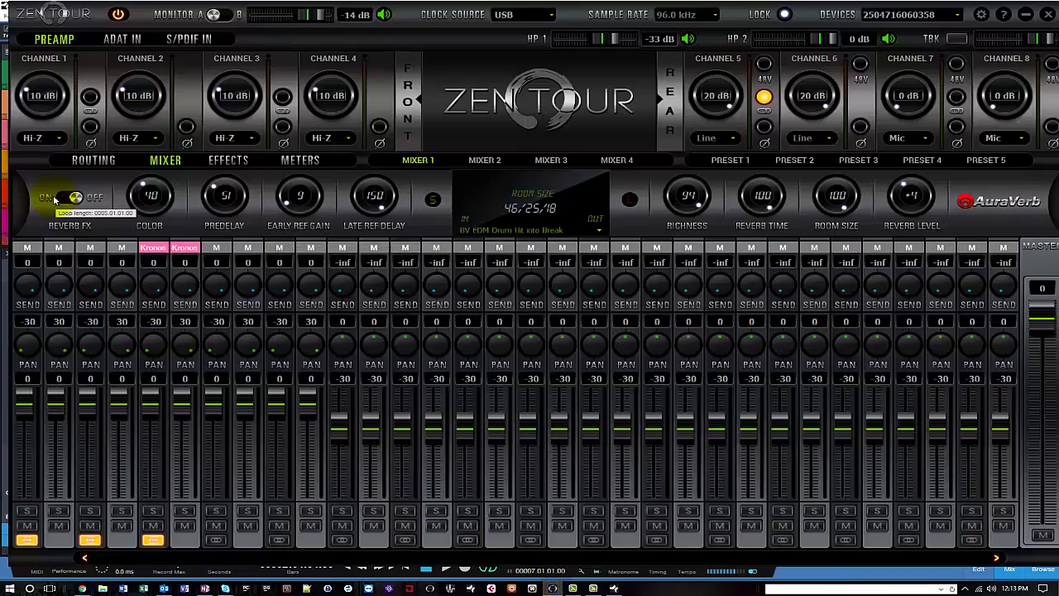
click(1026, 16)
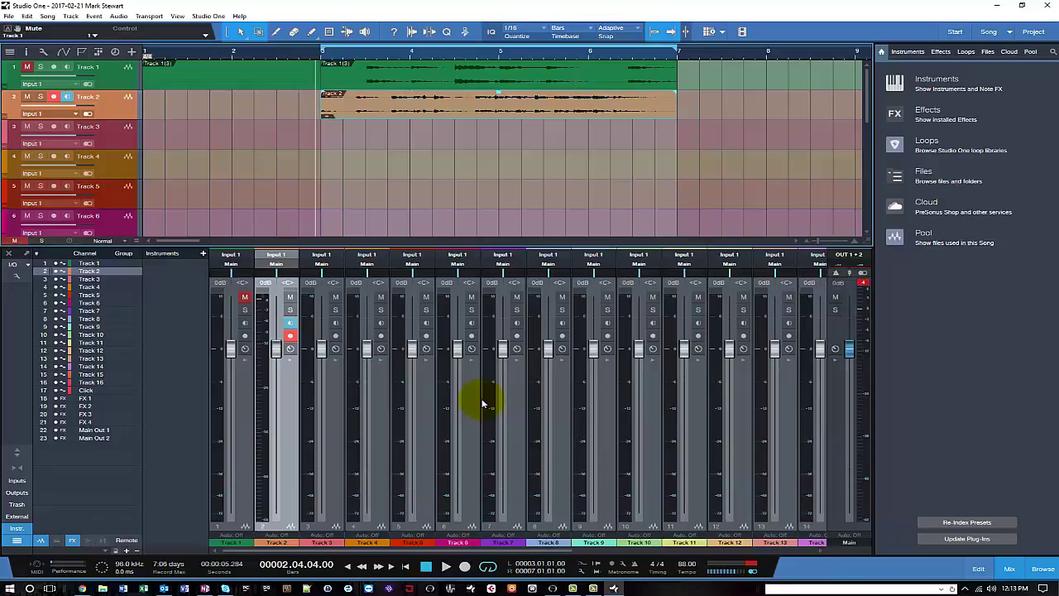
Mute the Click track and restart playback of the Track 2 take from just before bar 3
key(space)
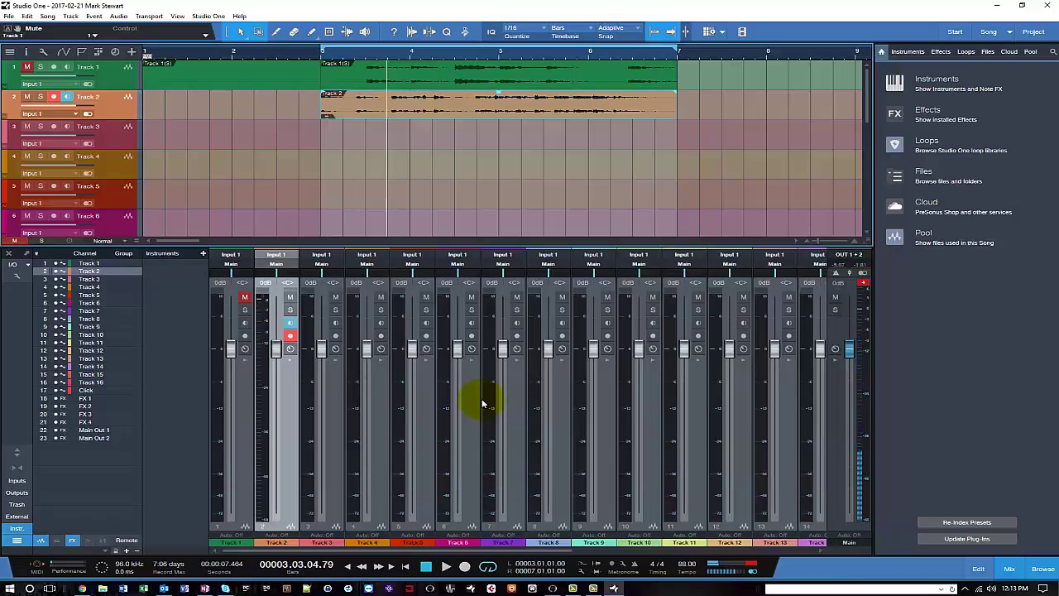
key(ctrl+shift+m)
key(space)
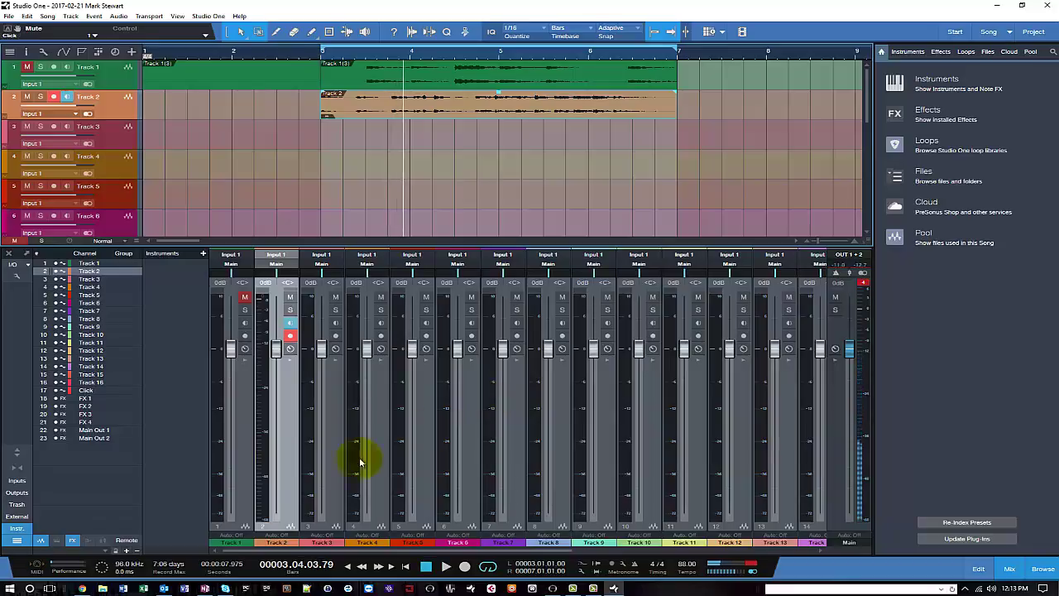
click(316, 56)
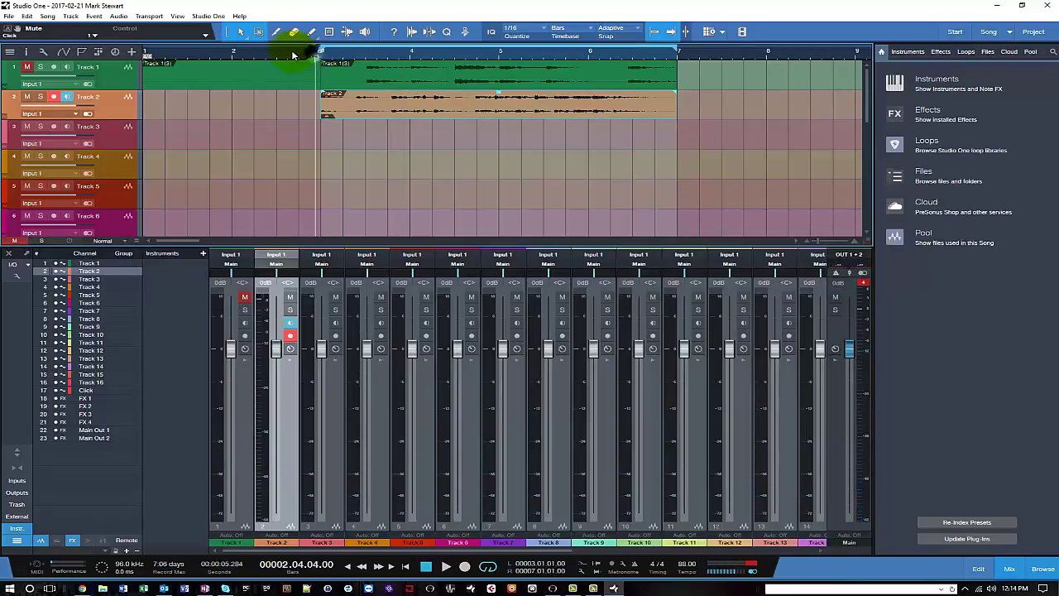
key(space)
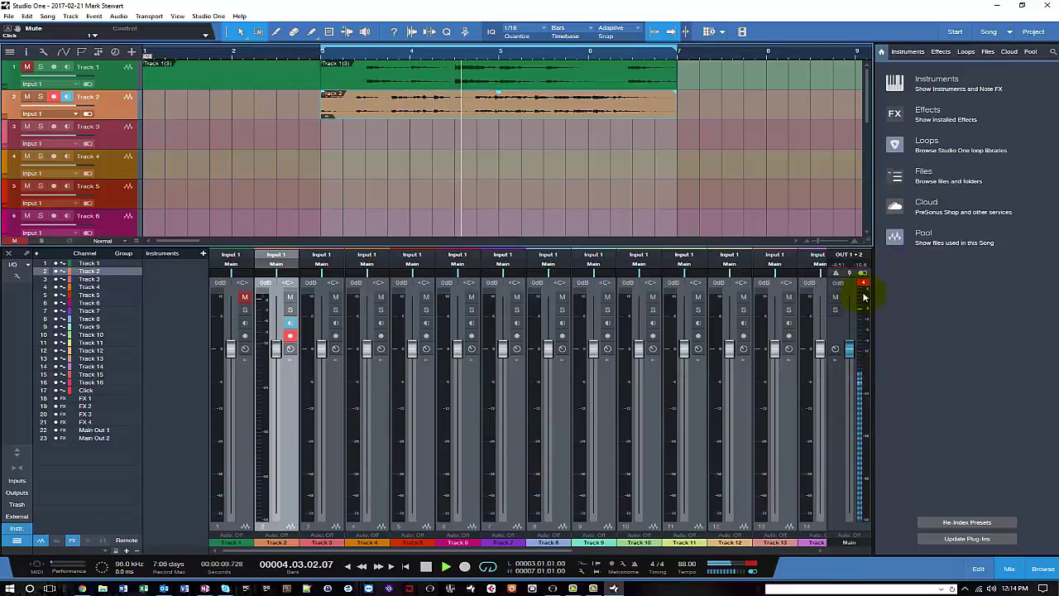
Check the main output meter while playing the Track 2 take in sections, and stop playback at bar 6
mouse_move(864, 296)
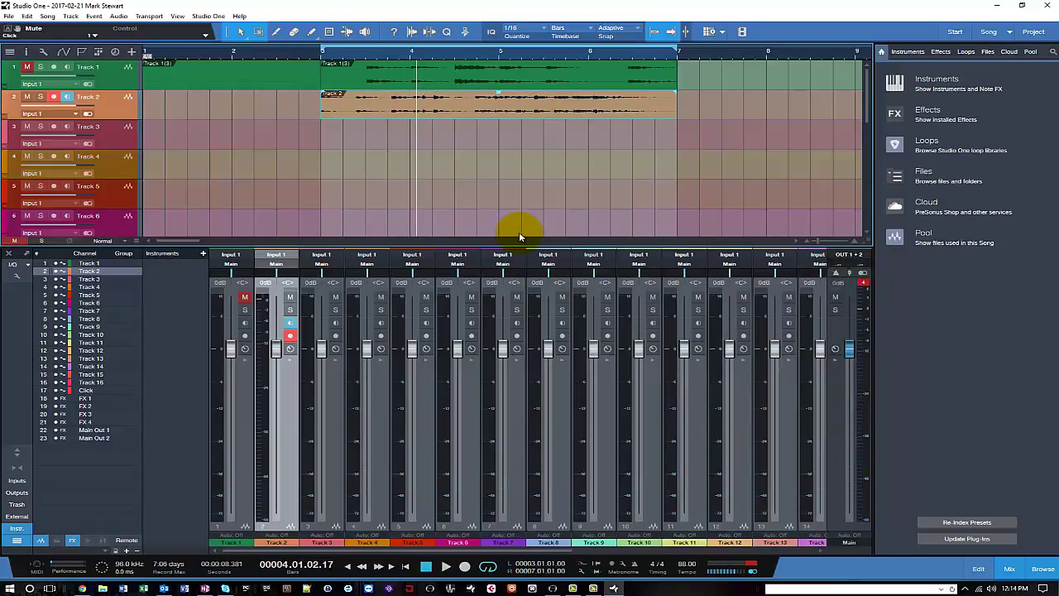
key(space)
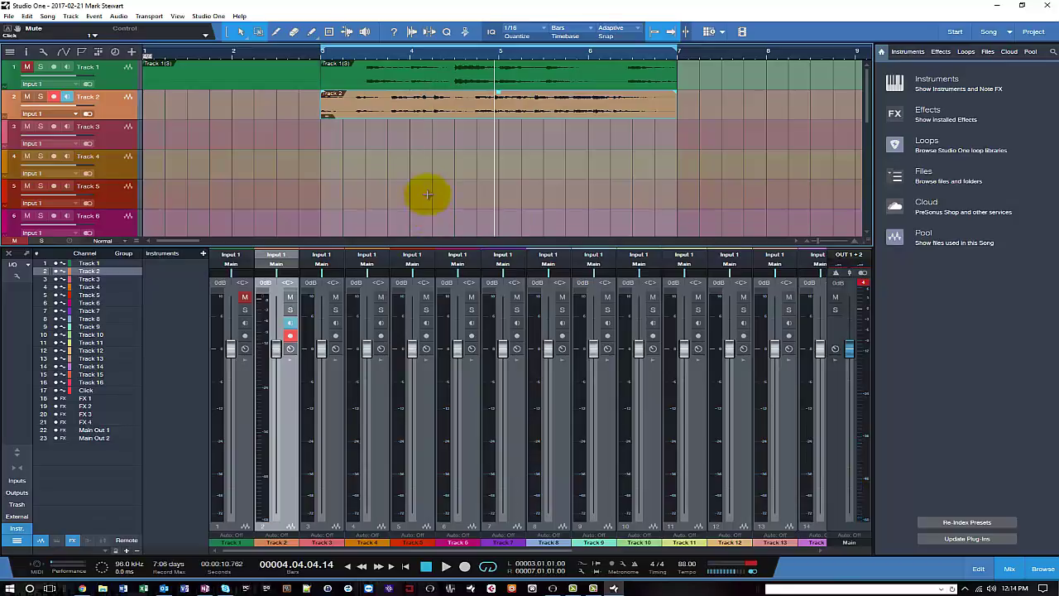
key(space)
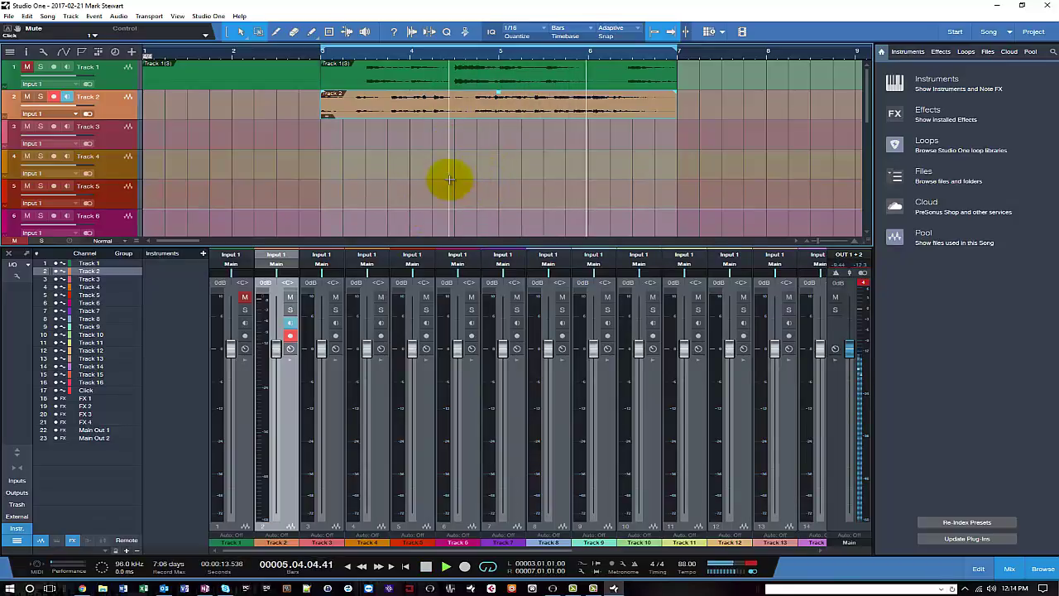
key(space)
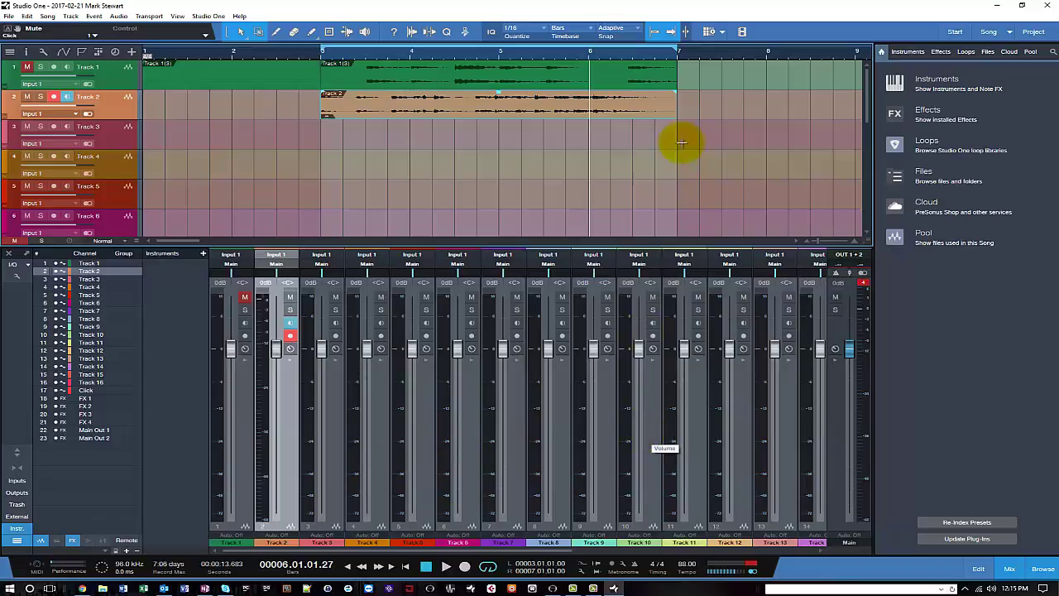
Minimize Studio One, switch to the ZenTour panel, and examine the Kronos path through AFX OUT and MIX1 L/R in the routing matrix
click(996, 5)
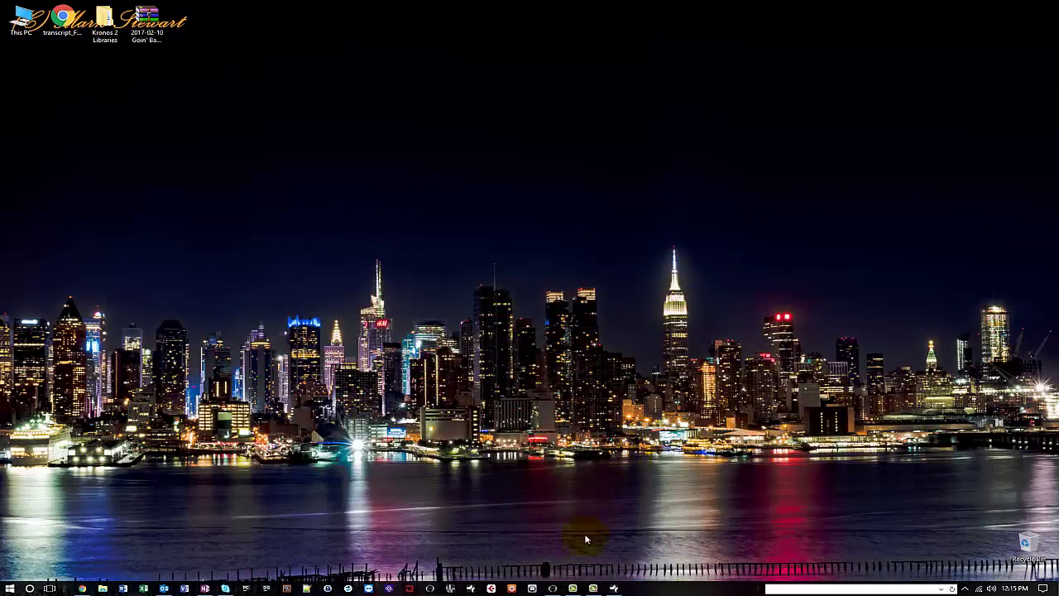
click(556, 588)
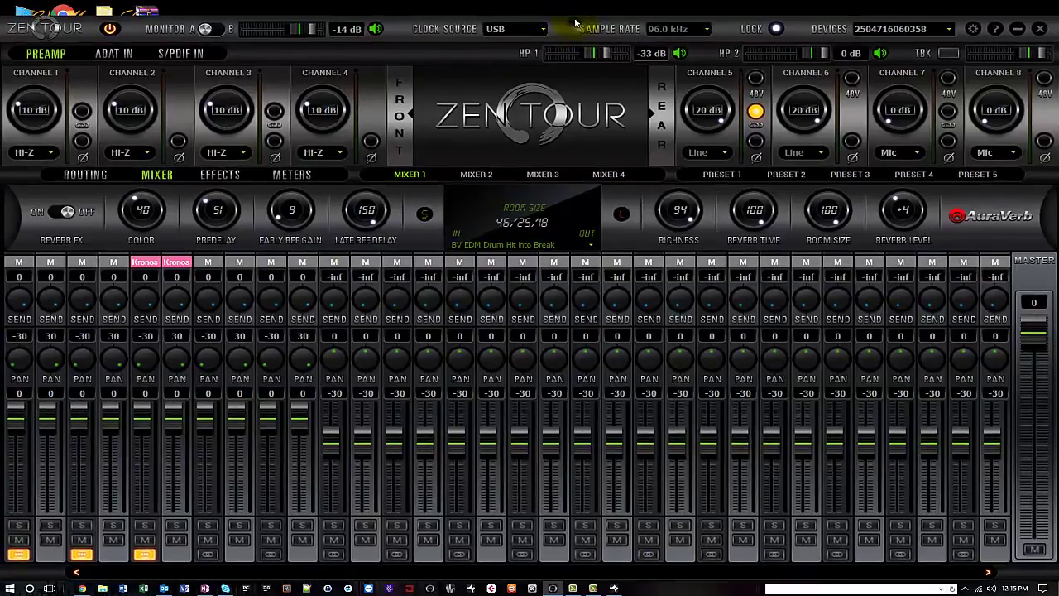
click(78, 176)
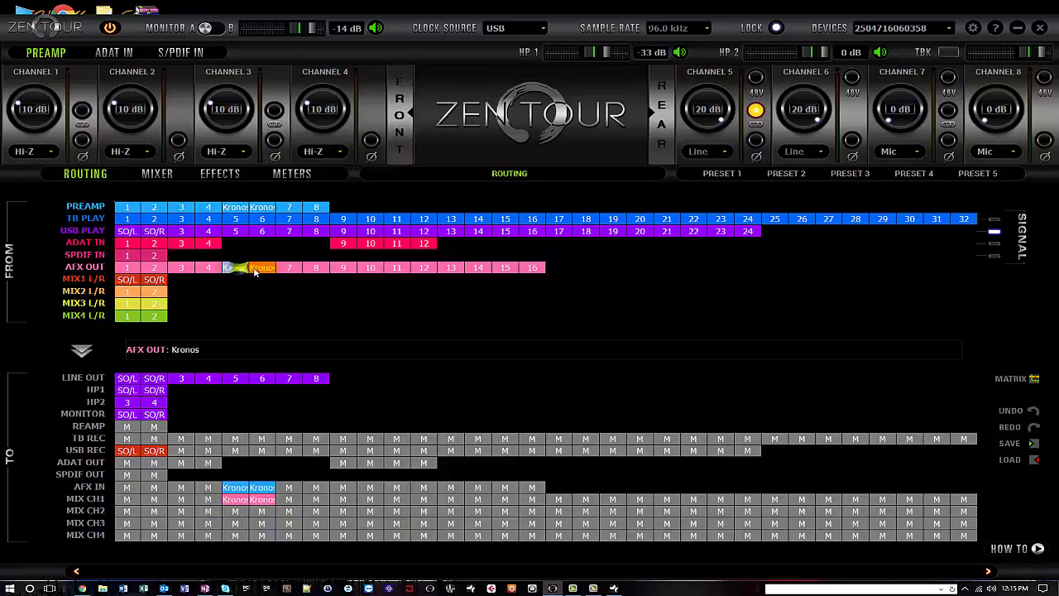
click(157, 280)
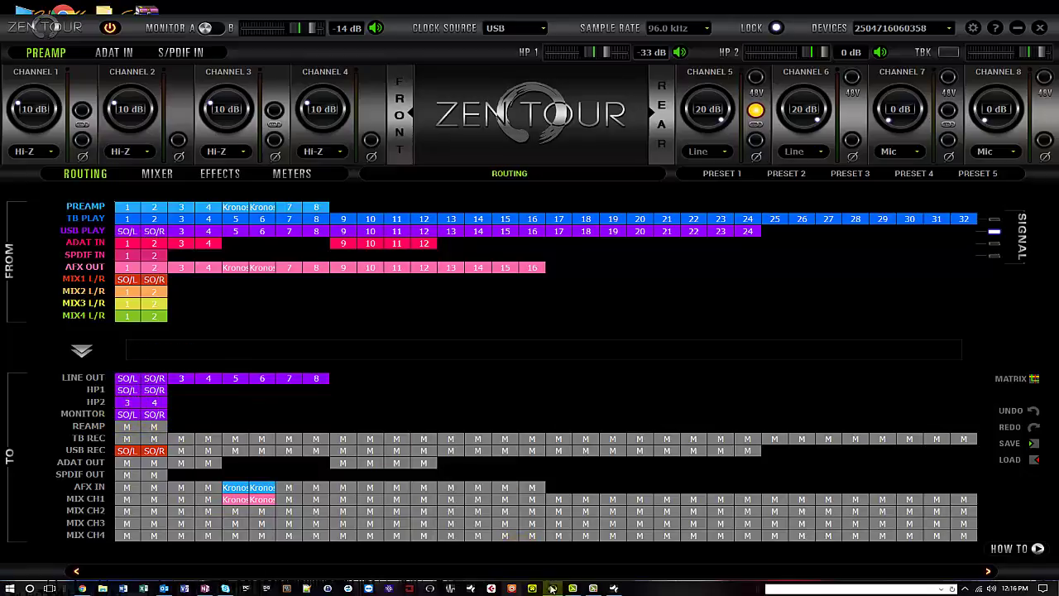
Return to Studio One, open the Audio I/O Setup, and examine the stereo output assignments from Main to Sub 11
click(615, 587)
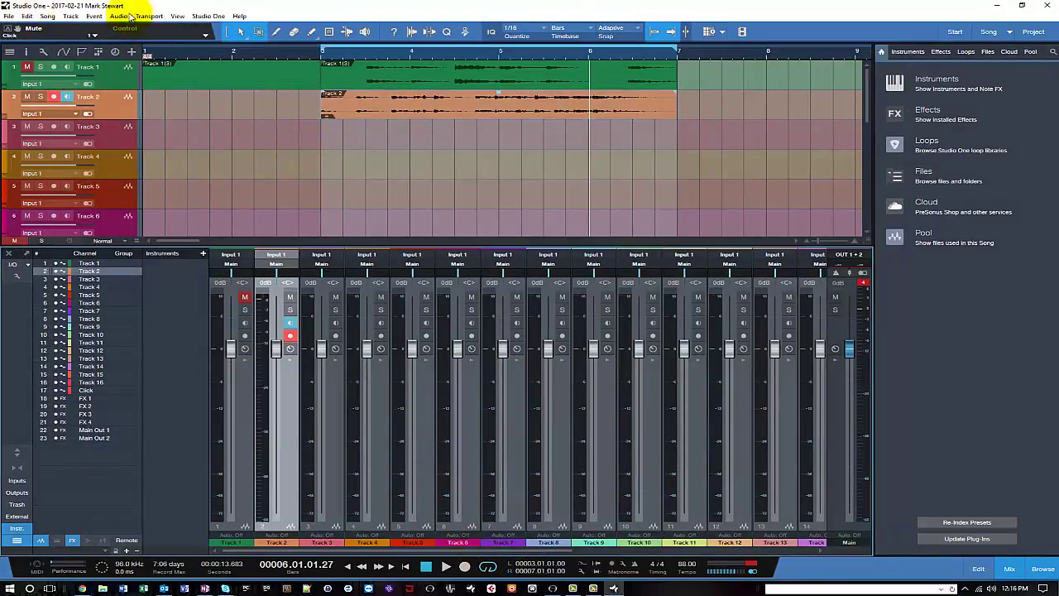
right_click(225, 254)
click(281, 351)
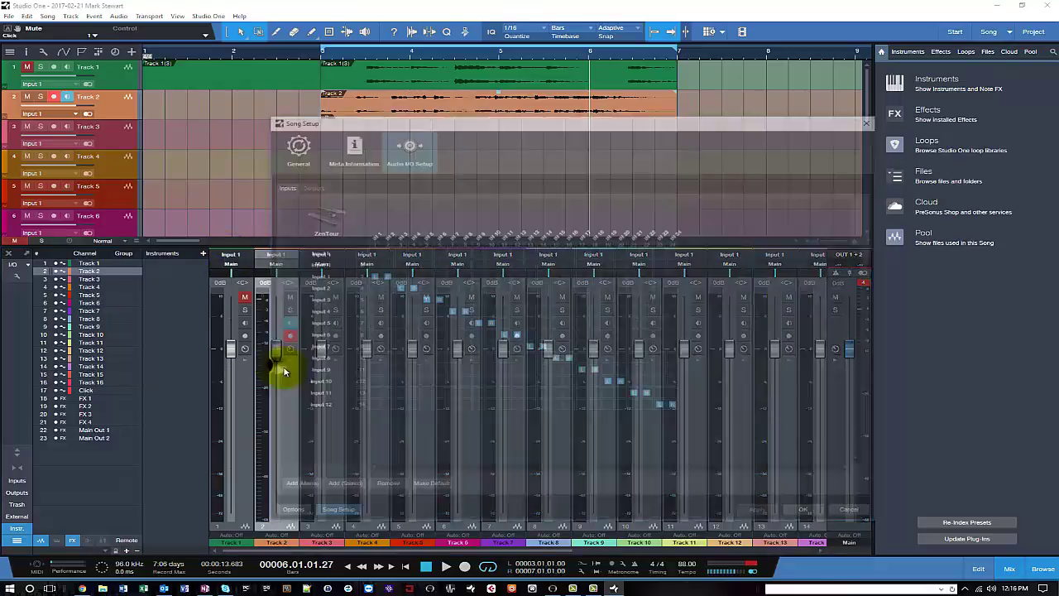
click(311, 185)
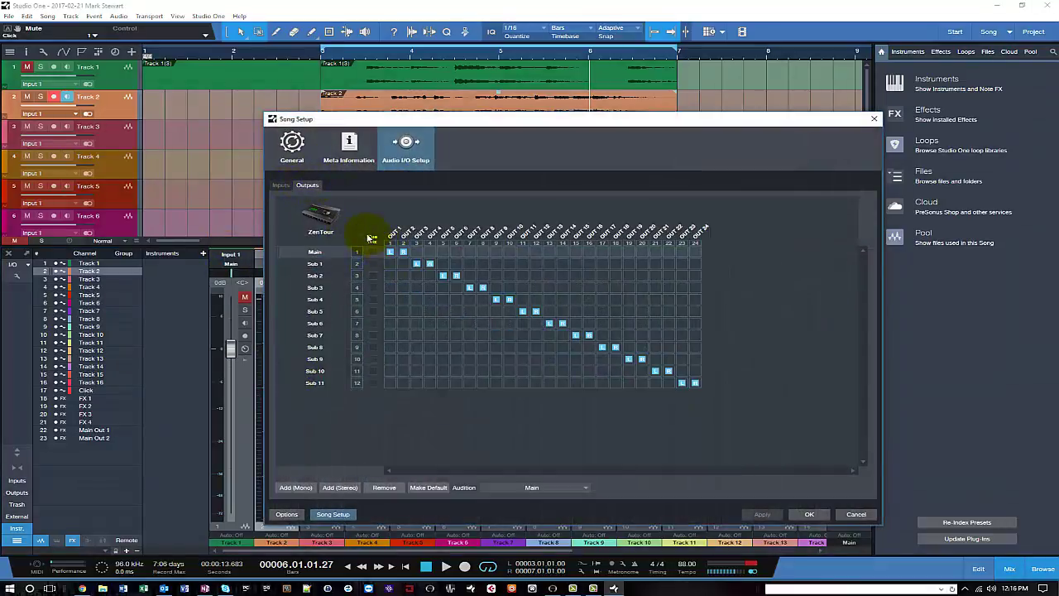
click(402, 263)
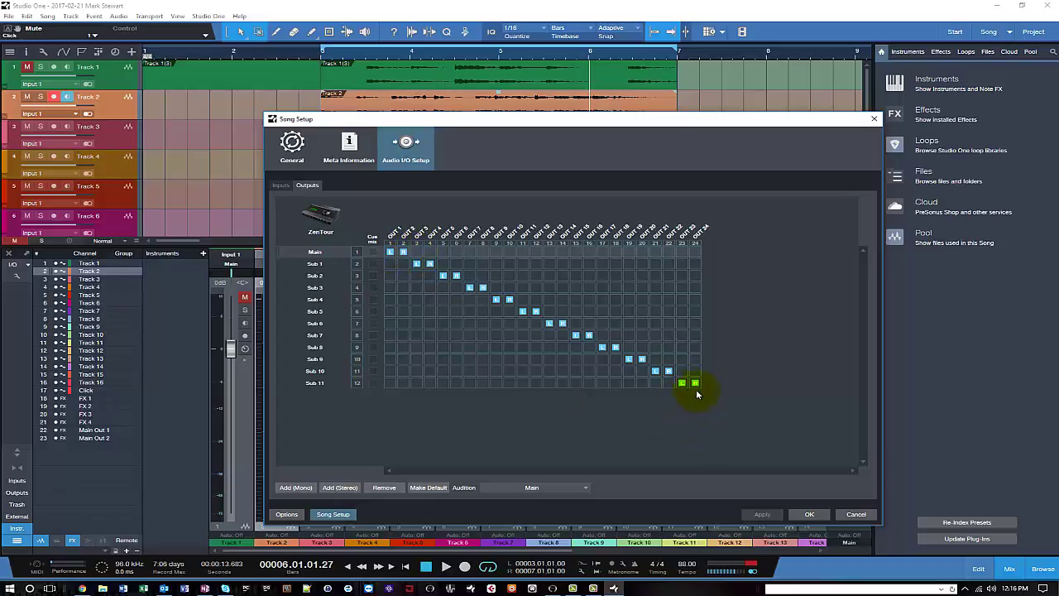
Compare the input and output assignments, checking the stereo pairs from Input 1 to Input 12 on IN 1 to IN 24
click(288, 186)
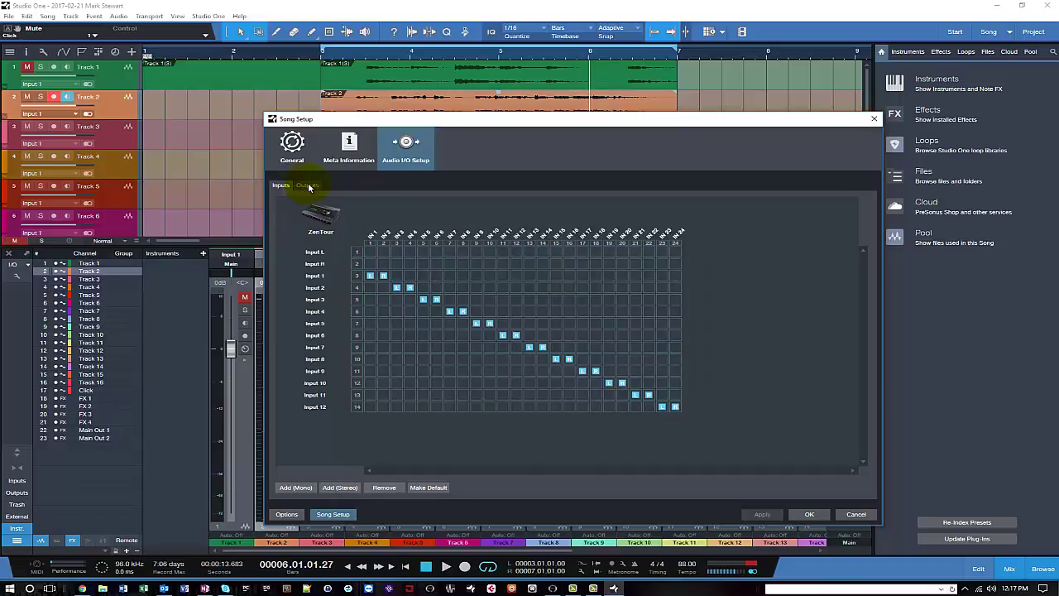
click(308, 185)
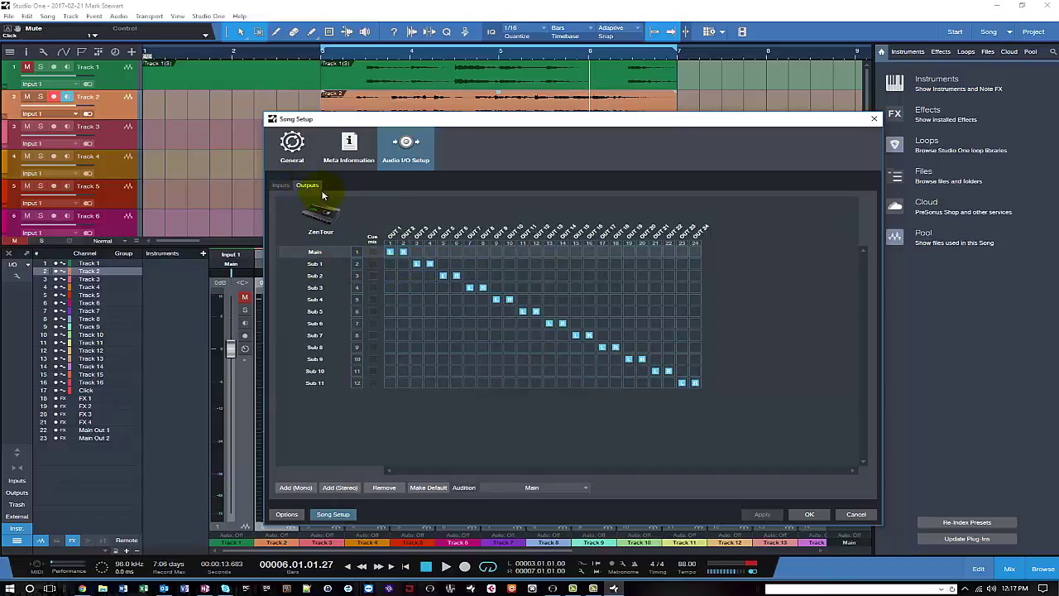
click(280, 186)
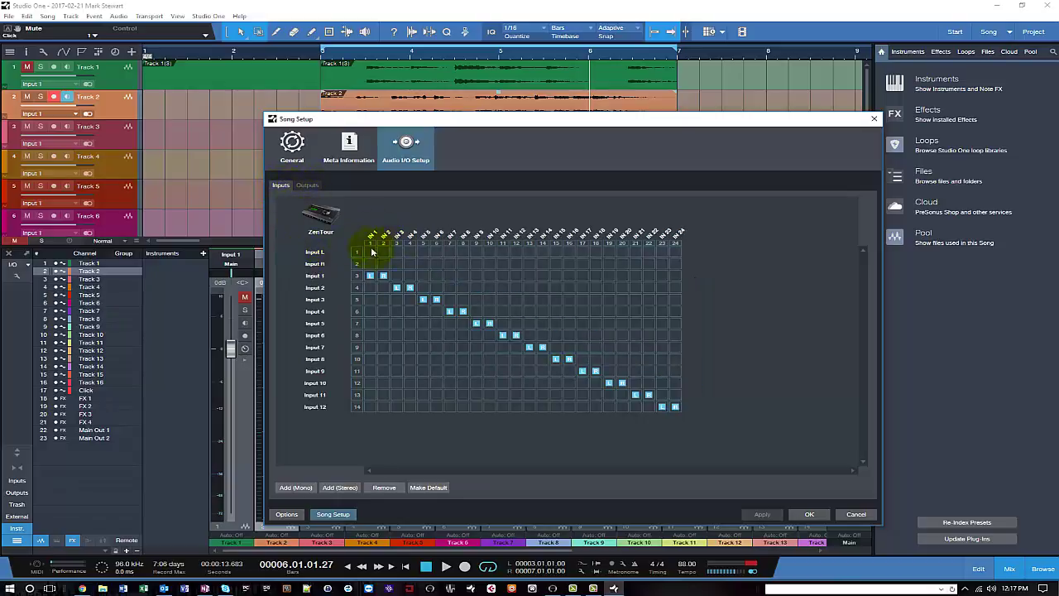
click(370, 283)
click(680, 408)
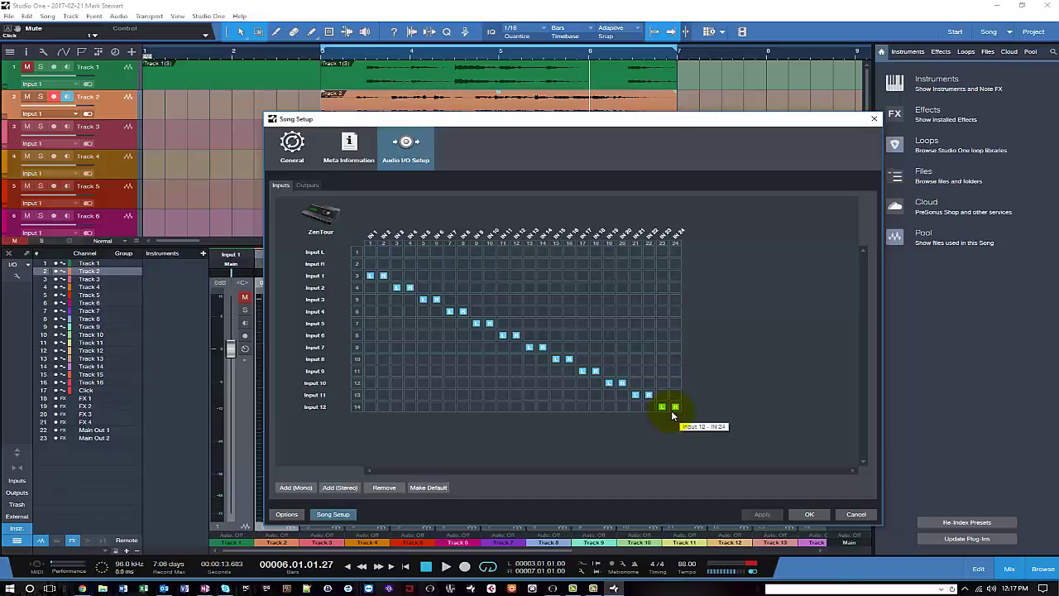
Accept the song setup and check Track 1's input choices, keeping Input 1 on IN 1 + 2
click(810, 514)
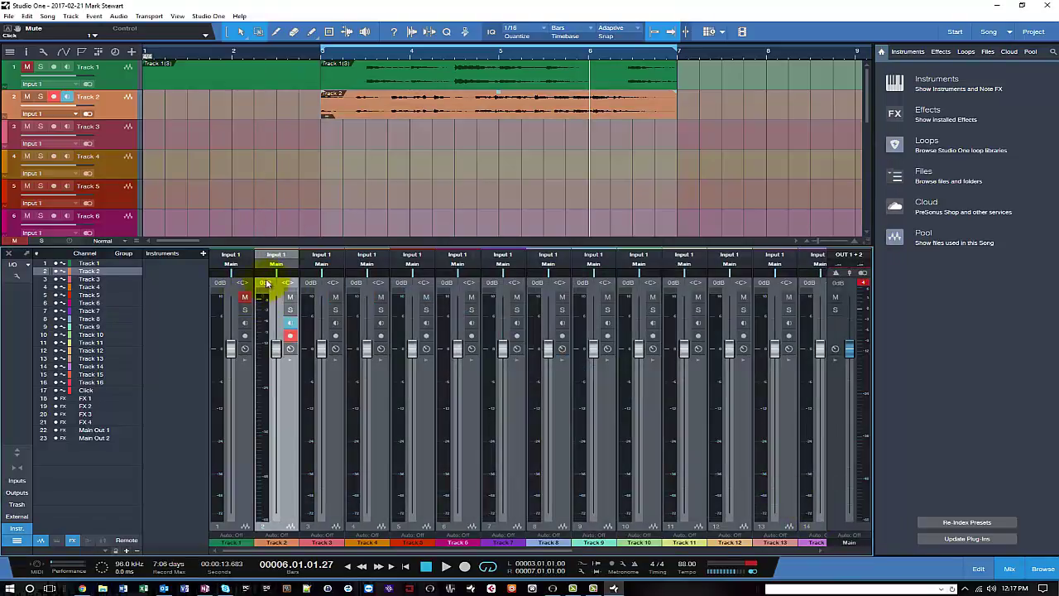
click(231, 256)
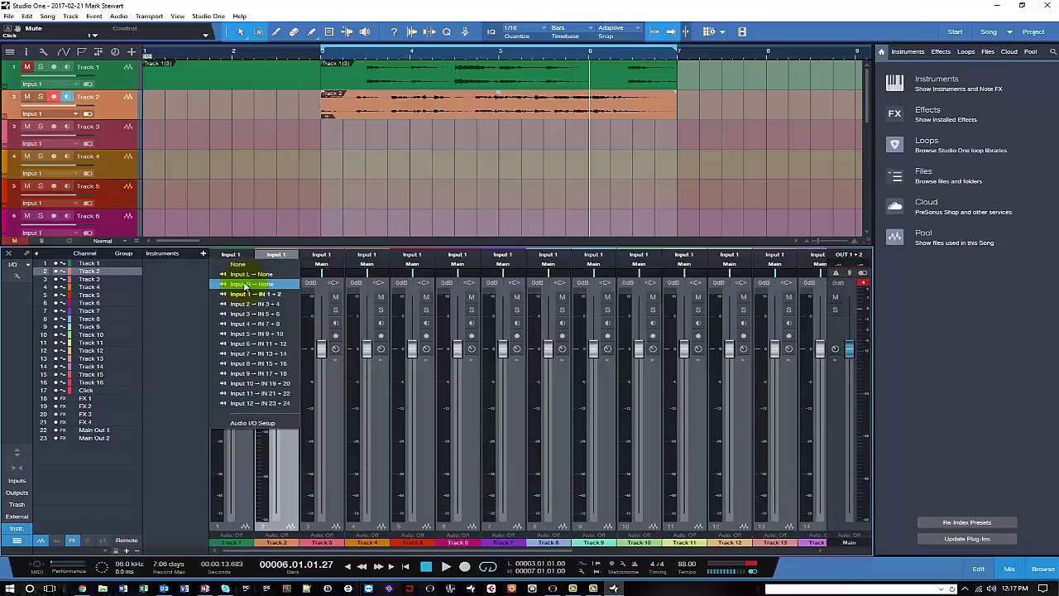
click(240, 296)
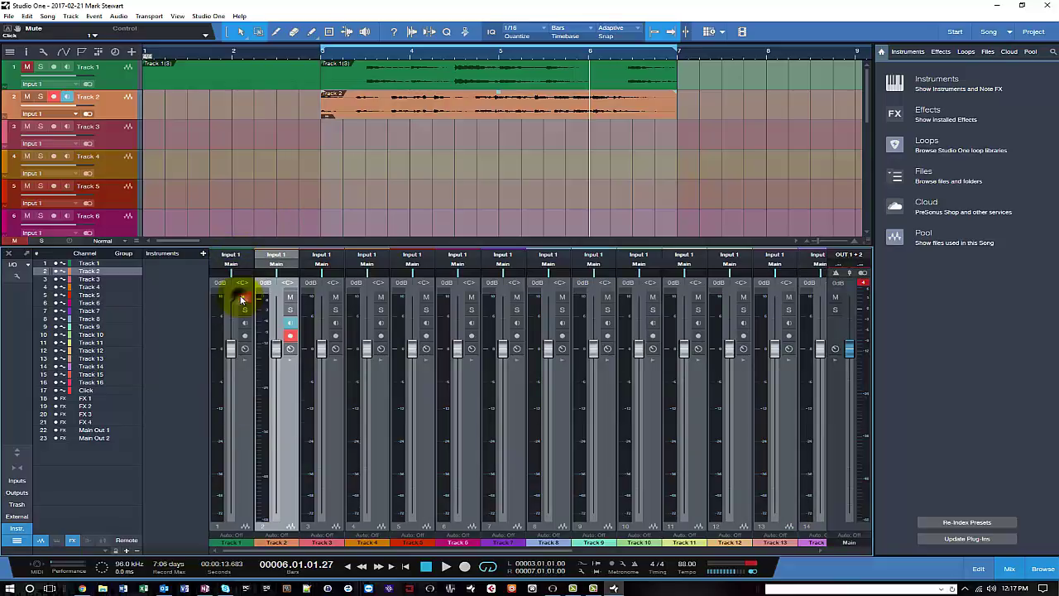
Compare the ZenTour routing matrix with the main output assignment at the end of the Studio One mixer
drag(415, 552, 599, 552)
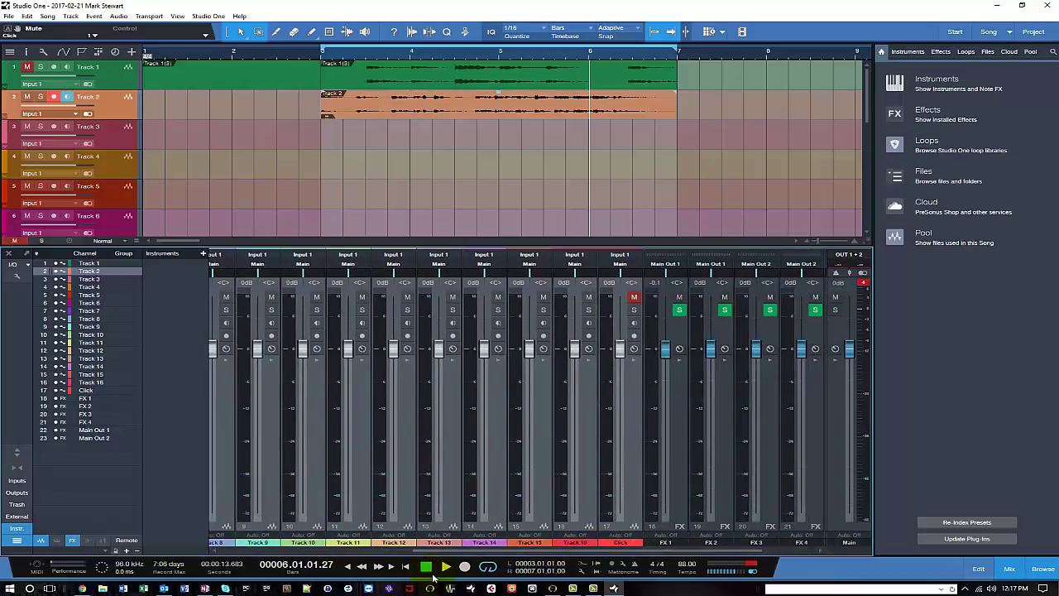
click(553, 588)
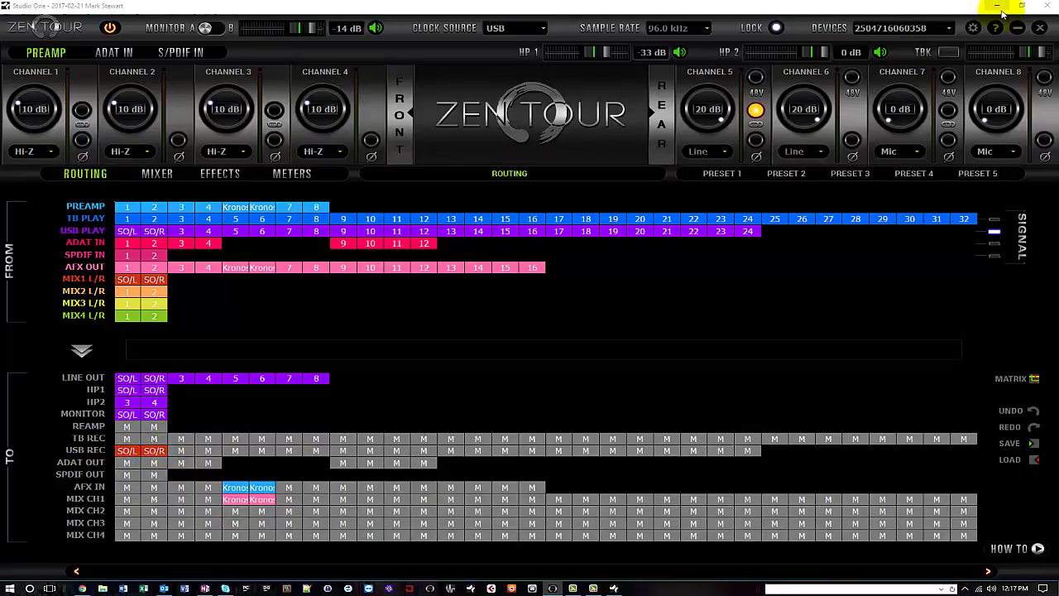
click(1036, 27)
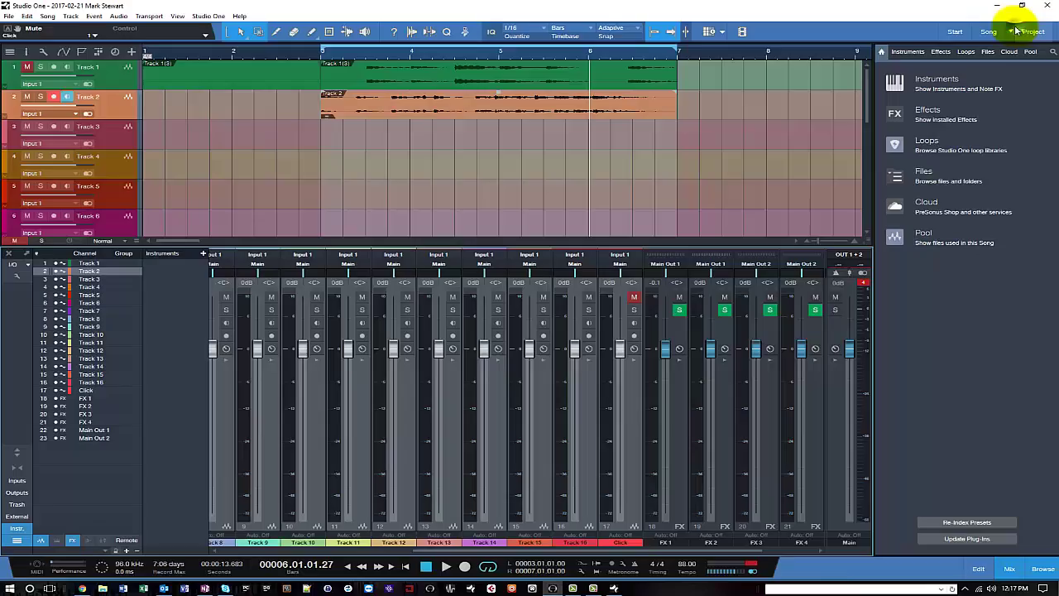
click(852, 256)
click(857, 259)
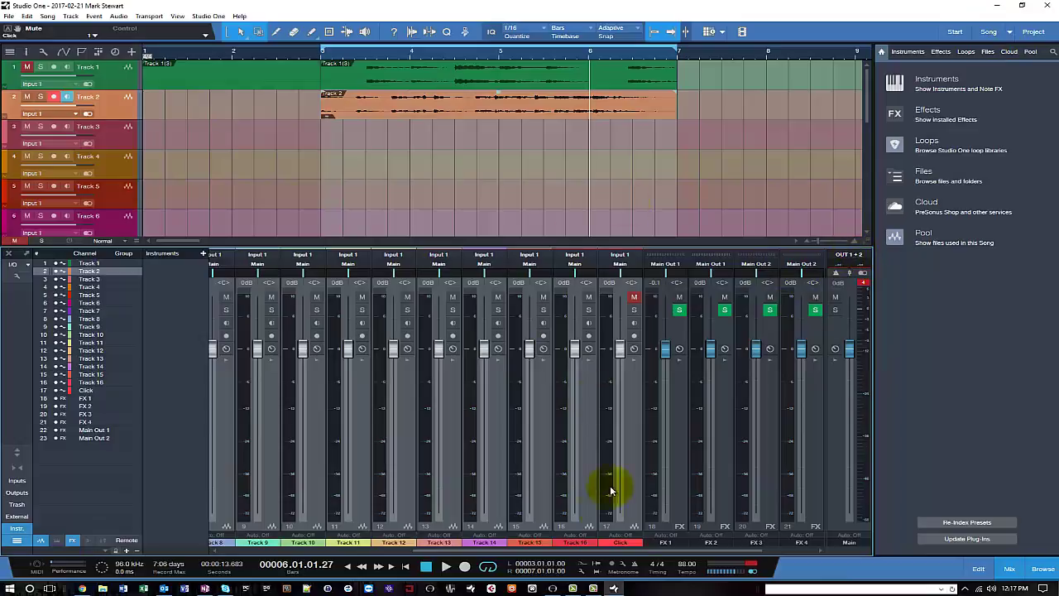
Return the mixer to Track 1 and look through the arrangement's tracks down to the Click track
drag(579, 550, 344, 552)
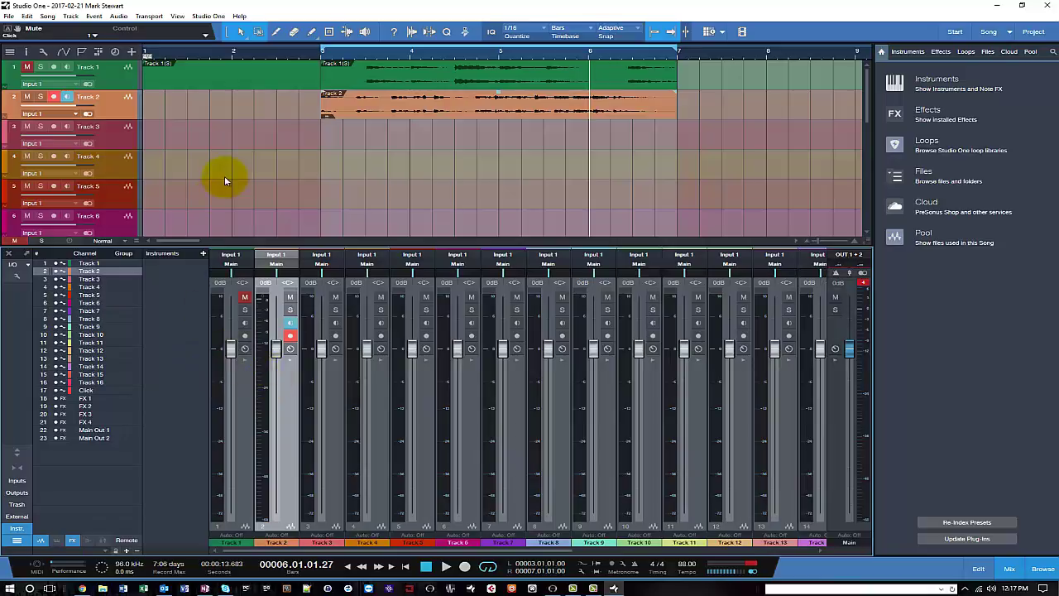
scroll(227, 180, down, 8)
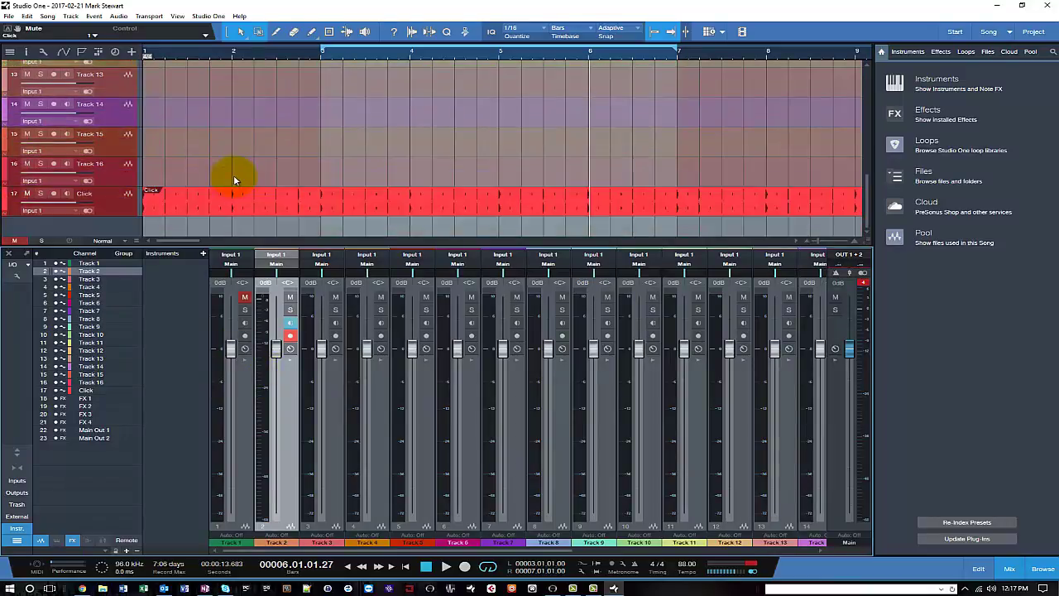
scroll(240, 175, up, 4)
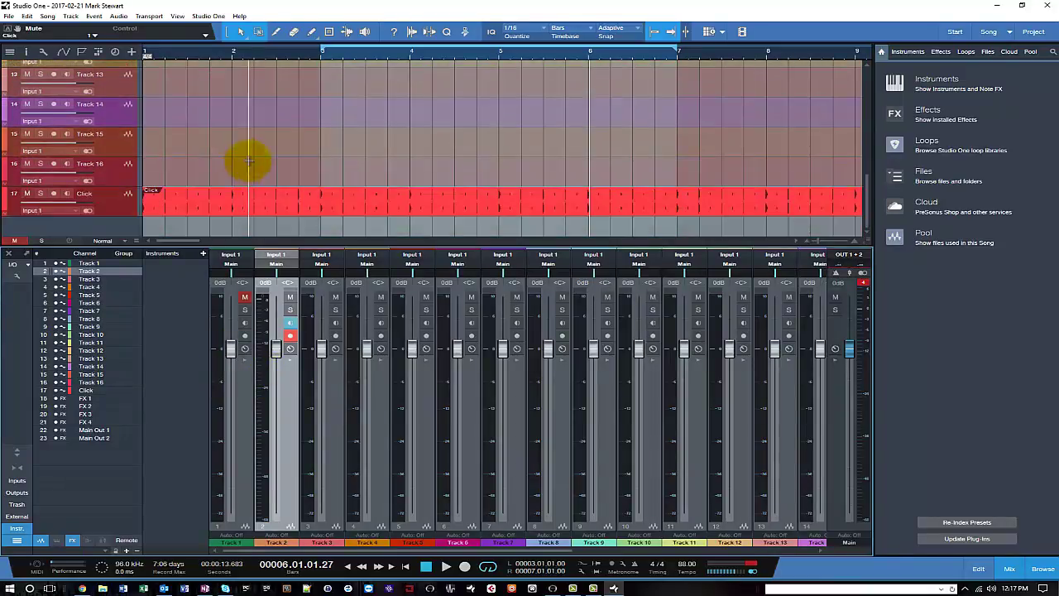
scroll(248, 157, up, 4)
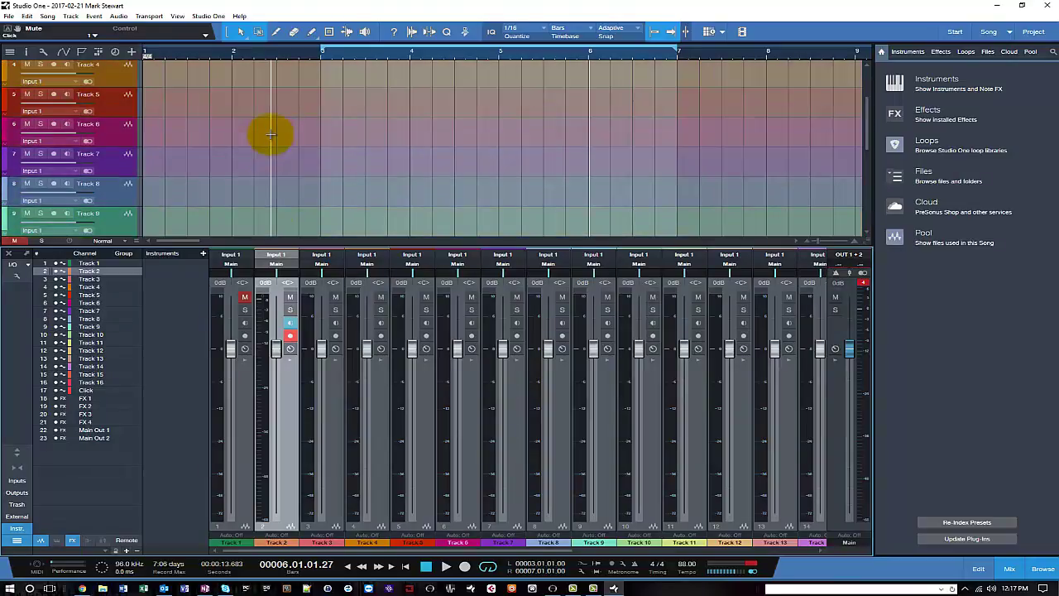
scroll(269, 132, down, 12)
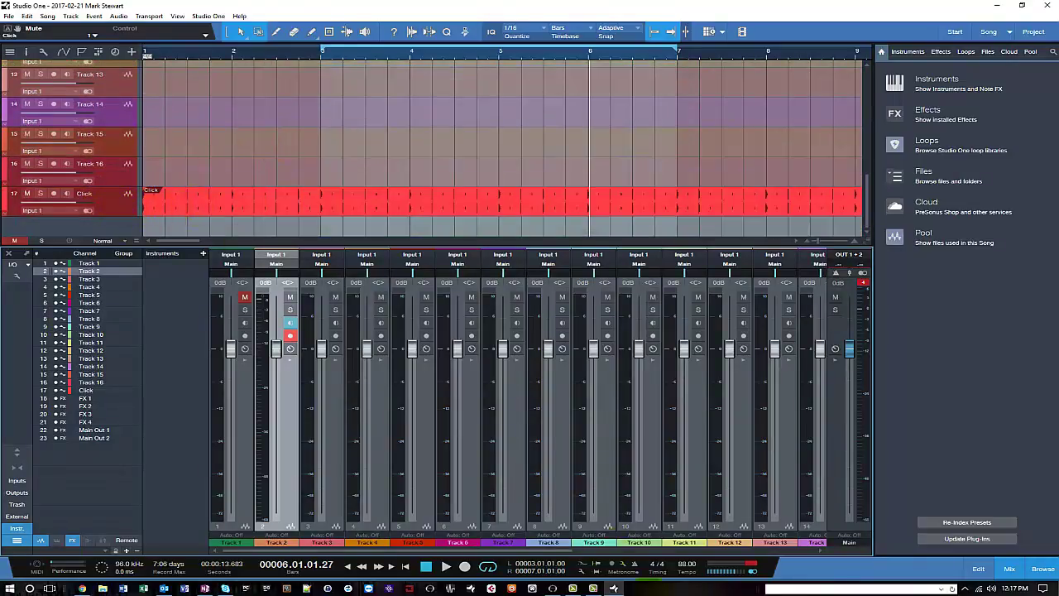
Examine the Metronome Setup options used for rendering the click, close them, and return to Tracks 1 and 2
click(614, 563)
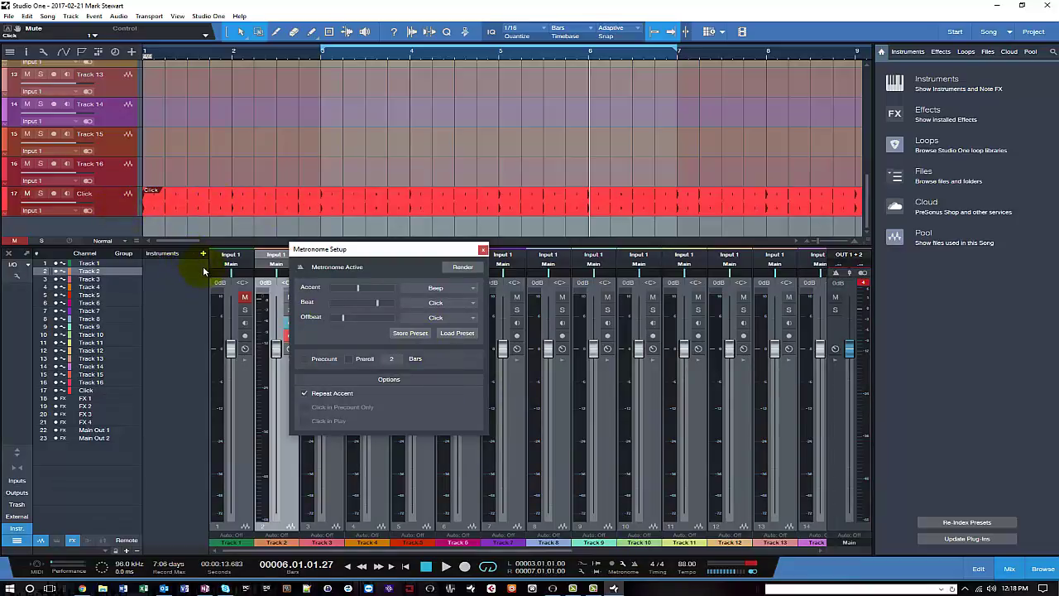
click(484, 250)
scroll(493, 174, up, 10)
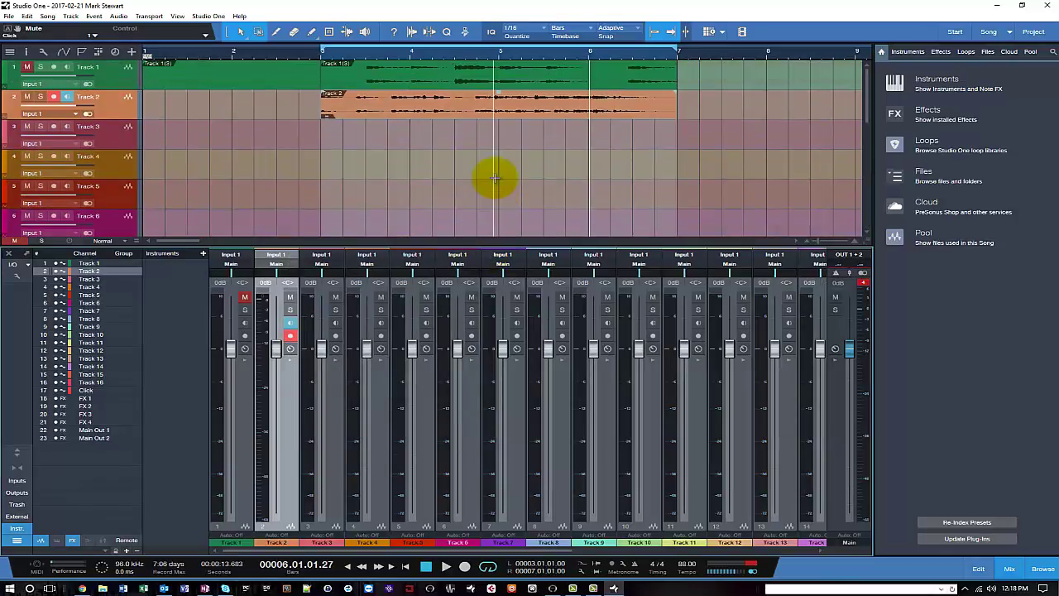